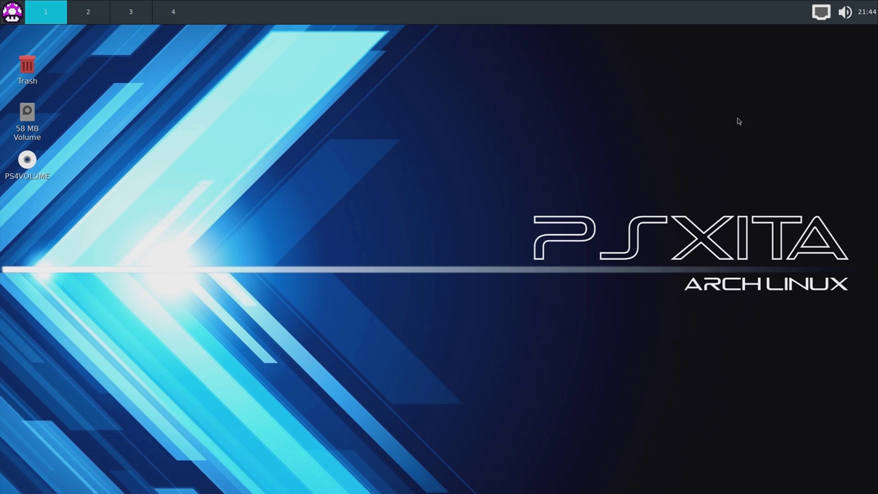
# Open PulseAudio's Volume Control from the tray sound menu
pyautogui.click(846, 14)
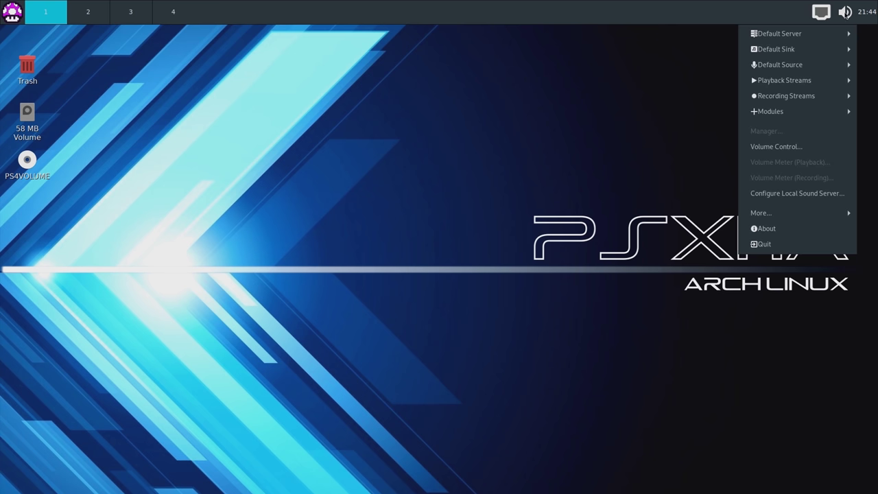
pyautogui.click(775, 153)
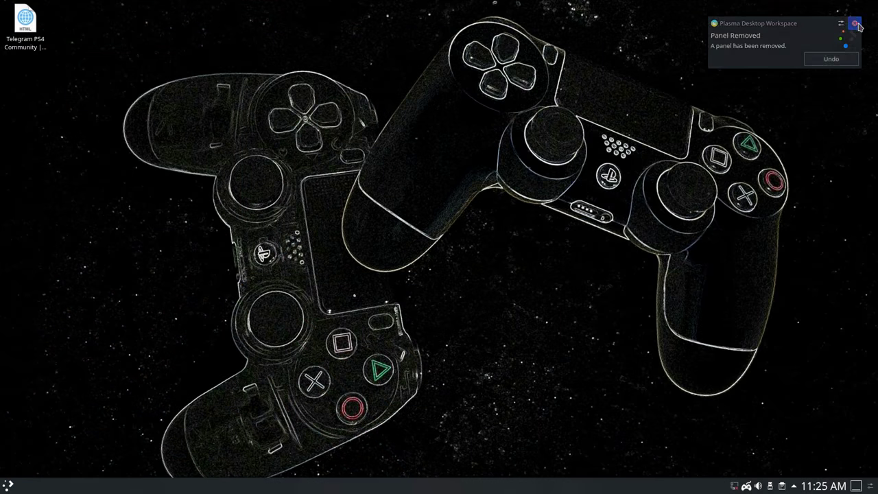
pyautogui.click(7, 486)
pyautogui.click(66, 453)
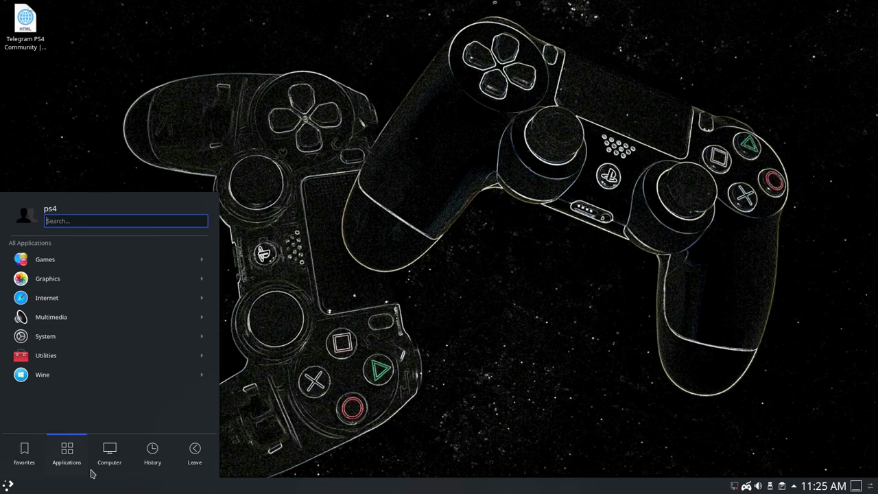
pyautogui.scroll(1, 92, 473)
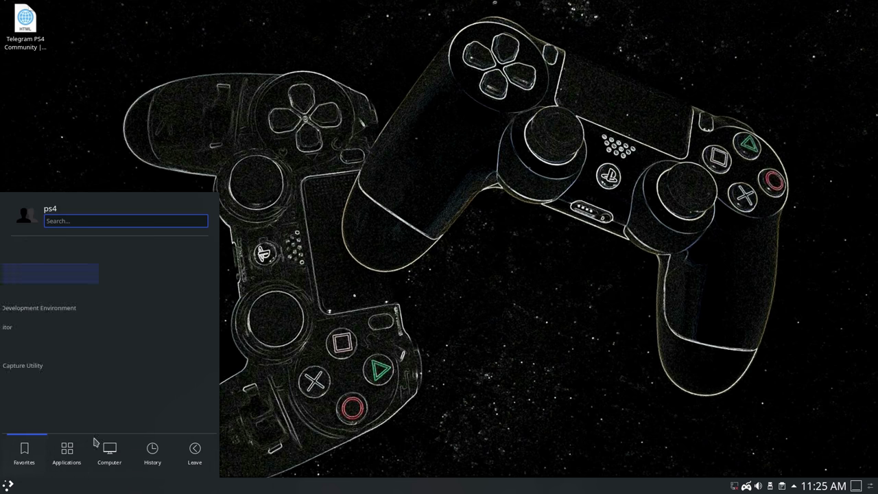
pyautogui.click(422, 215)
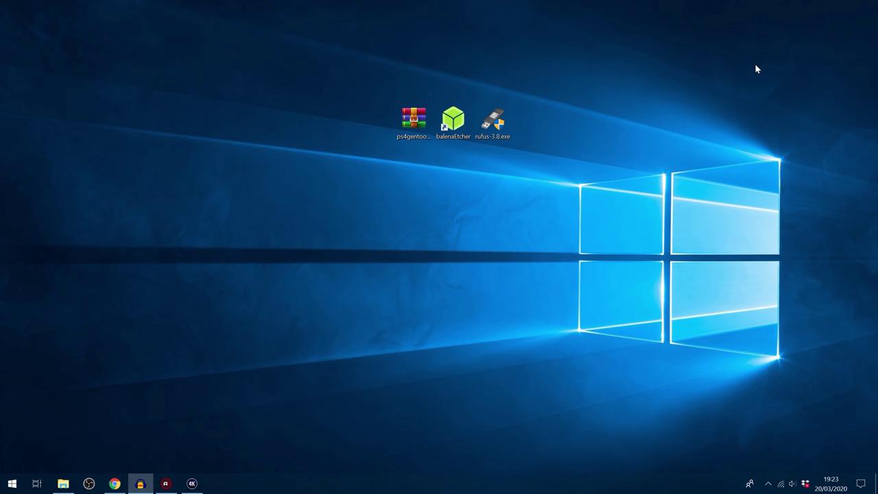
pyautogui.moveTo(279, 189); pyautogui.dragTo(664, 73)
pyautogui.click(425, 159)
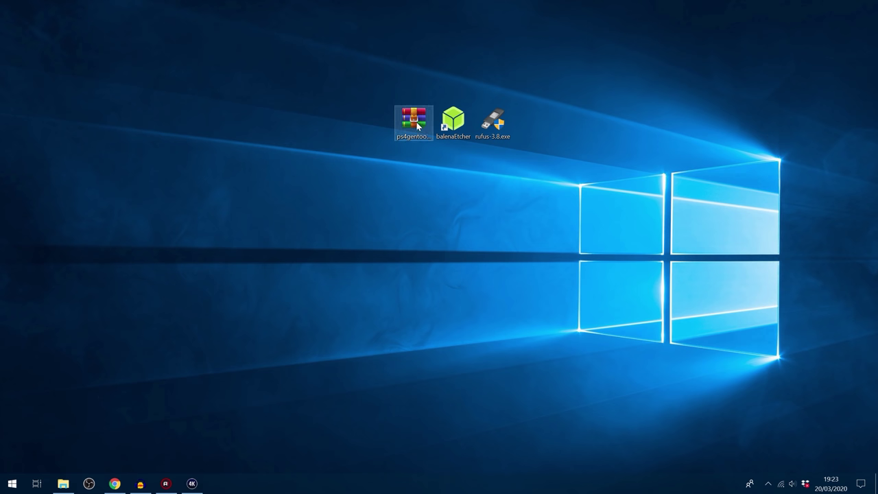
pyautogui.click(417, 125)
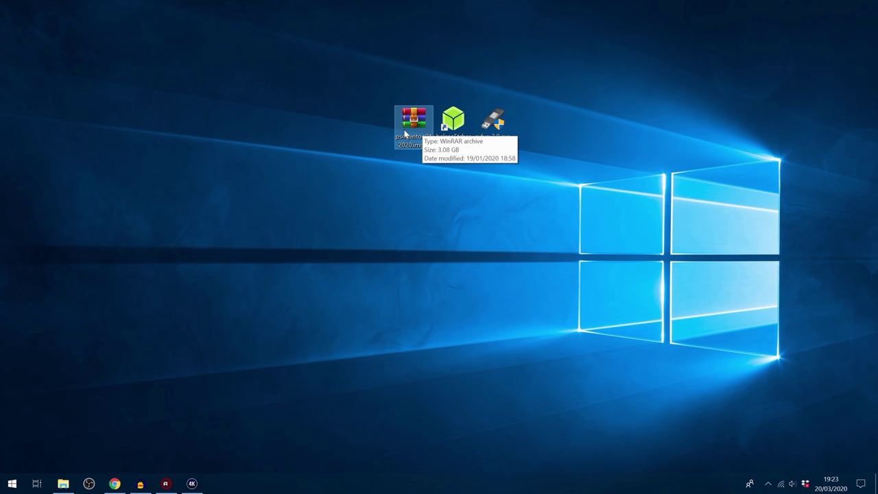
pyautogui.moveTo(434, 144)
pyautogui.mouseDown()
pyautogui.moveTo(590, 74)
pyautogui.moveTo(572, 116)
pyautogui.mouseUp()
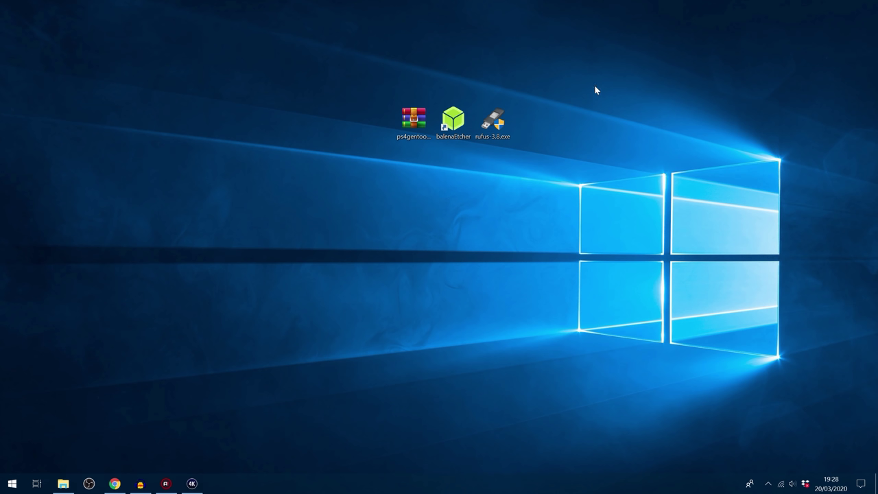
pyautogui.click(414, 120)
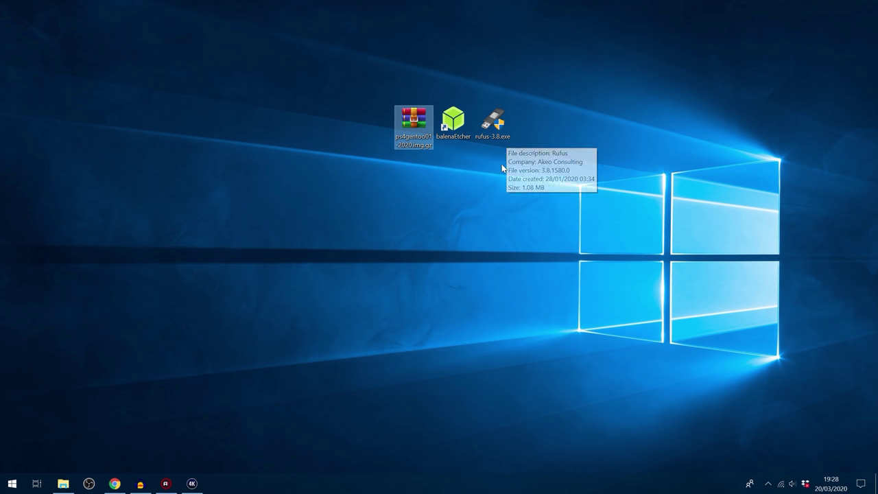
pyautogui.click(496, 120)
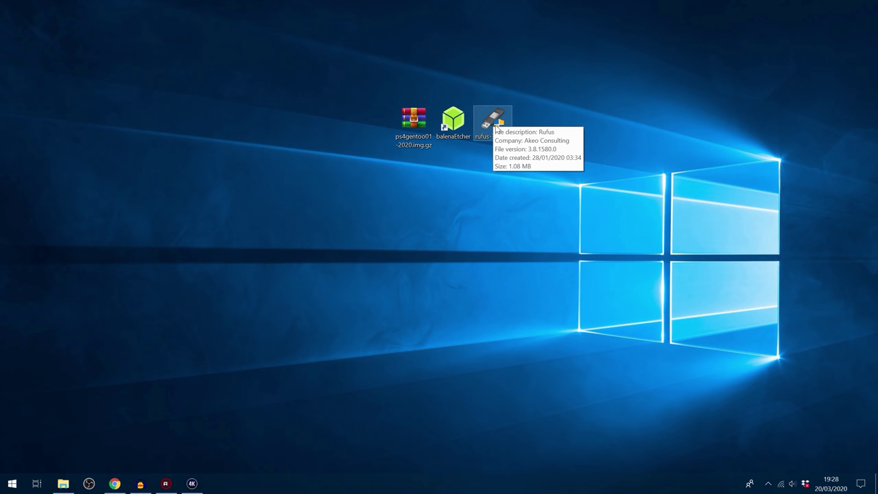
pyautogui.doubleClick(496, 121)
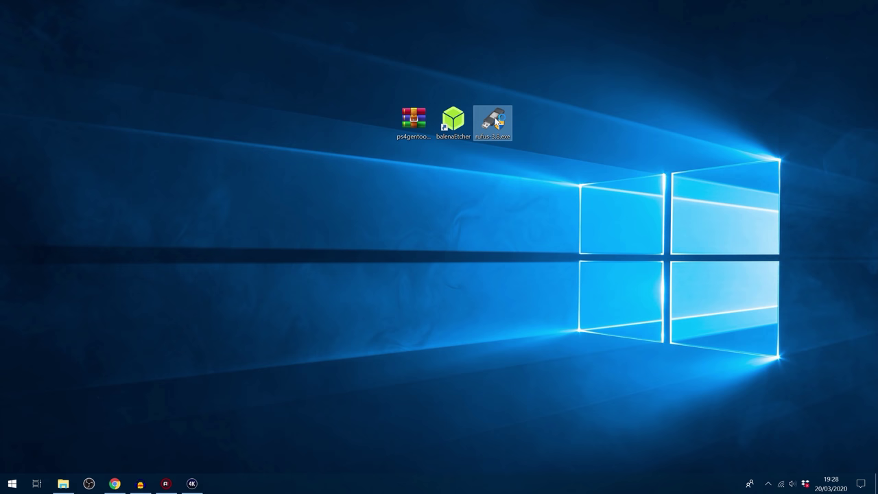
pyautogui.moveTo(479, 62); pyautogui.dragTo(476, 154)
pyautogui.click(393, 199)
pyautogui.click(394, 208)
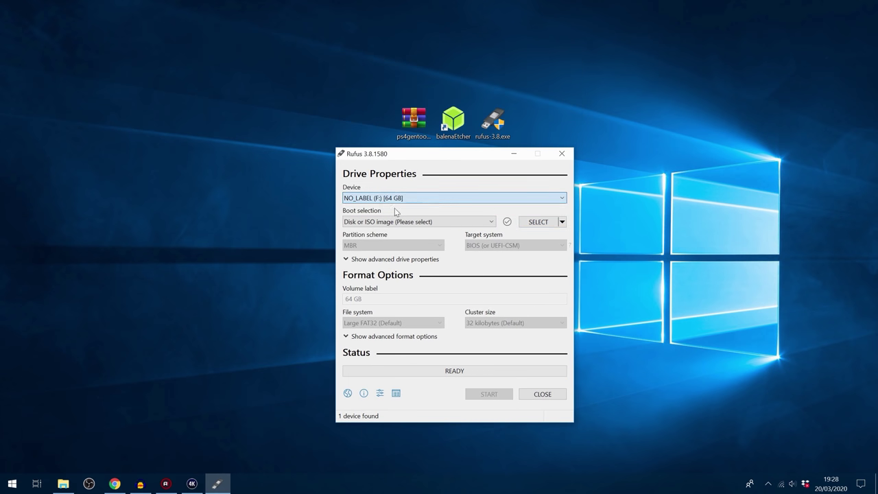
pyautogui.click(535, 222)
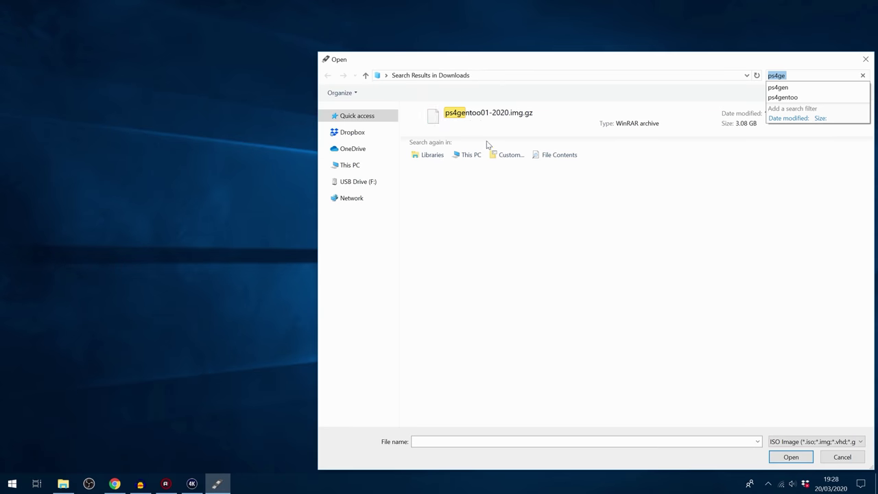
pyautogui.click(477, 111)
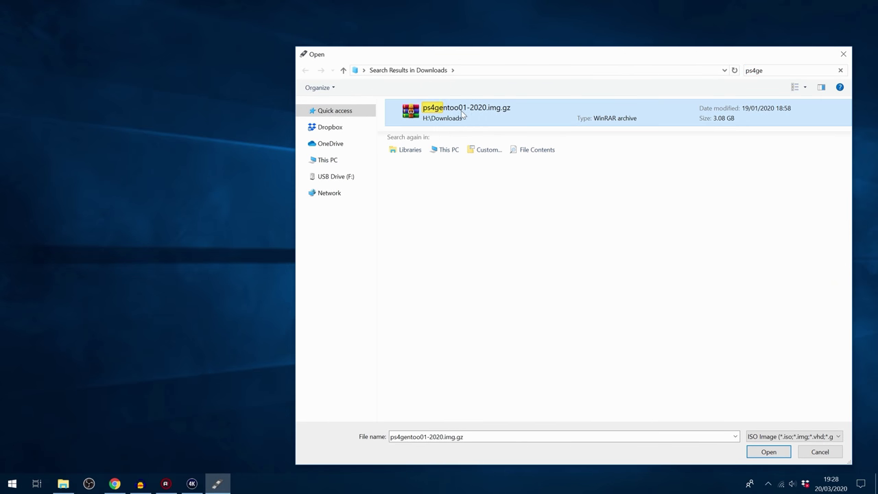
pyautogui.click(770, 451)
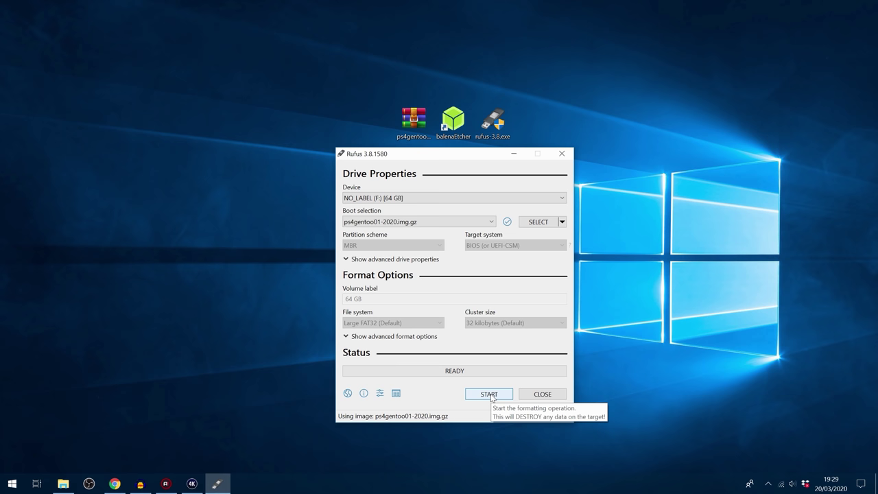
pyautogui.moveTo(446, 155); pyautogui.dragTo(447, 159)
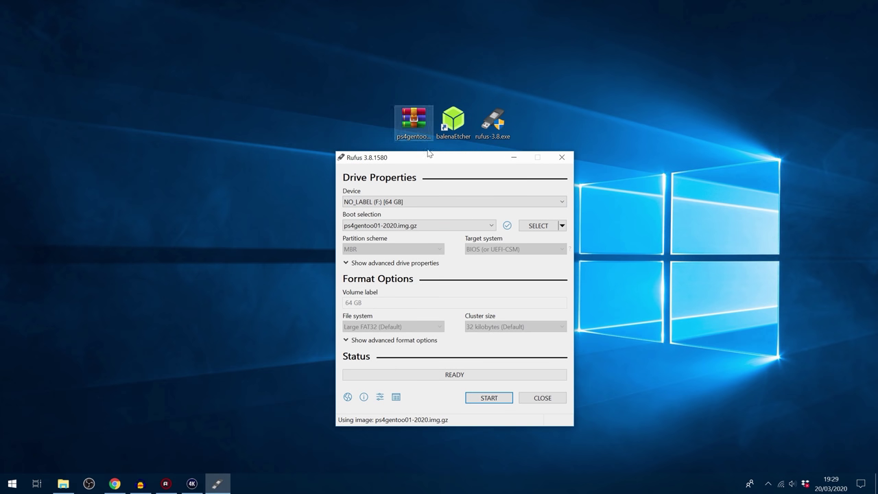
# Close Rufus without writing the image and launch balenaEtcher from the desktop
pyautogui.click(562, 157)
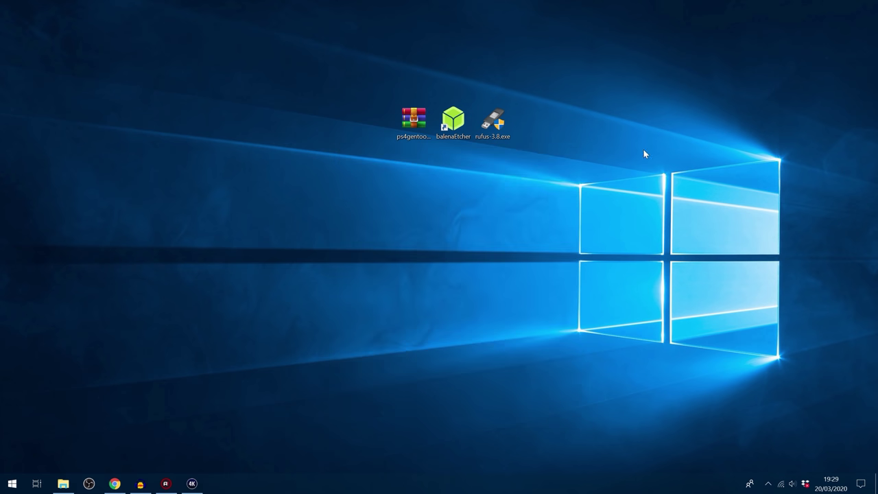
pyautogui.click(453, 121)
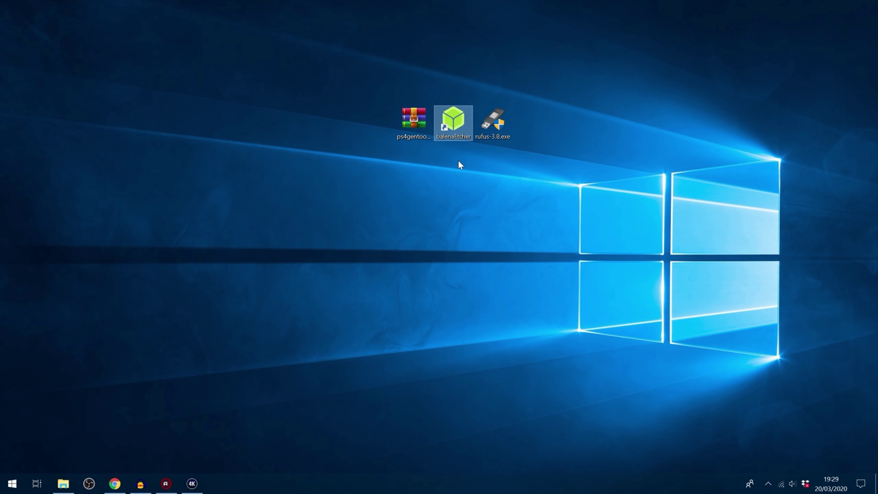
pyautogui.keyDown('shift'); pyautogui.click(503, 128); pyautogui.keyUp('shift')
pyautogui.click(478, 128)
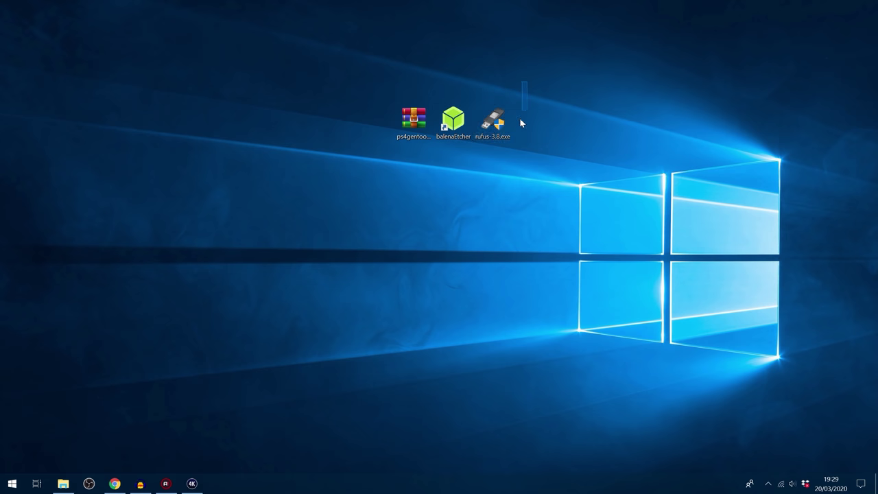
pyautogui.click(451, 121)
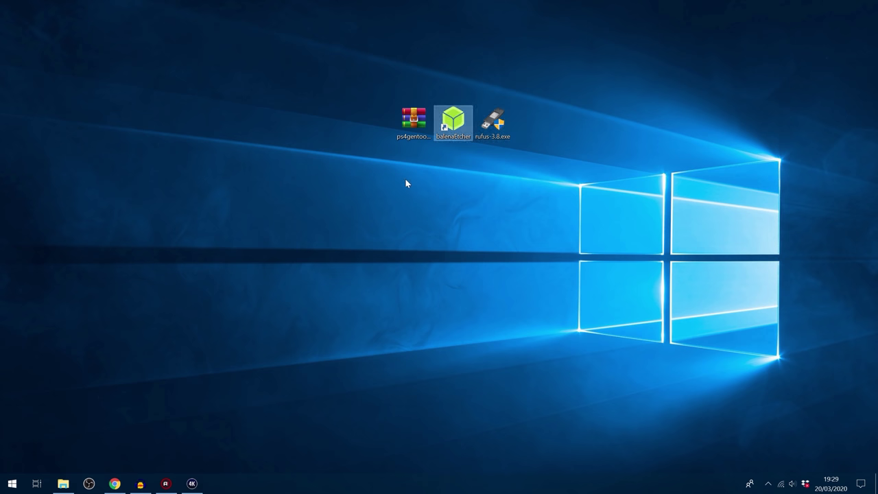
pyautogui.keyDown('shift'); pyautogui.click(484, 123); pyautogui.keyUp('shift')
pyautogui.doubleClick(448, 114)
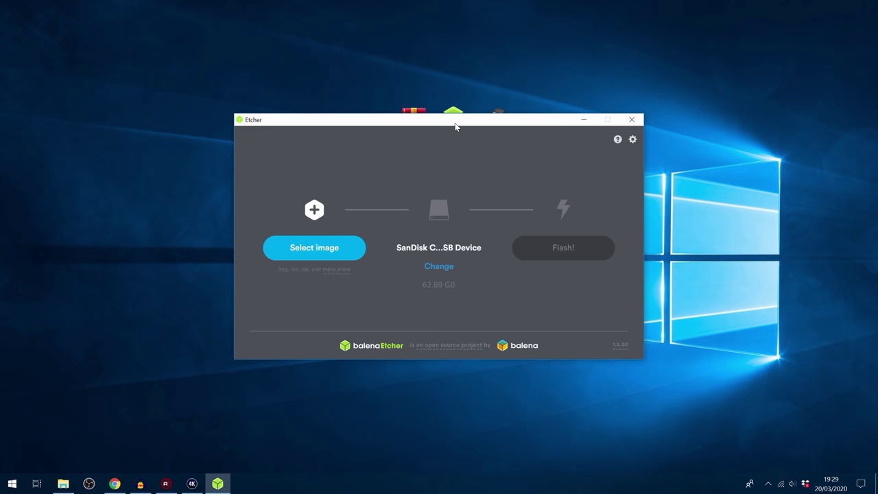
# Select ps4gentoo01-2020.img.gz as the image to flash
pyautogui.click(333, 258)
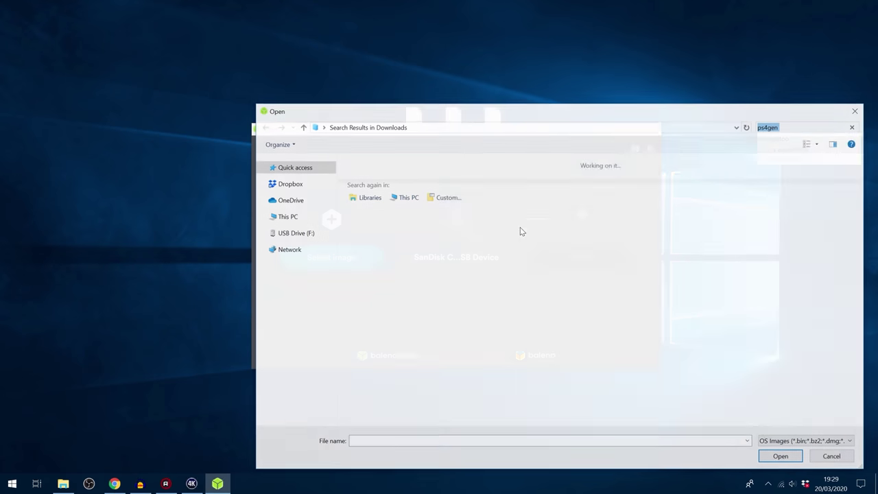
pyautogui.click(432, 171)
pyautogui.click(775, 456)
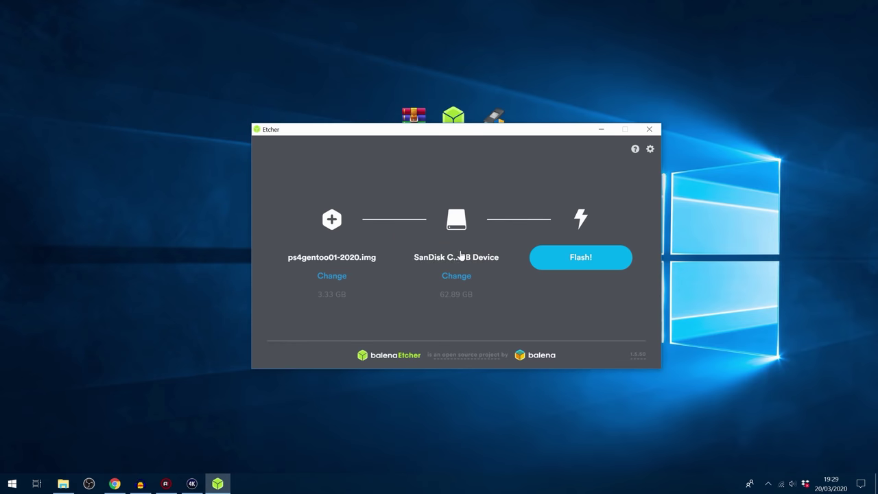
# Target only the Samsung SSD, flash it, and accept the large-drive warning
pyautogui.click(456, 275)
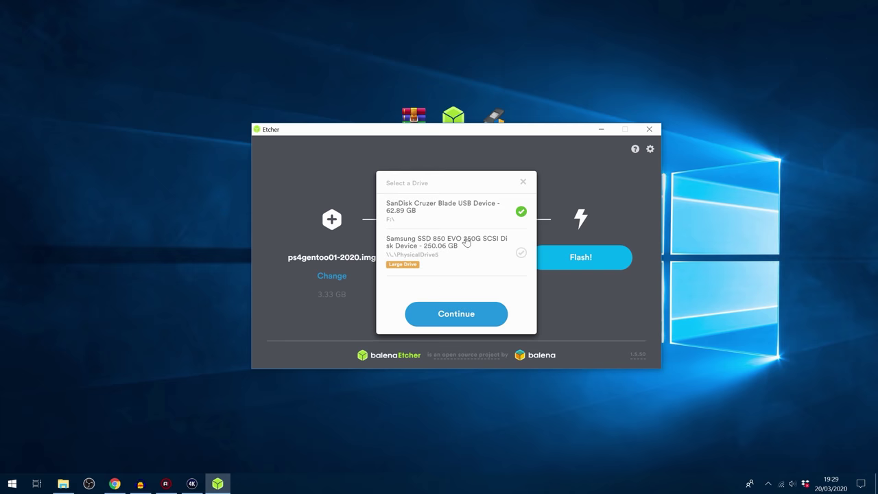
pyautogui.click(468, 254)
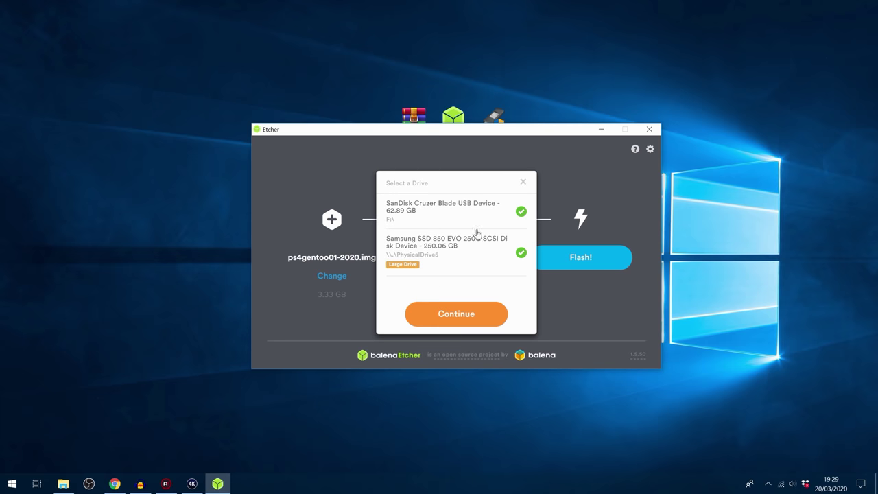
pyautogui.click(472, 315)
pyautogui.click(601, 263)
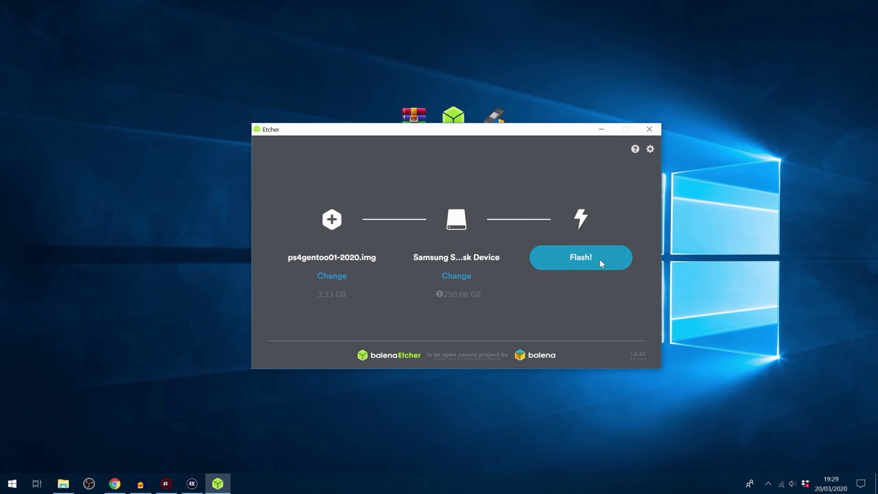
pyautogui.click(415, 316)
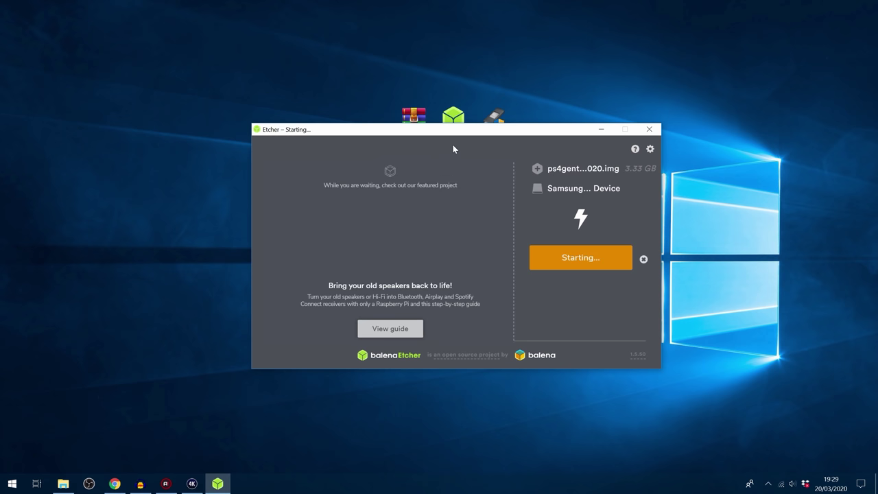
pyautogui.moveTo(459, 137); pyautogui.dragTo(464, 163)
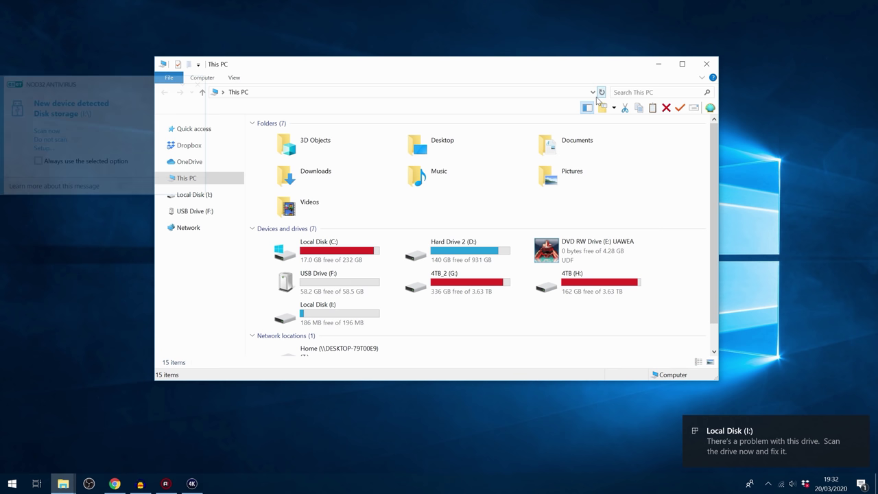
# Confirm Local Disk (I:) holds bzImage and initramfs.cpio.gz, return to This PC, dismiss the security notification
pyautogui.click(342, 306)
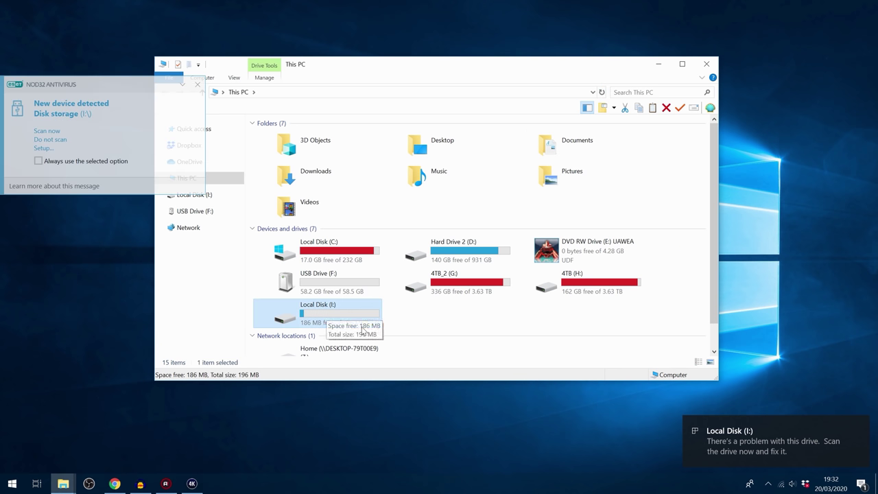
pyautogui.doubleClick(321, 309)
pyautogui.hotkey('ctrl', 'a')
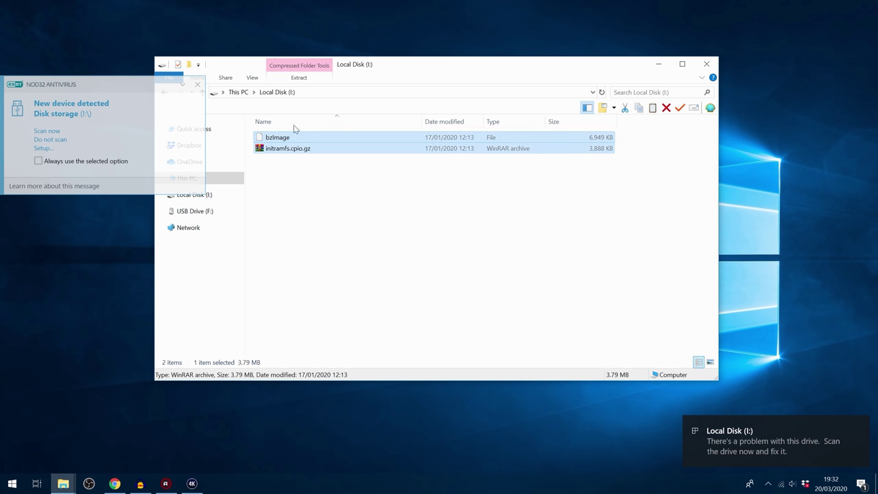
pyautogui.hotkey('alt', 'Left')
pyautogui.click(199, 85)
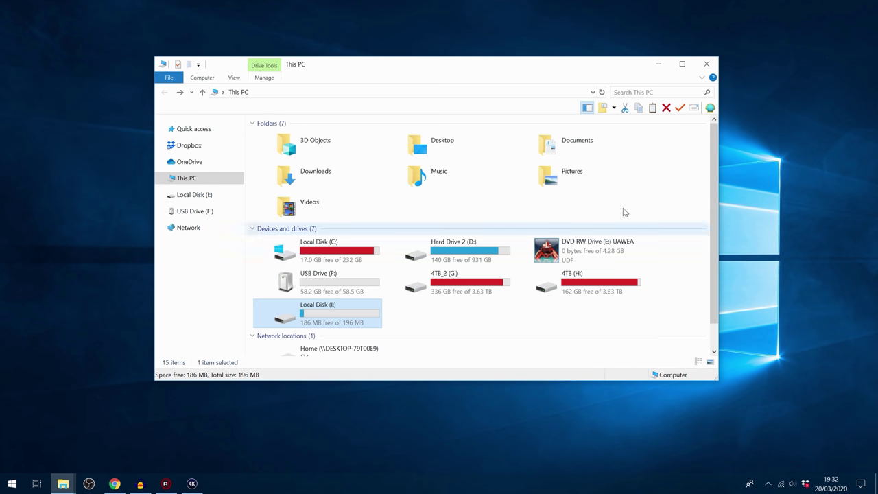
pyautogui.moveTo(483, 68); pyautogui.dragTo(501, 65)
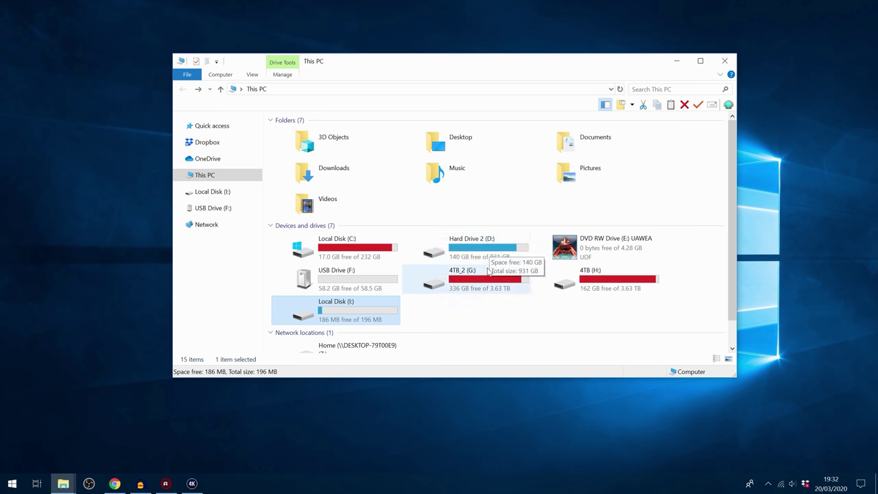
# Close File Explorer, launch Disk Management from a 'disk' Start search, and enlarge its window
pyautogui.click(728, 63)
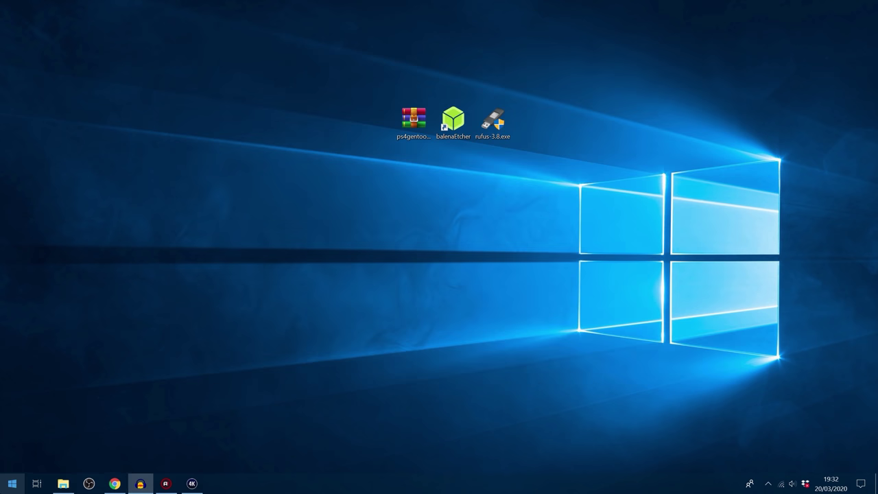
pyautogui.click(11, 483)
pyautogui.write('disk')
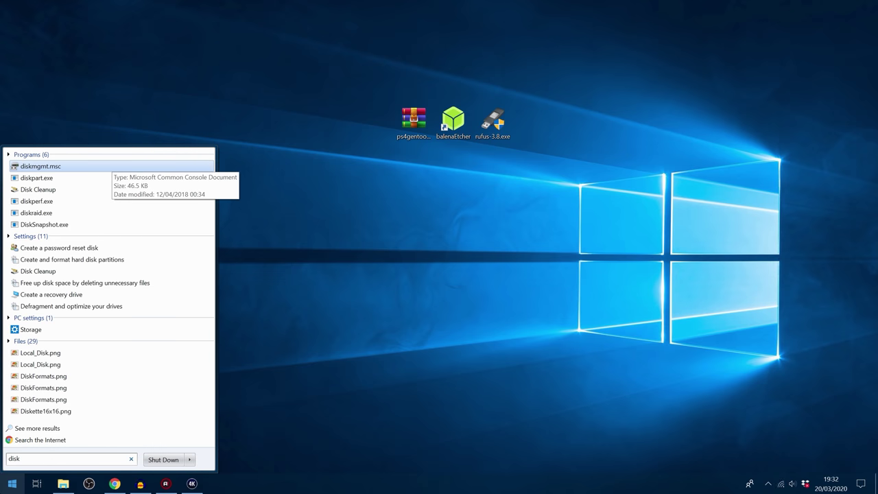
pyautogui.click(110, 166)
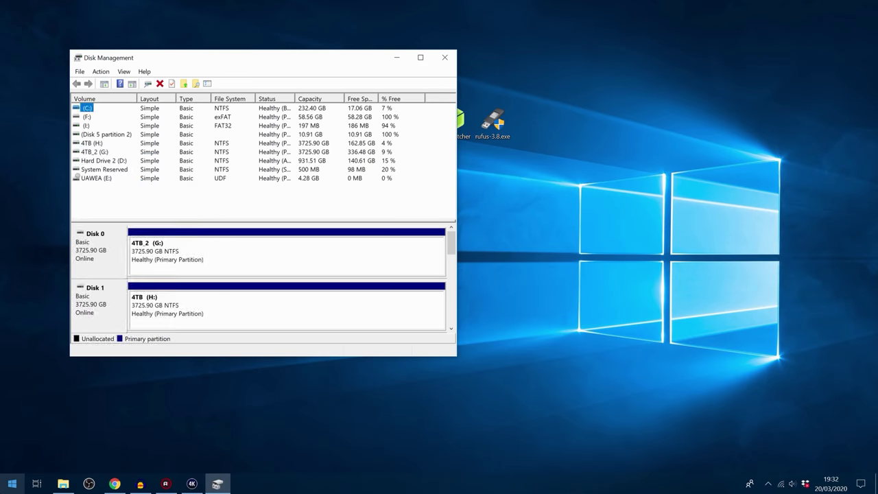
pyautogui.press('super')
pyautogui.click(87, 165)
pyautogui.write('di')
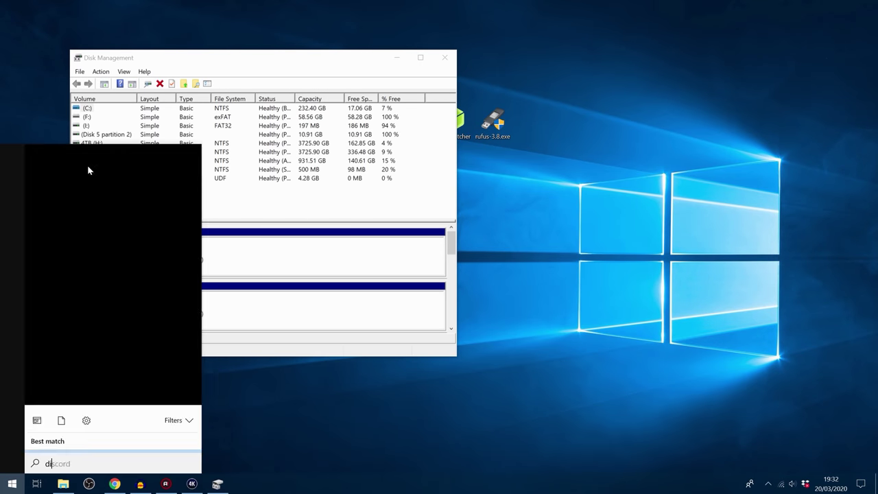
pyautogui.write('sk')
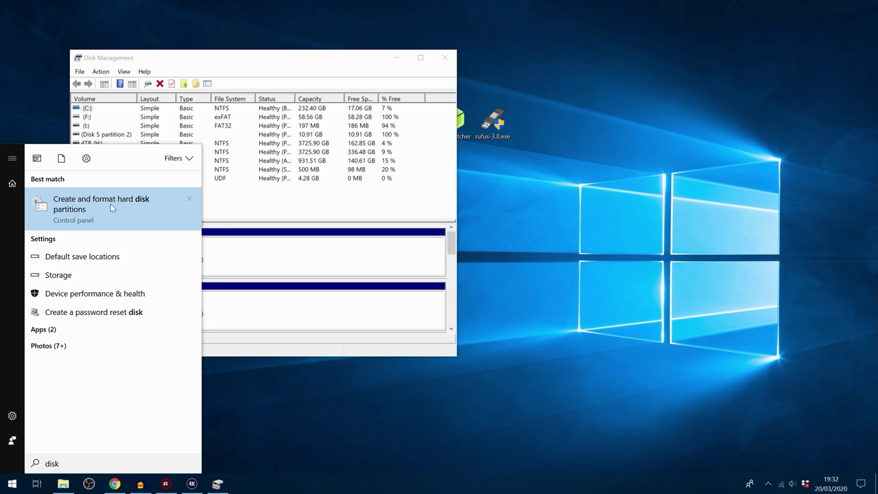
pyautogui.moveTo(344, 55); pyautogui.dragTo(438, 37)
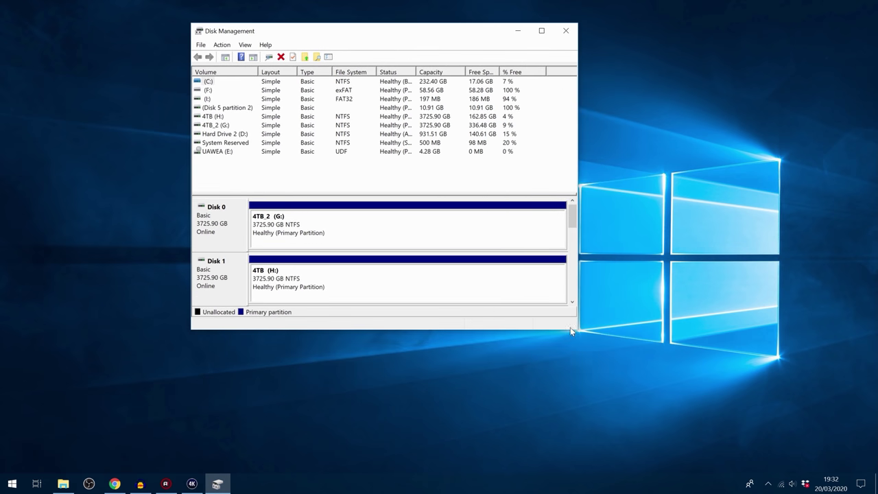
pyautogui.moveTo(578, 330); pyautogui.dragTo(722, 405)
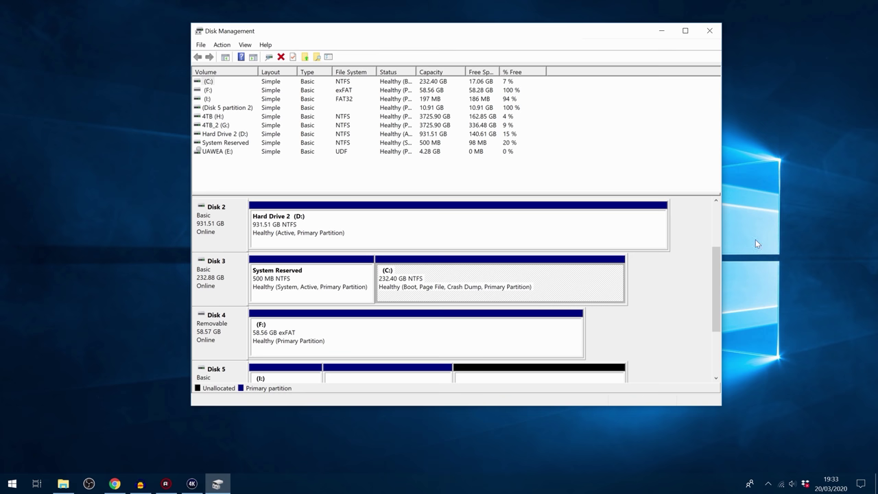
# Inspect Disk 5's 200 MB FAT32 (I:), 10.91 GB and 221.78 GB unallocated partitions
pyautogui.scroll(-5, 709, 264)
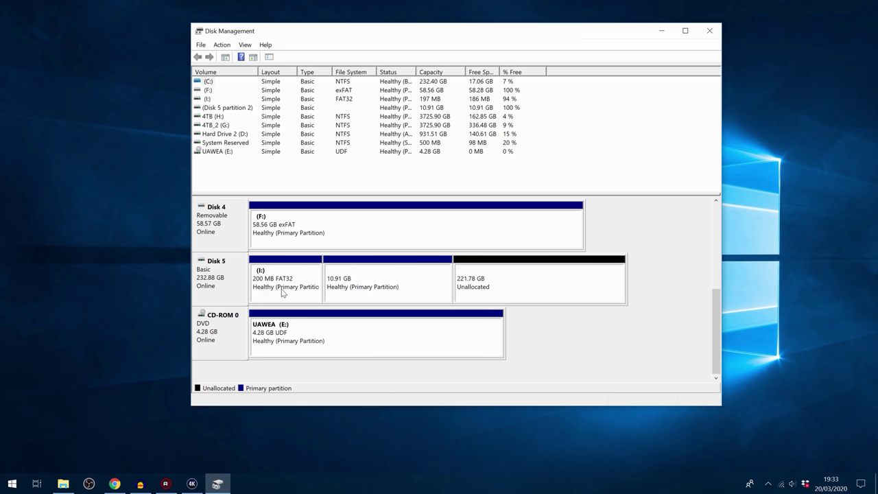
pyautogui.click(284, 291)
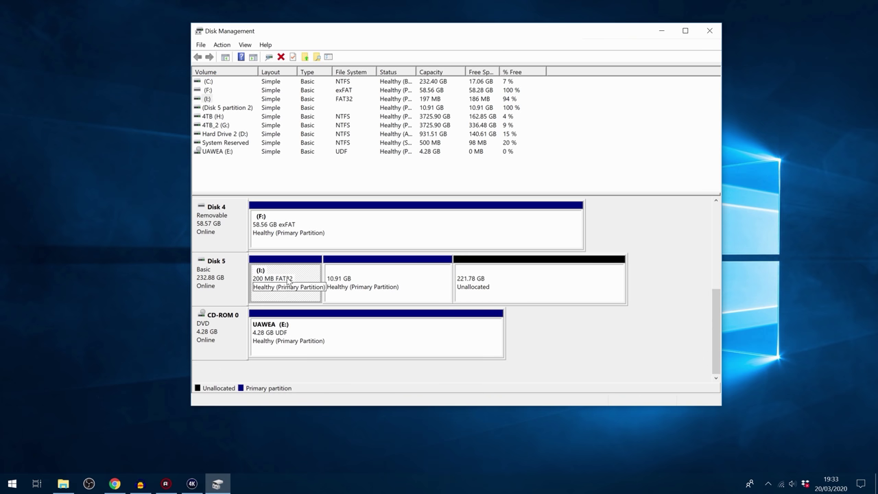
pyautogui.click(359, 287)
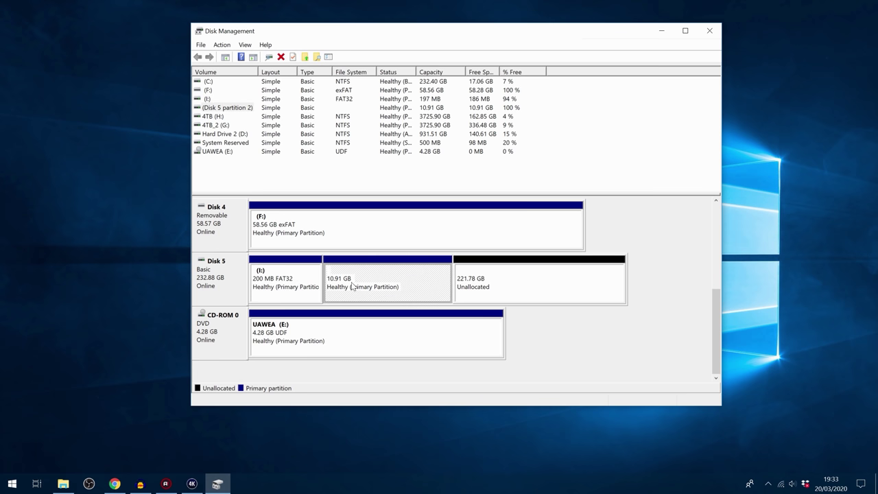
pyautogui.click(501, 279)
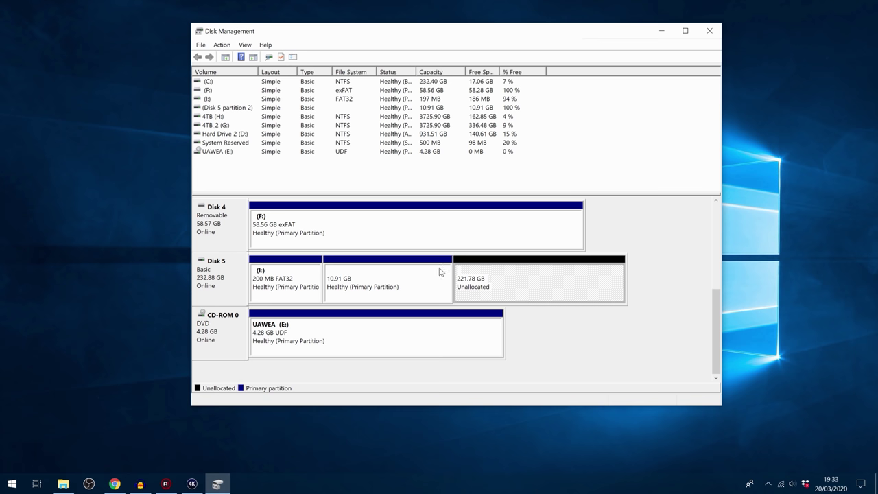
pyautogui.click(401, 281)
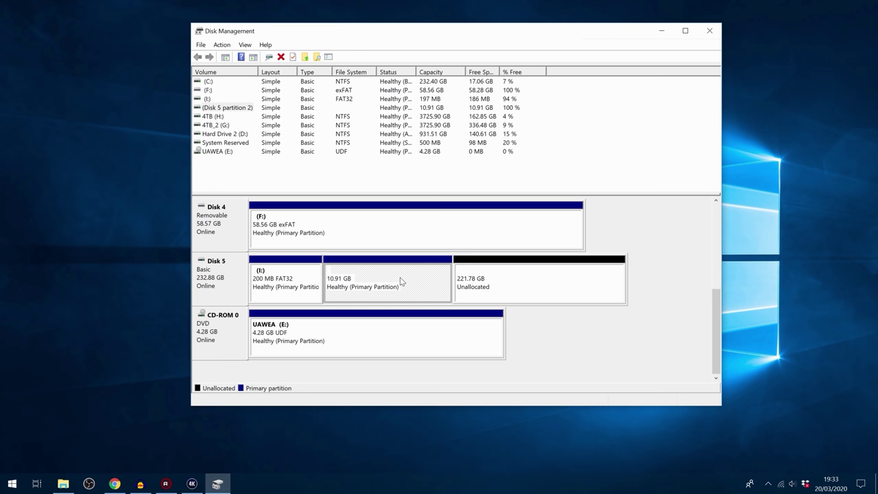
pyautogui.click(503, 278)
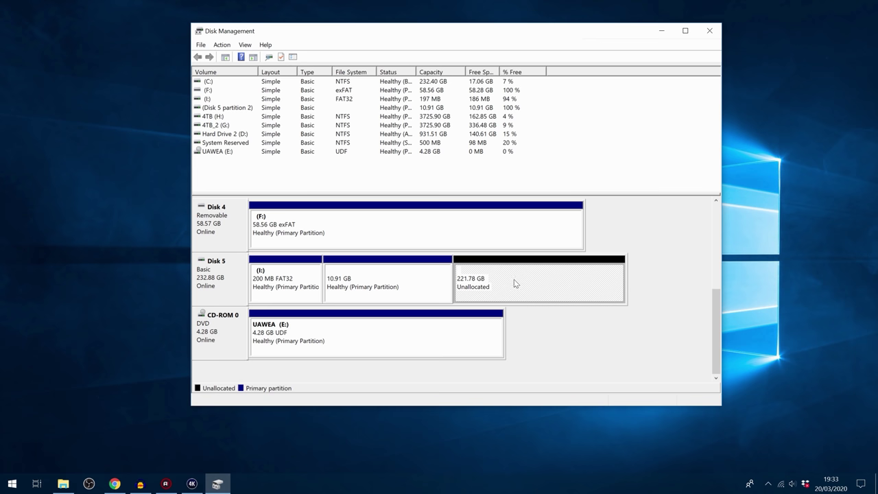
pyautogui.click(381, 280)
pyautogui.click(276, 291)
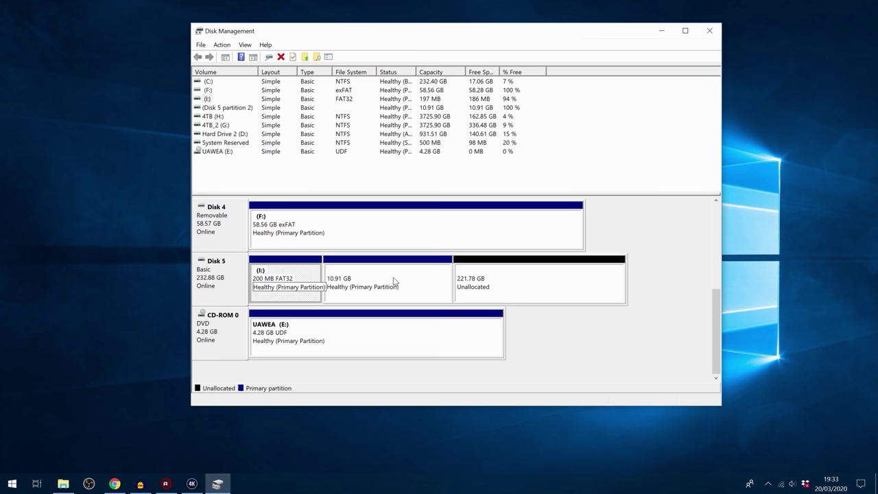
pyautogui.click(356, 288)
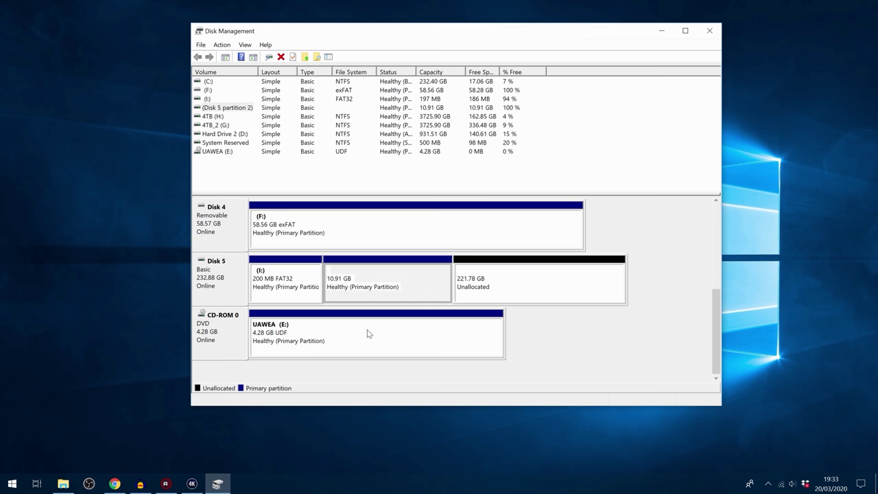
# Close Disk Management and move between What's New and Internet Browser on the PS4 home screen
pyautogui.click(711, 31)
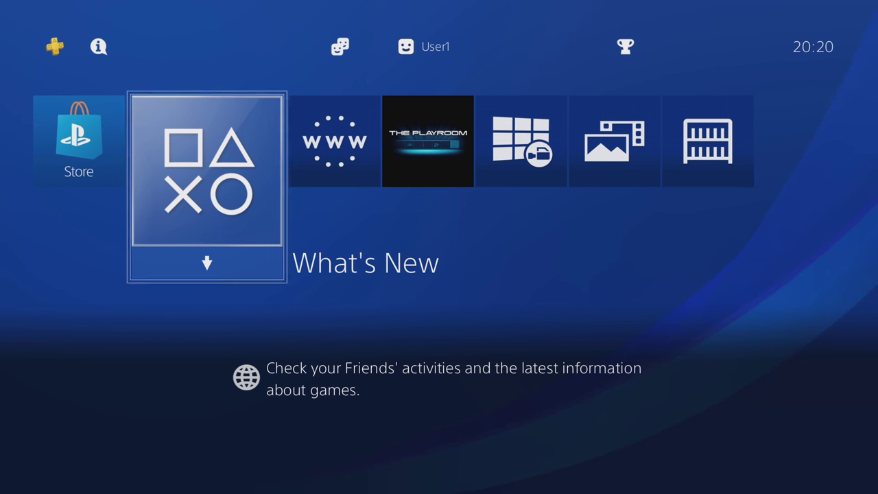
pyautogui.press('Right')
pyautogui.press('Left')
# Go from the PS4 home screen's function area into Settings
pyautogui.press('Right')
pyautogui.press('Left')
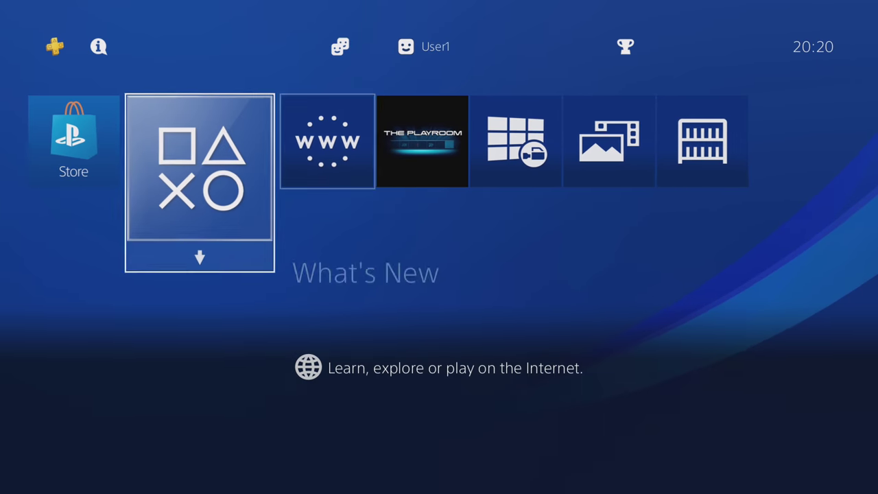
pyautogui.press('Right')
pyautogui.press('Up')
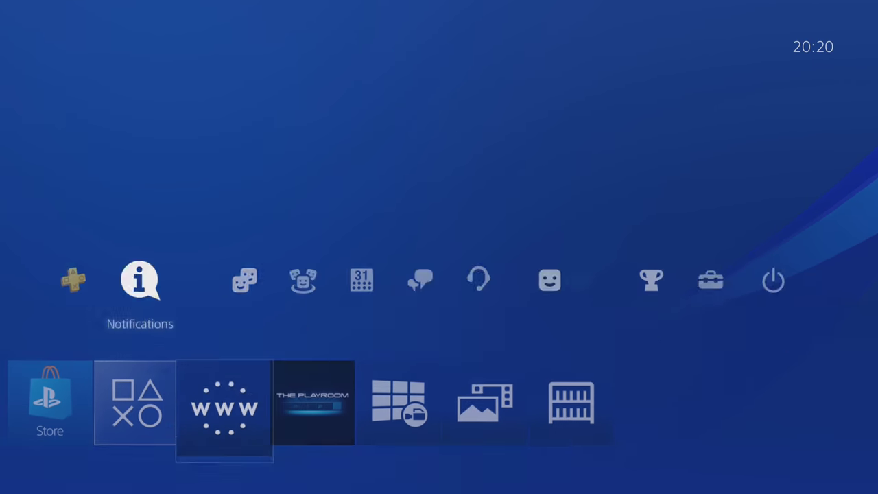
pyautogui.press('Right')
pyautogui.press('Right')
pyautogui.press('Right')
pyautogui.press('Right')
pyautogui.press('Right')
pyautogui.press('Left')
pyautogui.press('Return')
# Find and enter Sound and Screen in the Settings list
pyautogui.press('Down')
pyautogui.press('Down')
pyautogui.press('Down')
pyautogui.press('Down')
pyautogui.press('Down')
pyautogui.press('Down')
pyautogui.press('Down')
pyautogui.press('Down')
pyautogui.press('Down')
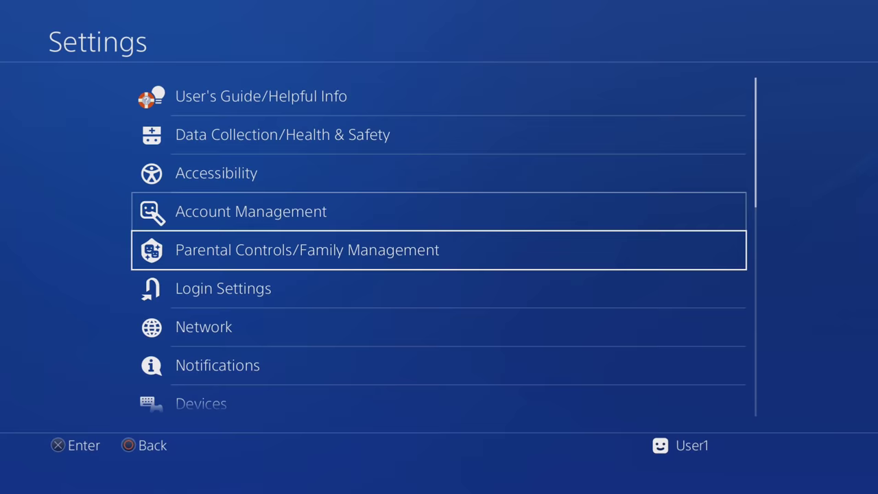
pyautogui.press('Down')
pyautogui.press('Down')
pyautogui.press('Up')
pyautogui.press('Up')
pyautogui.press('Down')
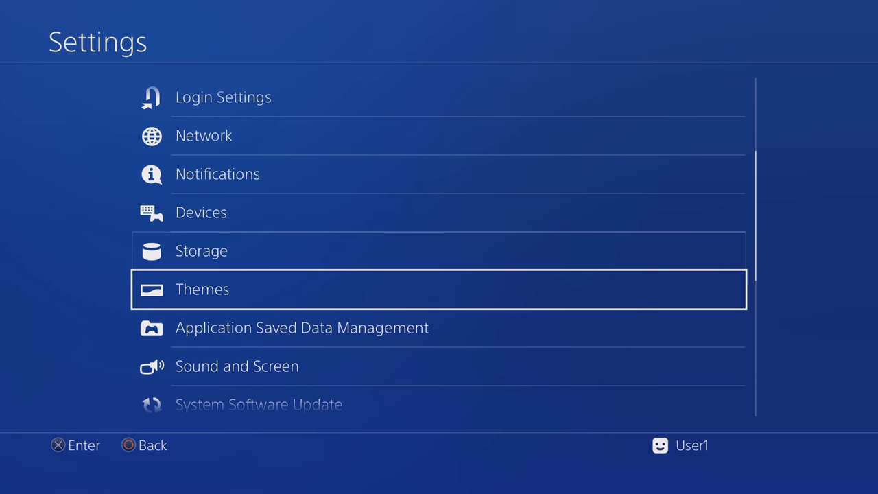
pyautogui.press('Down')
pyautogui.press('Down')
pyautogui.press('Down')
pyautogui.press('Up')
pyautogui.press('Return')
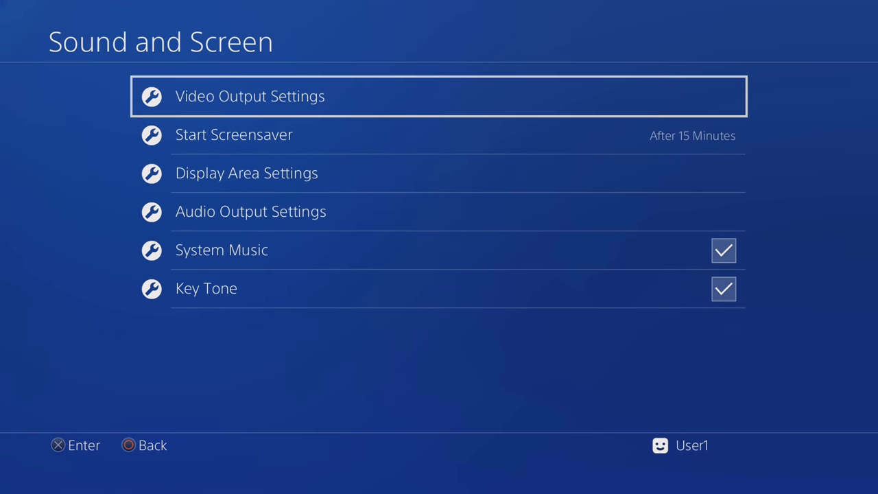
# Review the video output resolutions, including 2160p - YUV420, and keep 1080p
pyautogui.press('Return')
pyautogui.press('Return')
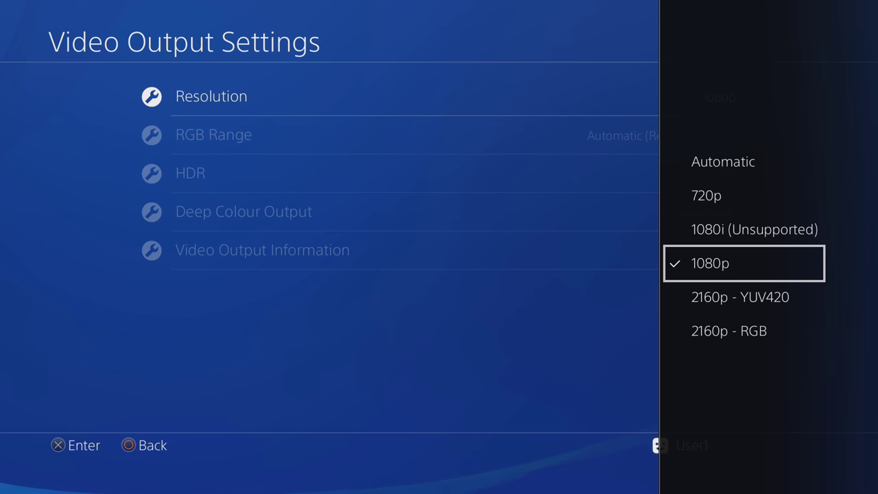
pyautogui.press('Down')
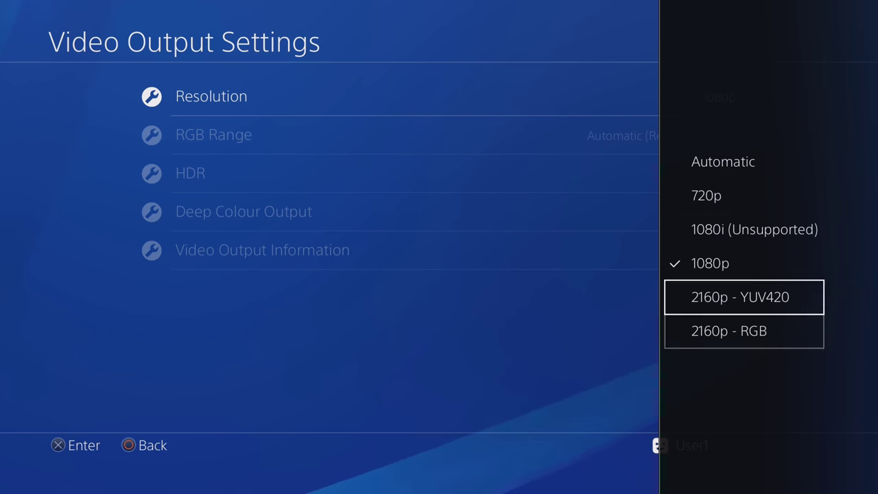
pyautogui.press('Up')
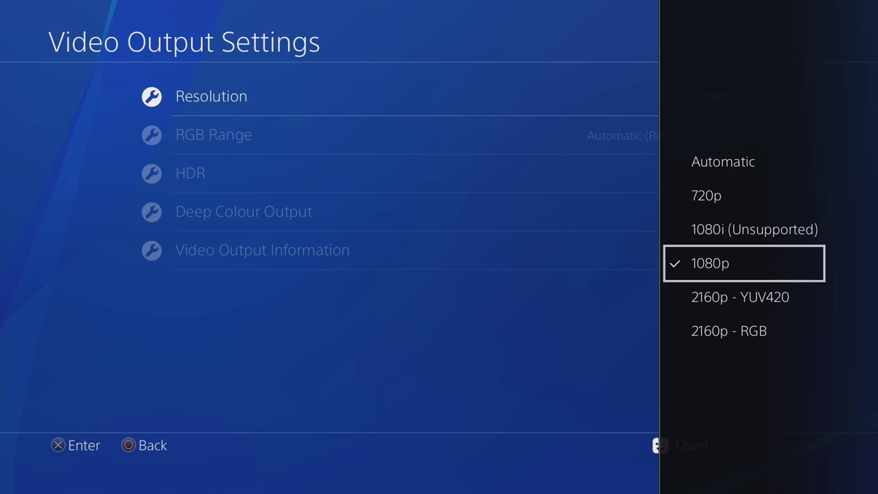
pyautogui.press('Escape')
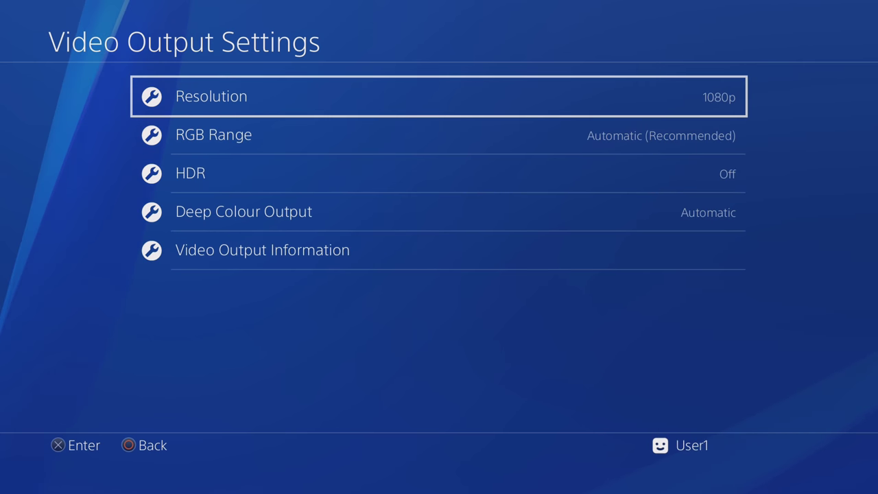
pyautogui.press('Down')
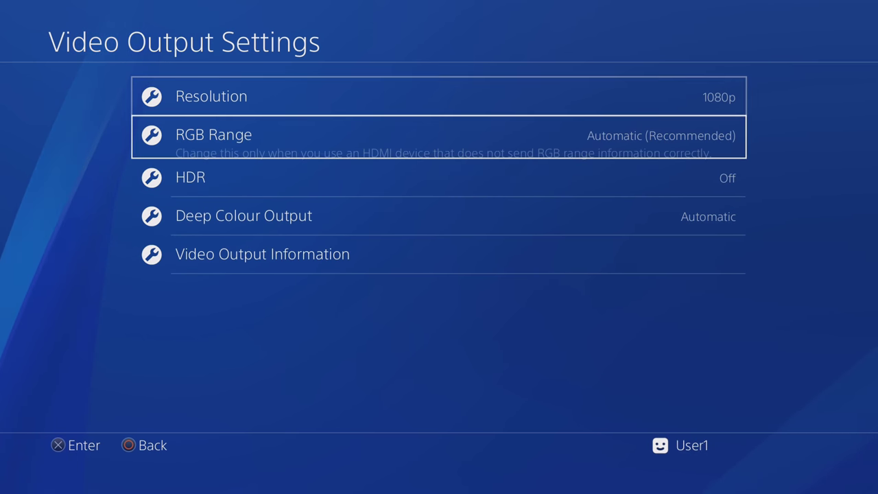
pyautogui.press('Up')
pyautogui.press('Return')
pyautogui.press('Escape')
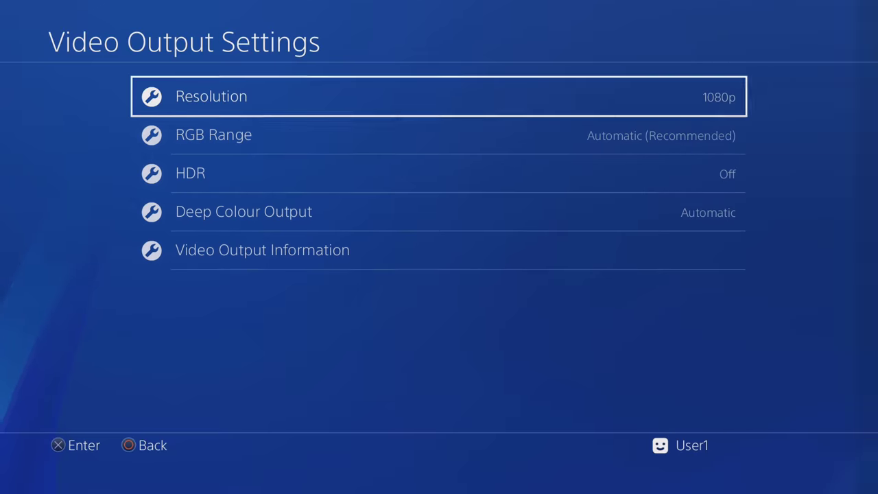
# Check the HDR choices and leave HDR set to Off
pyautogui.press('Down')
pyautogui.press('Up')
pyautogui.press('Down')
pyautogui.press('Down')
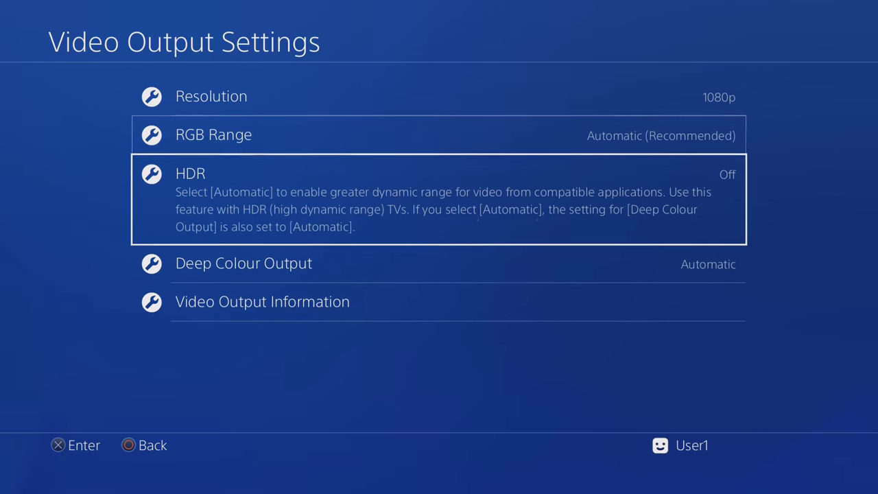
pyautogui.press('Return')
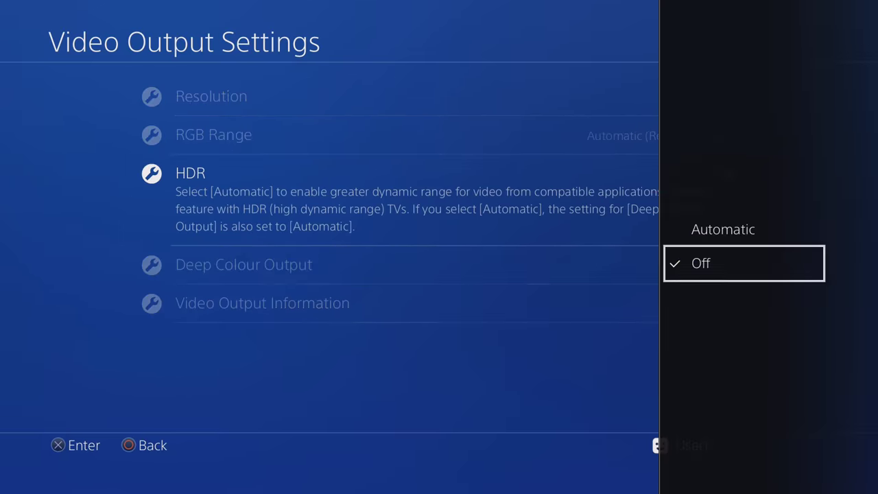
pyautogui.press('Escape')
pyautogui.press('Escape')
pyautogui.press('Escape')
pyautogui.press('Escape')
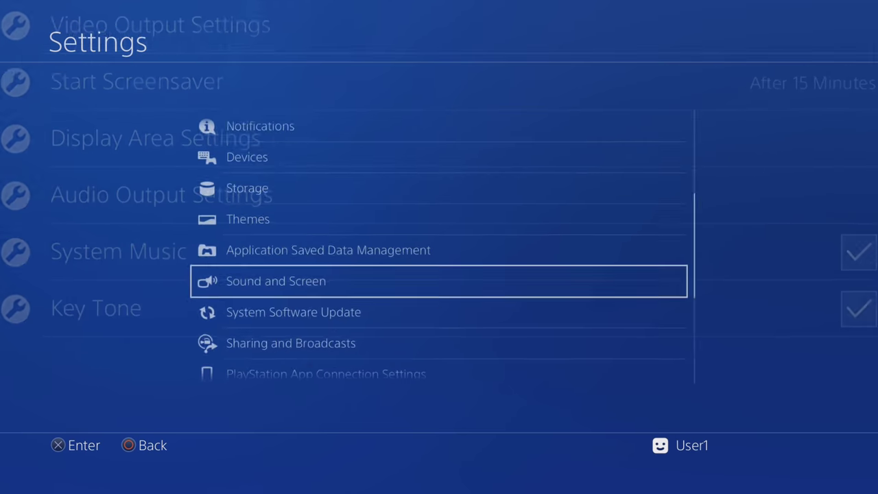
# Launch Internet Browser and load ps4gentoo.github.io from Frequently Used Pages
pyautogui.press('Return')
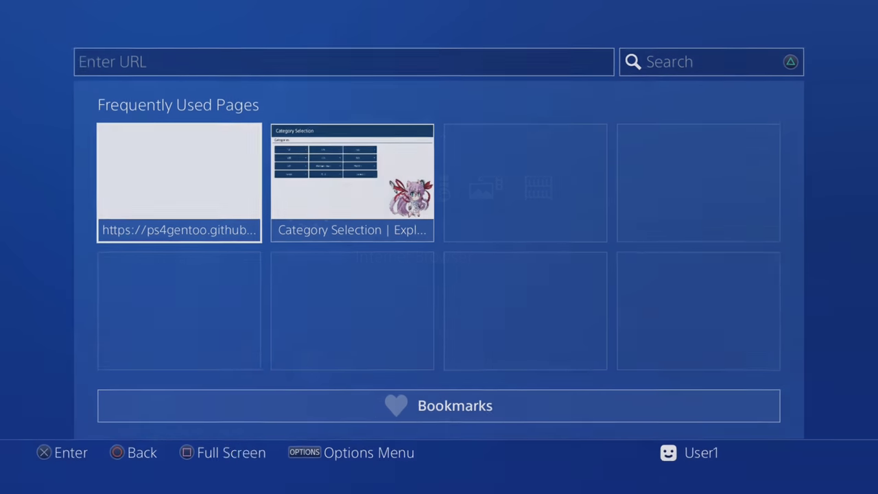
pyautogui.press('Right')
pyautogui.press('Left')
pyautogui.press('Return')
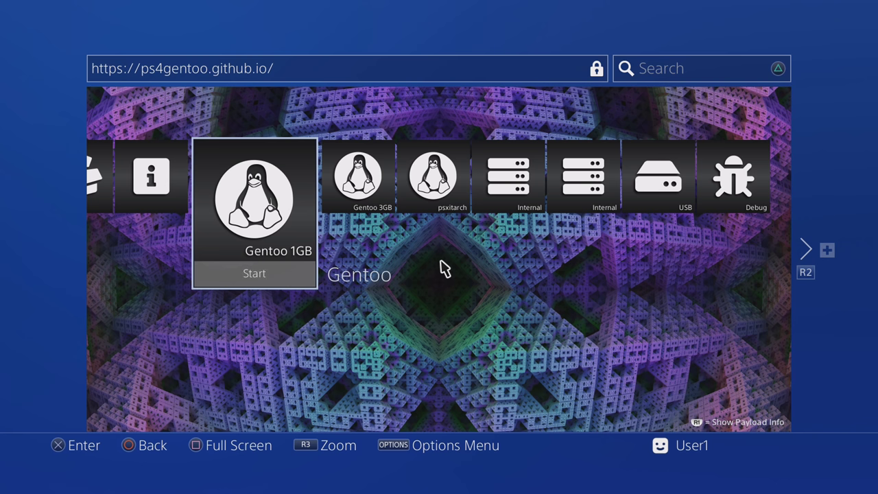
# Browse the Gentoo 1GB, Gentoo 3GB and psxitarch payloads in the carousel
pyautogui.press('Right')
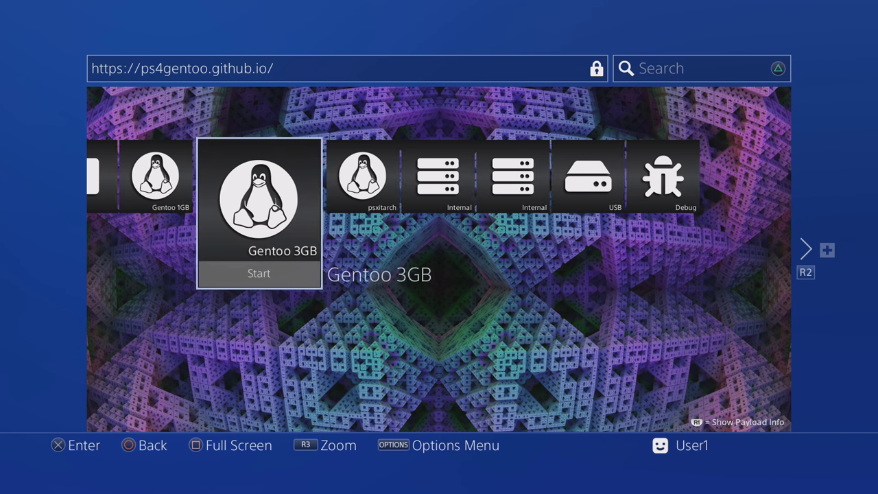
pyautogui.press('Right')
pyautogui.press('Left')
pyautogui.press('Left')
pyautogui.press('Right')
pyautogui.press('Left')
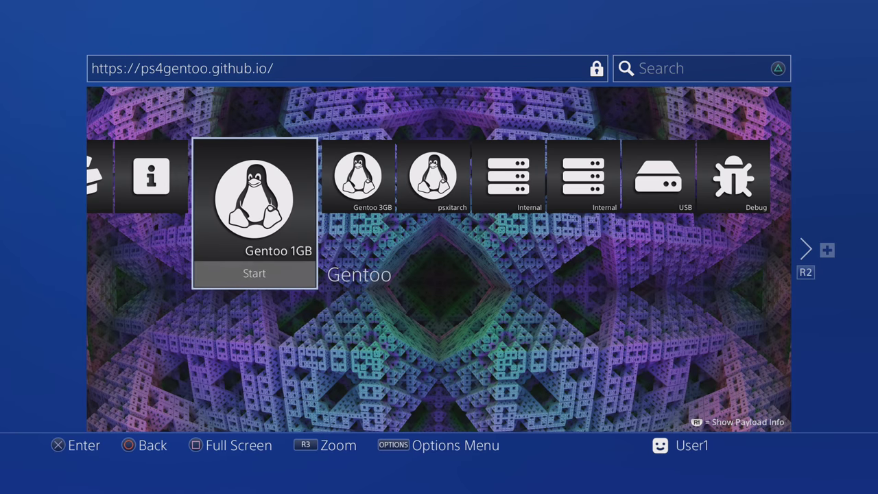
pyautogui.press('Right')
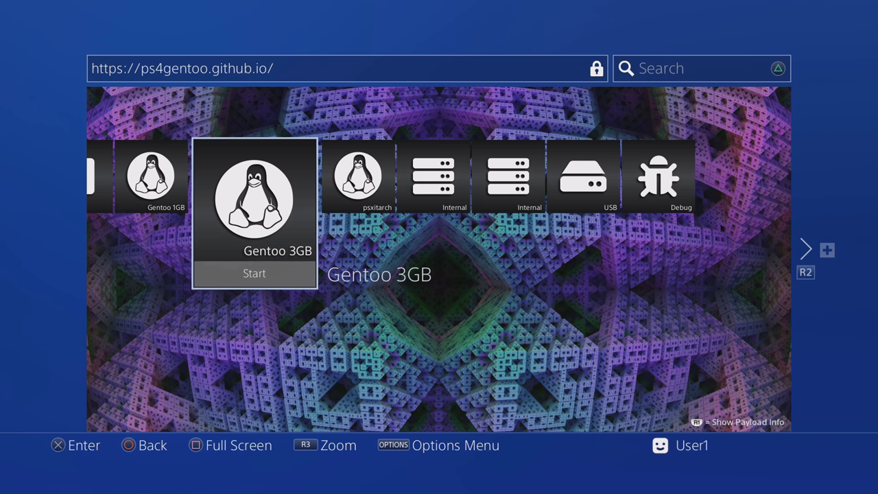
pyautogui.press('Right')
pyautogui.press('Left')
pyautogui.press('Left')
pyautogui.press('Left')
# Explore the Extras group's Patch PS4 Kernel and FTP payloads, then head back to Gentoo
pyautogui.press('Left')
pyautogui.press('Down')
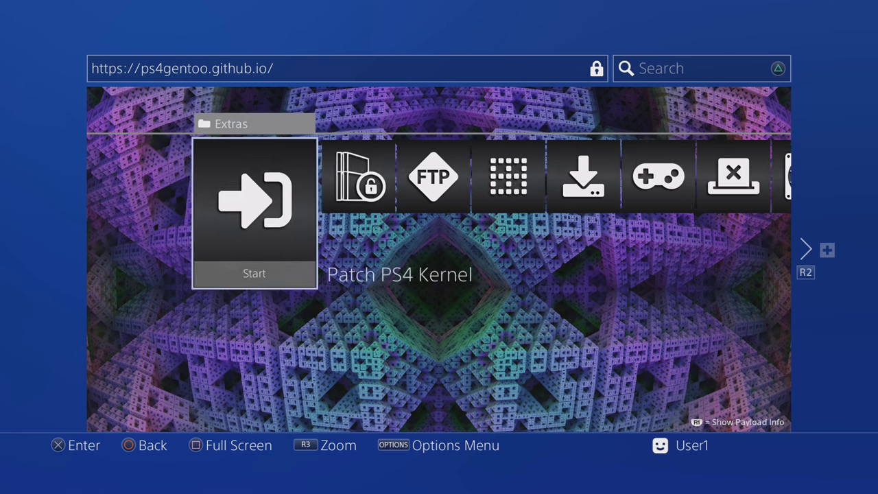
pyautogui.press('Right')
pyautogui.press('Right')
pyautogui.press('Left')
pyautogui.press('Left')
pyautogui.press('Up')
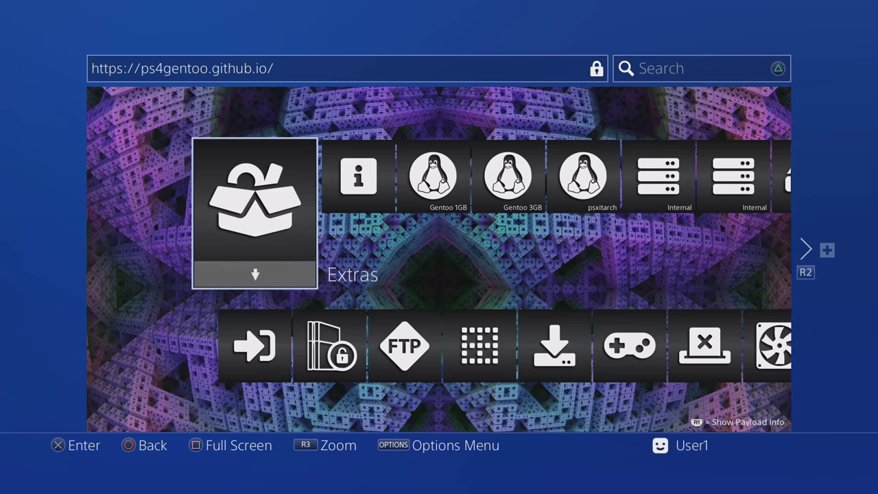
pyautogui.press('Right')
pyautogui.press('Right')
pyautogui.press('Right')
pyautogui.press('Left')
pyautogui.press('Right')
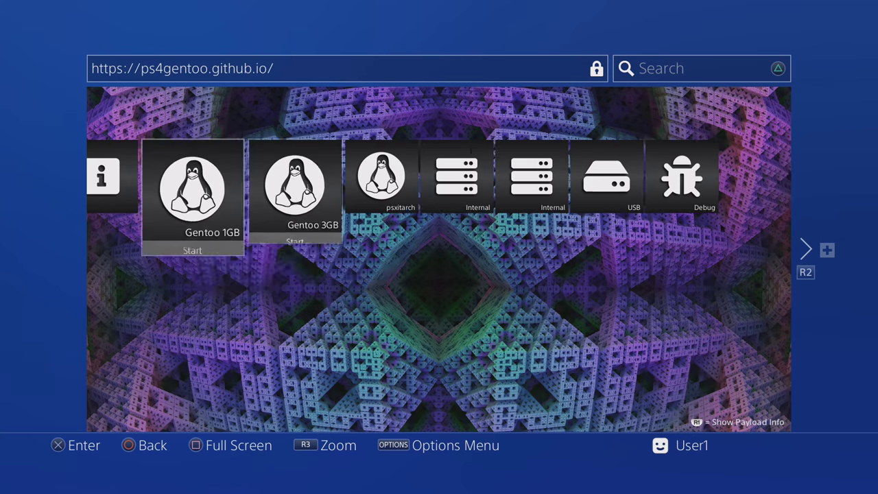
pyautogui.press('Left')
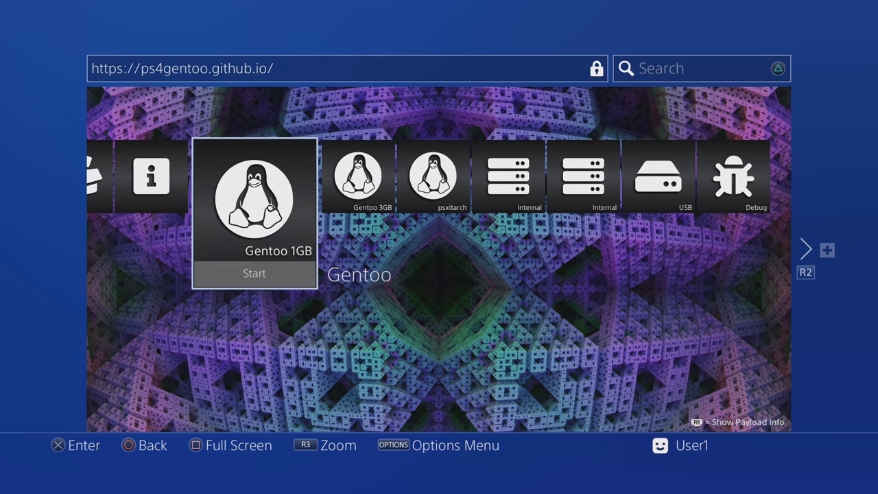
pyautogui.press('Right')
pyautogui.press('Left')
pyautogui.press('Right')
pyautogui.press('Left')
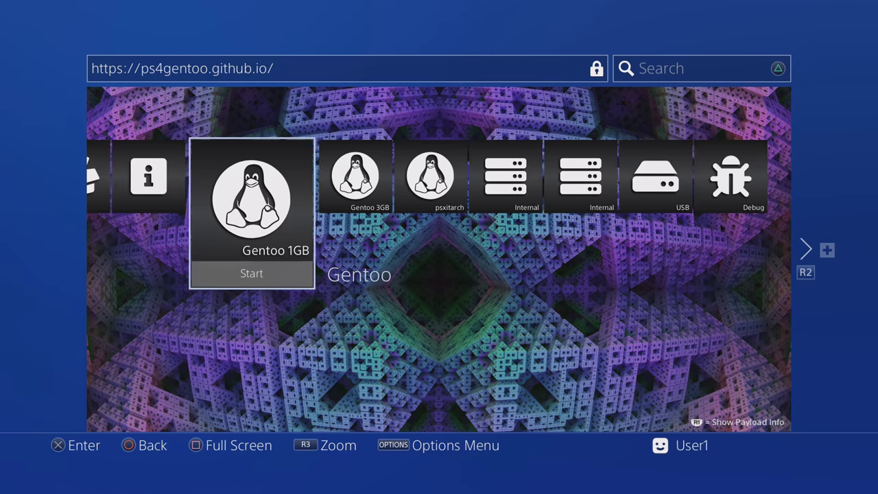
pyautogui.press('Right')
pyautogui.press('Left')
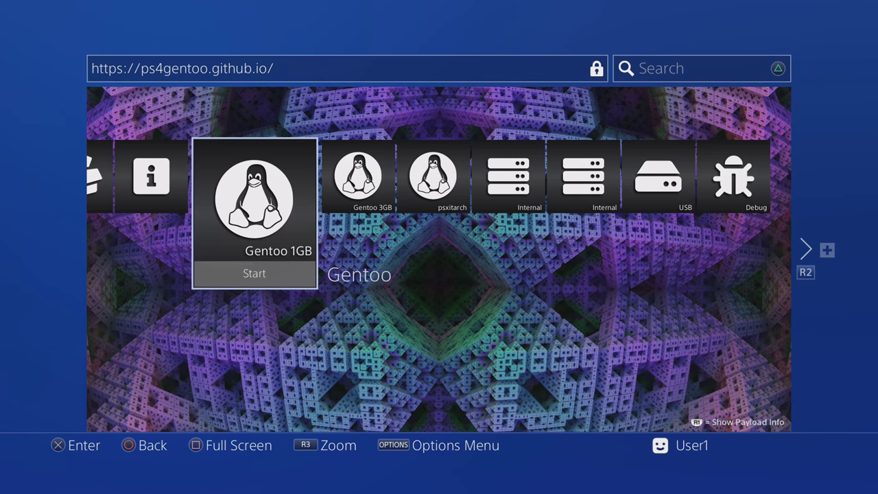
pyautogui.press('Right')
pyautogui.press('Left')
pyautogui.press('Right')
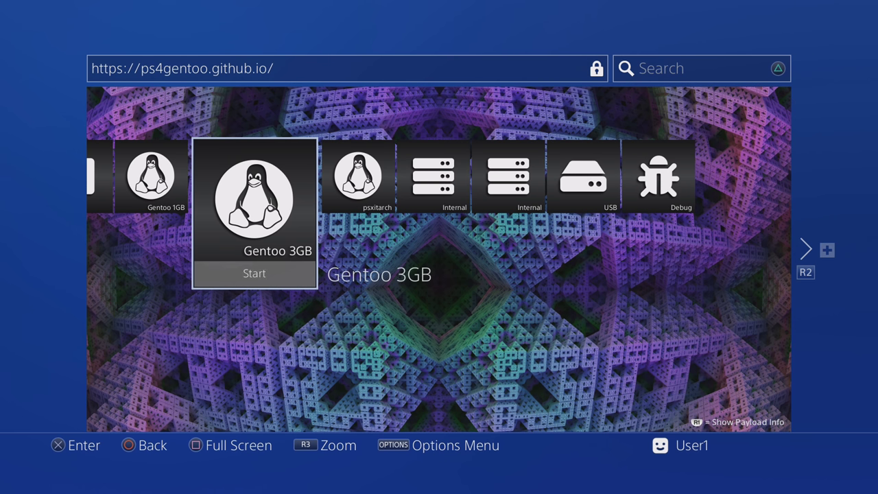
pyautogui.press('Left')
pyautogui.press('Right')
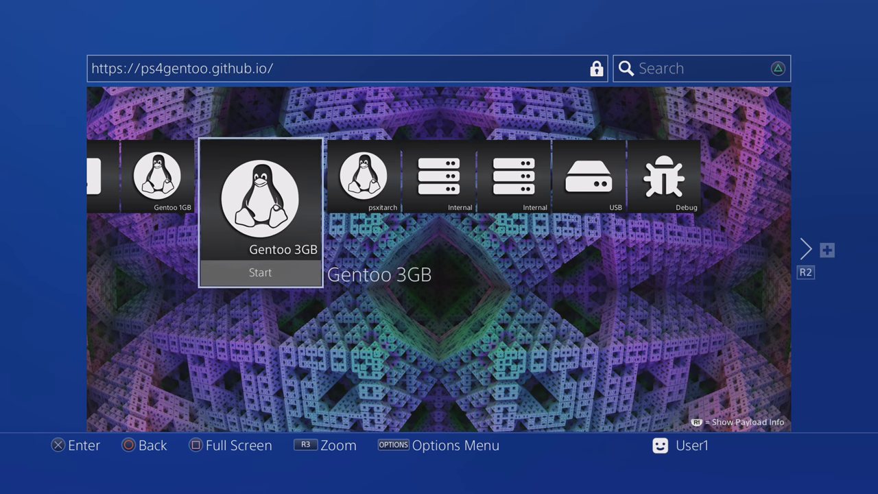
pyautogui.press('Left')
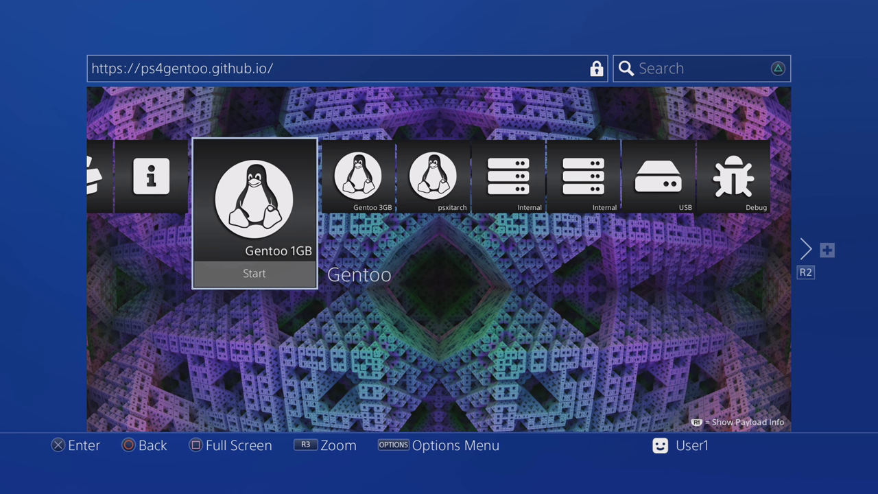
pyautogui.press('Right')
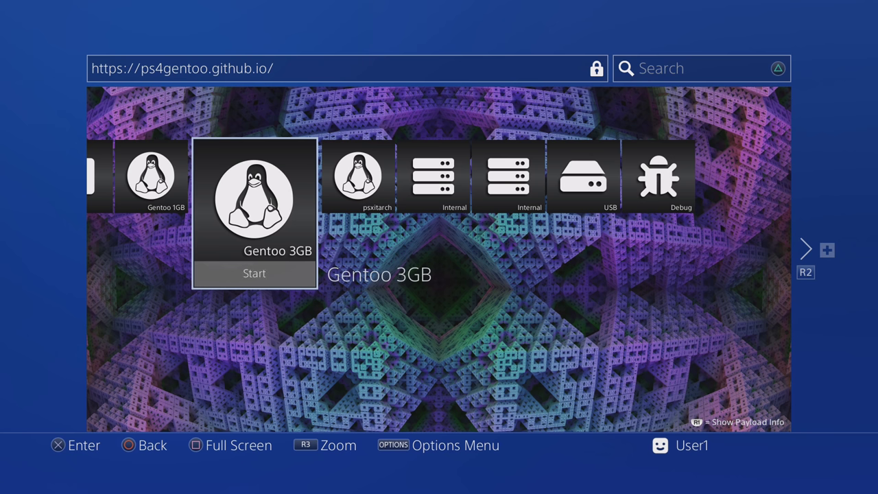
pyautogui.press('Right')
pyautogui.press('Left')
pyautogui.press('Left')
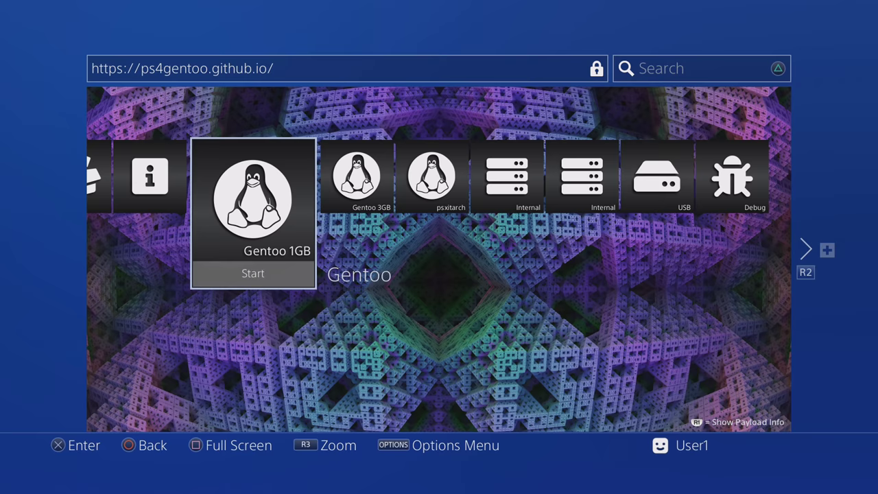
pyautogui.press('Right')
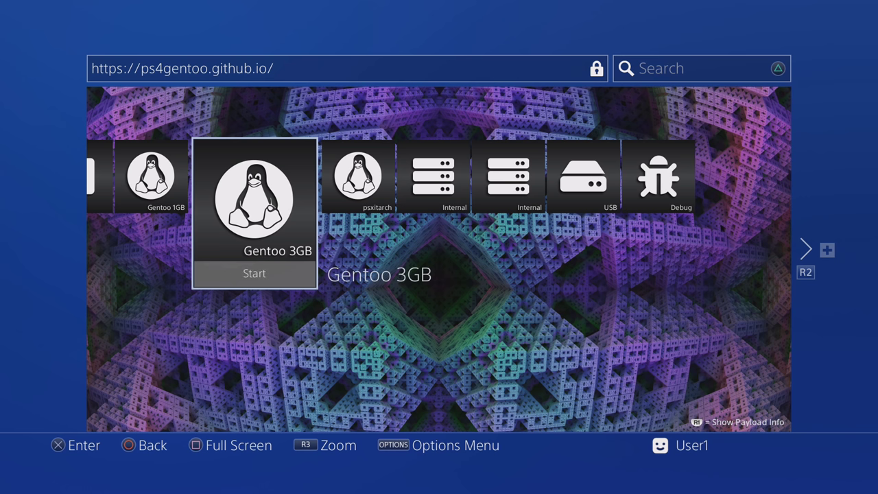
# Delete the browser cookies and clear the website data in browser settings
pyautogui.press('Menu')
pyautogui.press('Up')
pyautogui.press('Up')
pyautogui.press('Up')
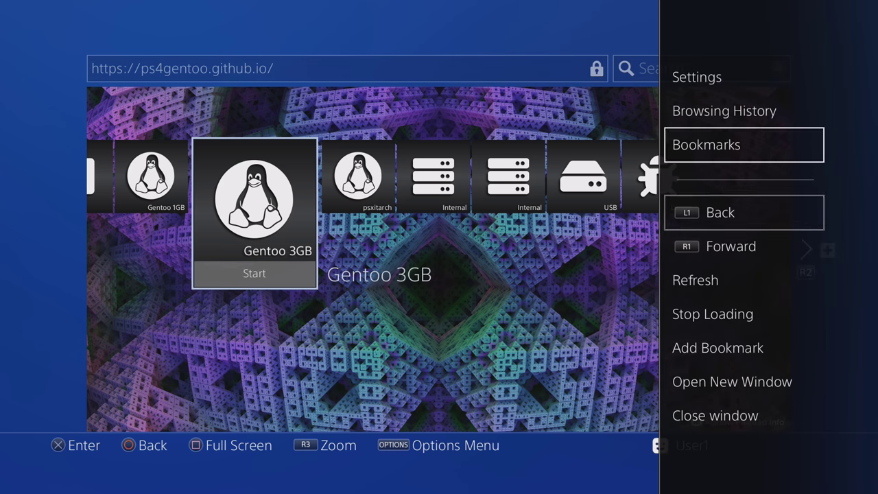
pyautogui.press('Return')
pyautogui.press('Down')
pyautogui.press('Down')
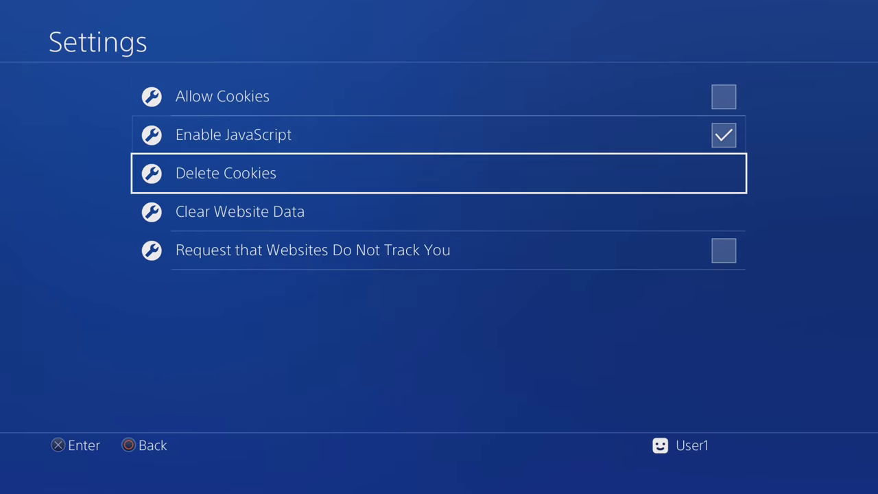
pyautogui.press('Return')
pyautogui.press('Return')
pyautogui.press('Down')
pyautogui.press('Return')
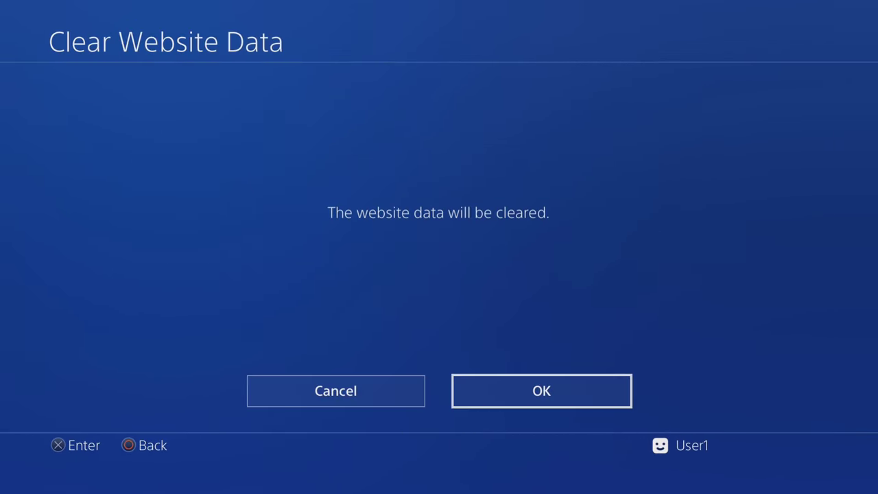
pyautogui.press('Return')
pyautogui.press('Escape')
# Open Browsing History and bring up its options to clear it
pyautogui.press('Menu')
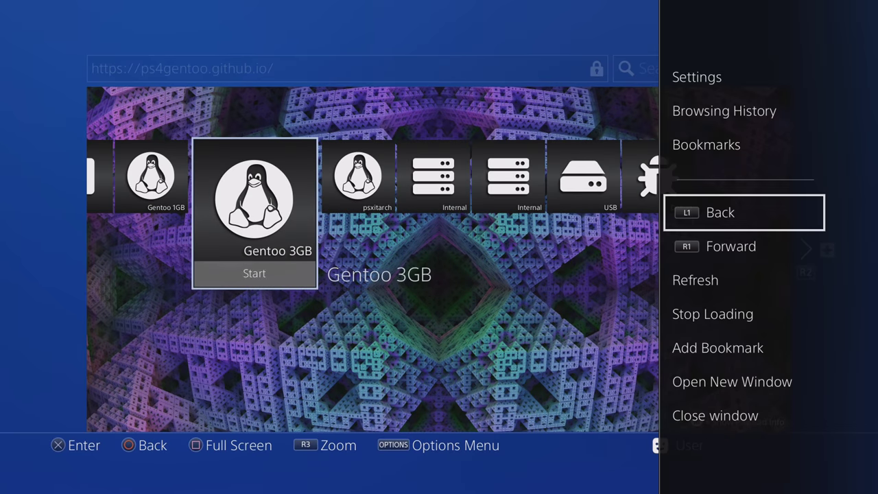
pyautogui.press('Up')
pyautogui.press('Up')
pyautogui.press('Return')
pyautogui.press('Menu')
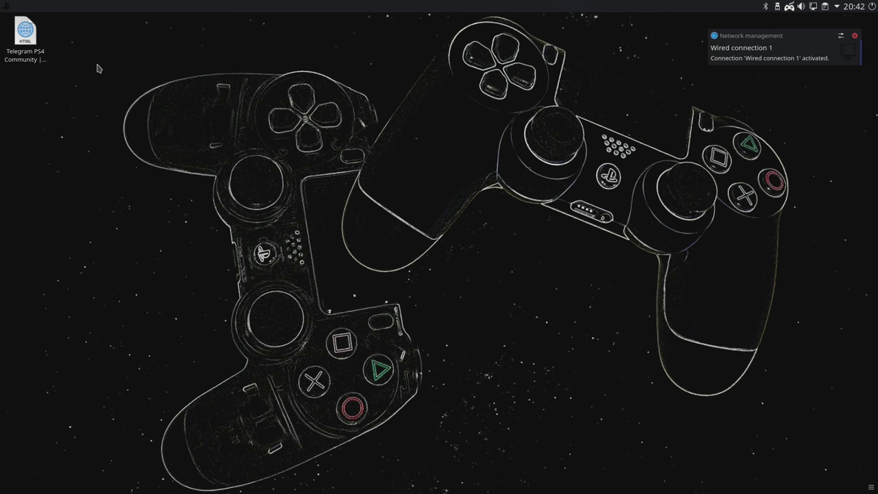
pyautogui.moveTo(97, 65); pyautogui.dragTo(249, 179)
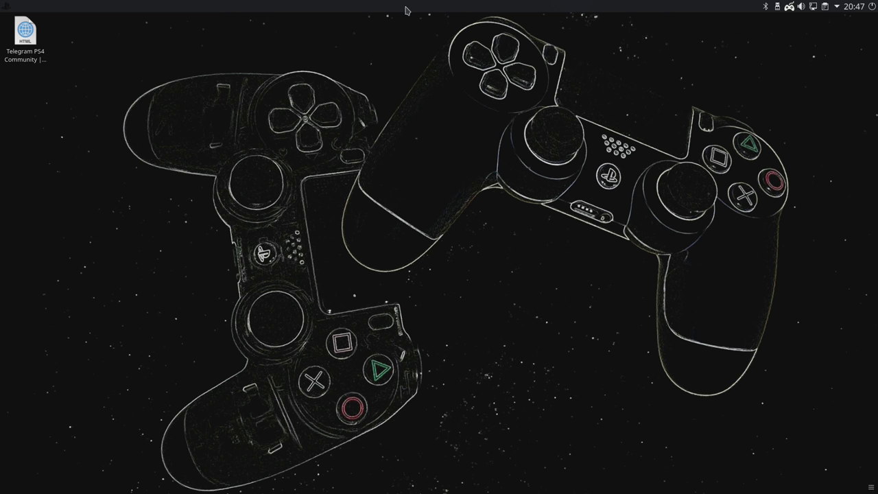
# Unlock the widgets and remove the top panel
pyautogui.rightClick(446, 8)
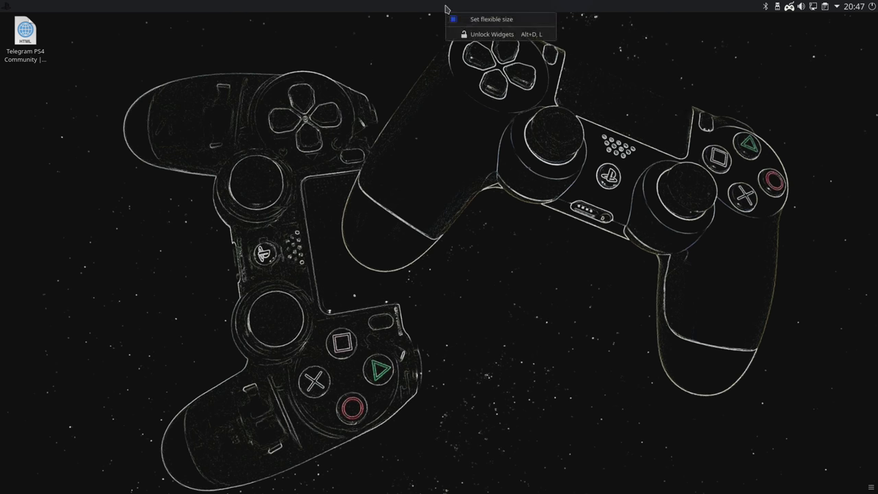
pyautogui.click(491, 35)
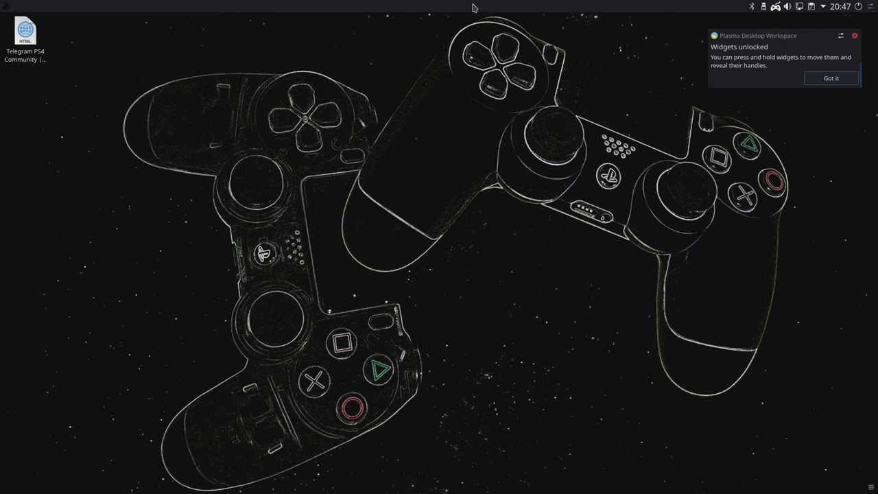
pyautogui.rightClick(472, 8)
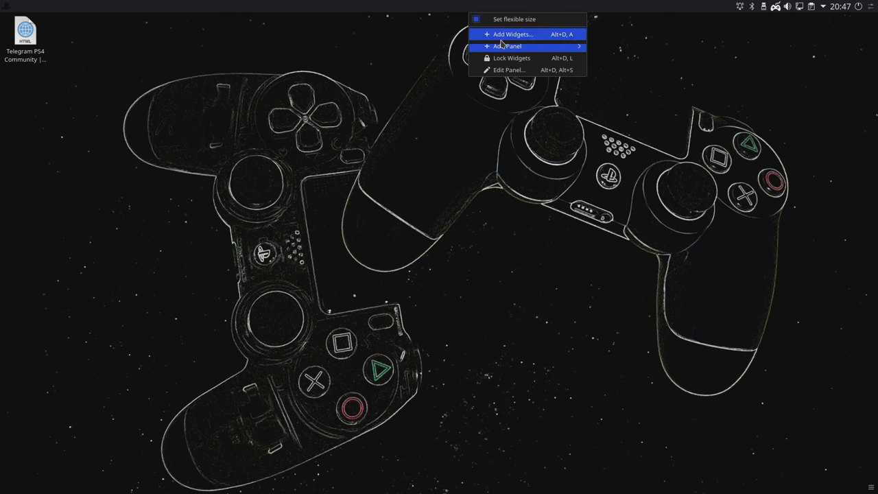
pyautogui.click(508, 71)
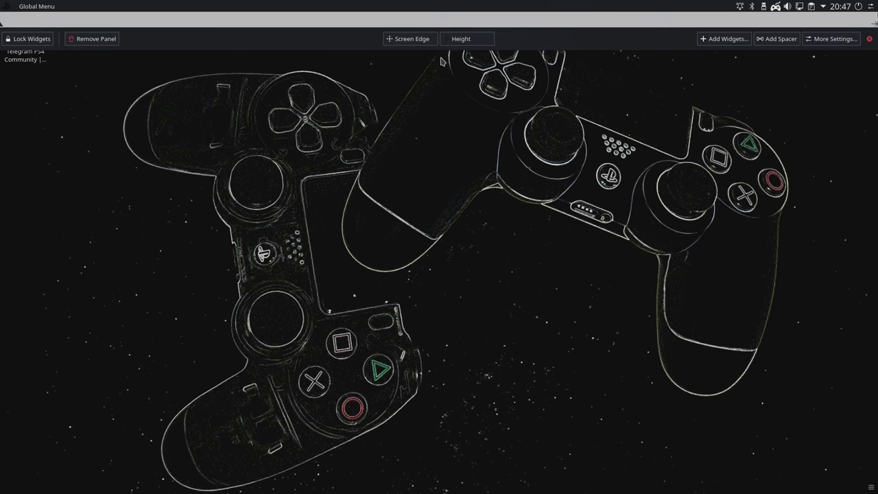
pyautogui.click(73, 38)
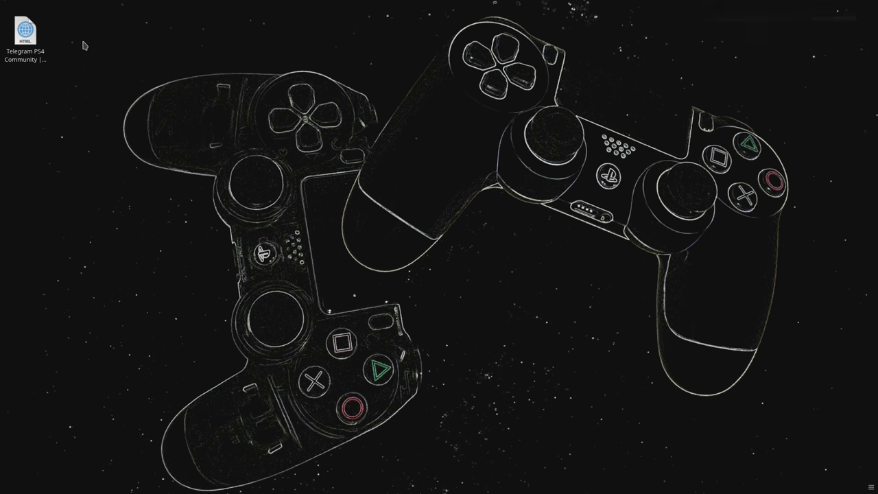
# Add a Default Panel and move it to the bottom screen edge
pyautogui.rightClick(359, 200)
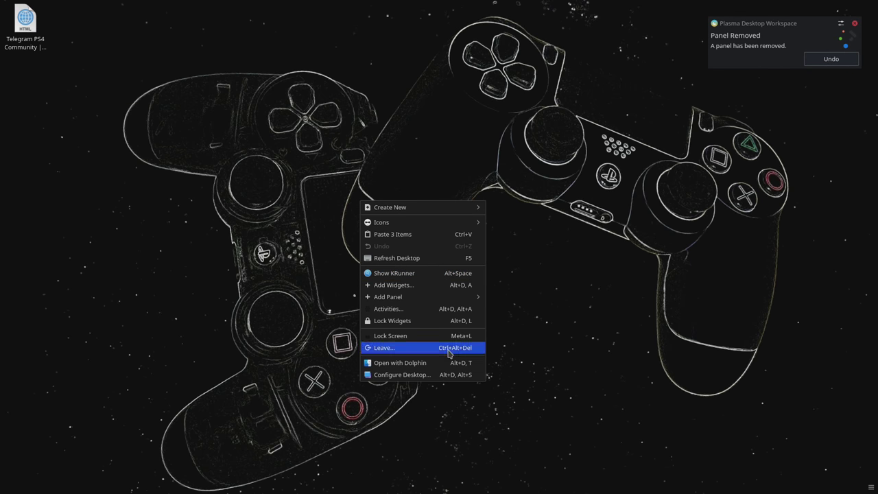
pyautogui.moveTo(424, 296)
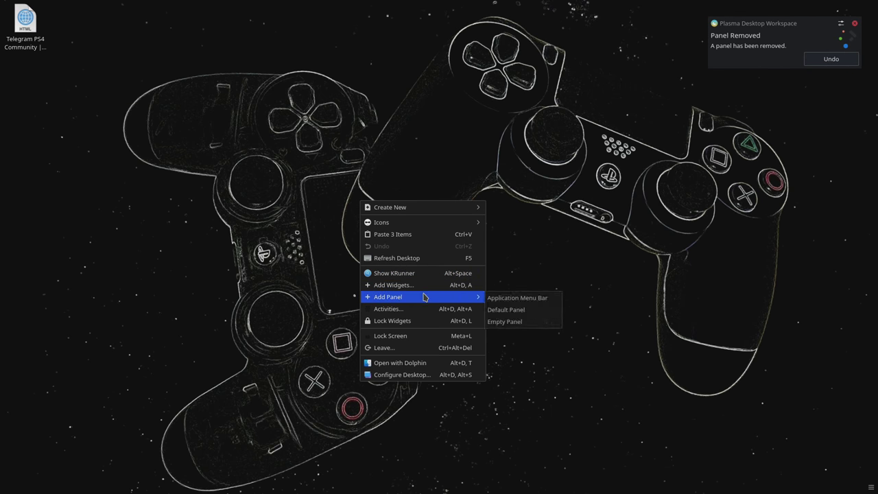
pyautogui.click(524, 310)
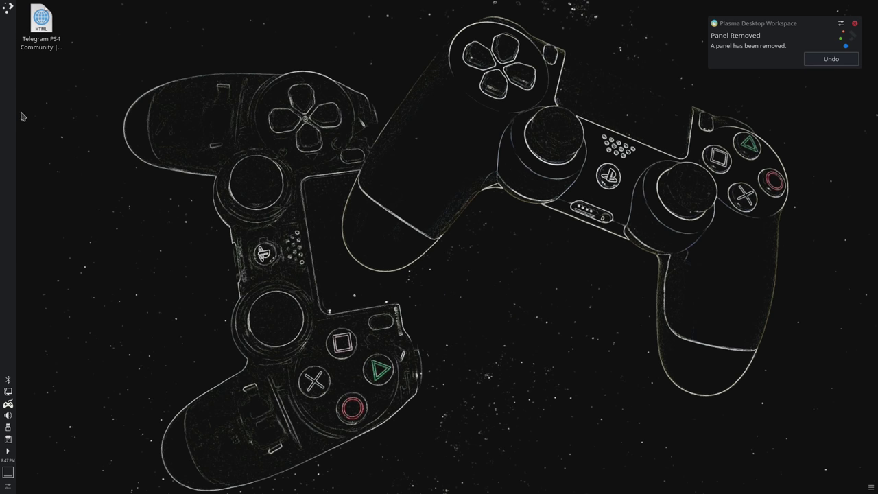
pyautogui.rightClick(10, 165)
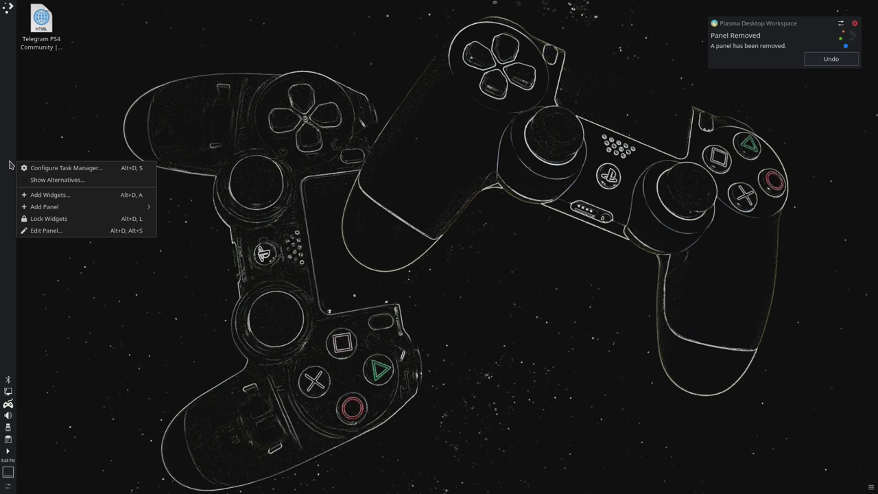
pyautogui.click(55, 232)
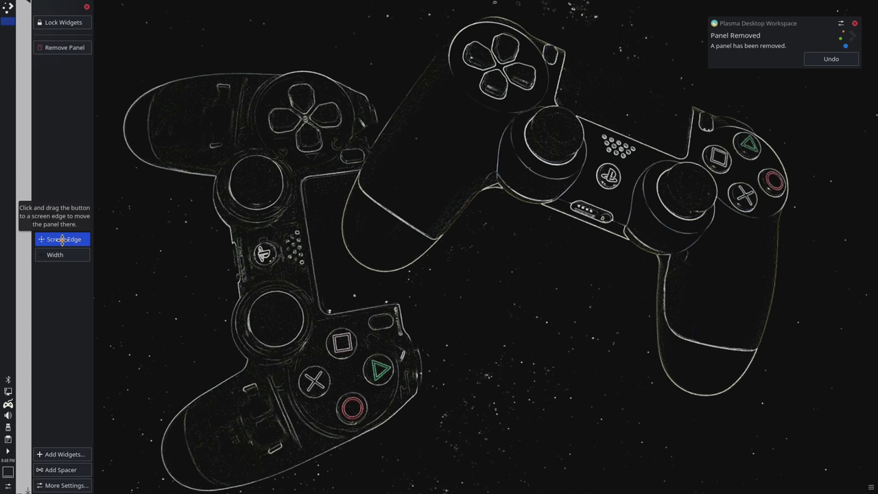
pyautogui.moveTo(63, 240); pyautogui.dragTo(453, 491)
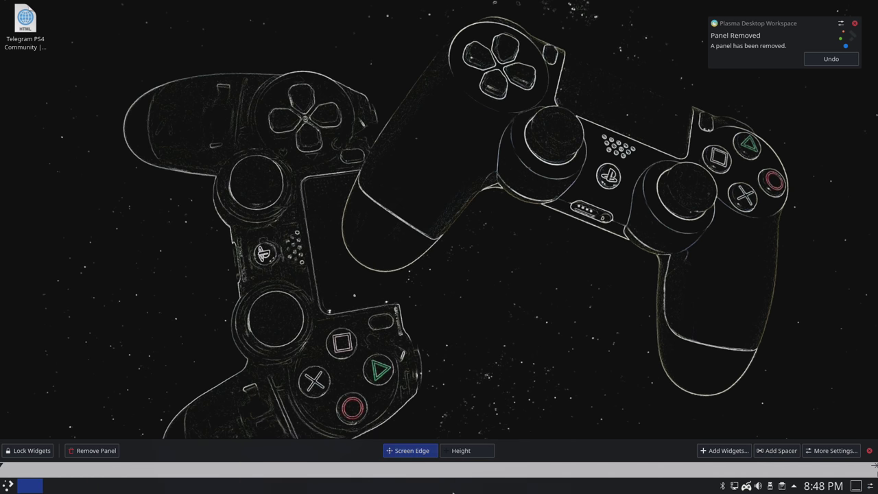
pyautogui.rightClick(453, 492)
pyautogui.click(522, 278)
pyautogui.click(870, 456)
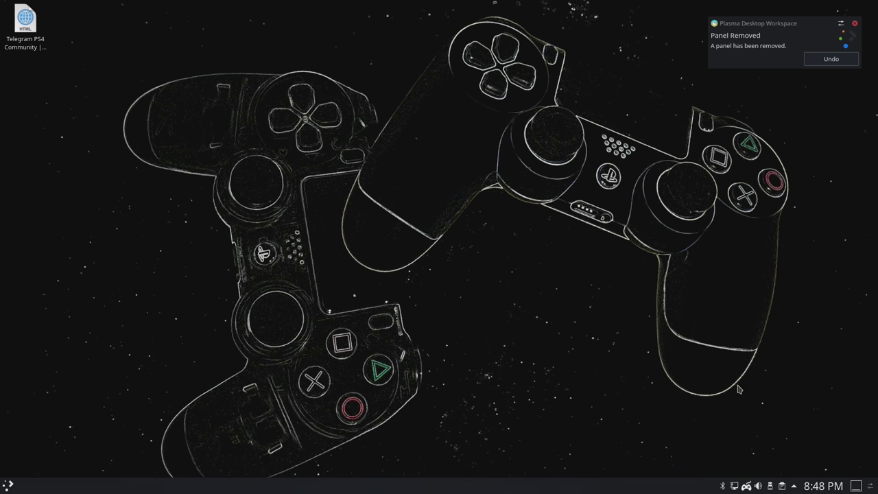
# Check the new panel's launcher, then dismiss the panel-removed notification
pyautogui.click(7, 485)
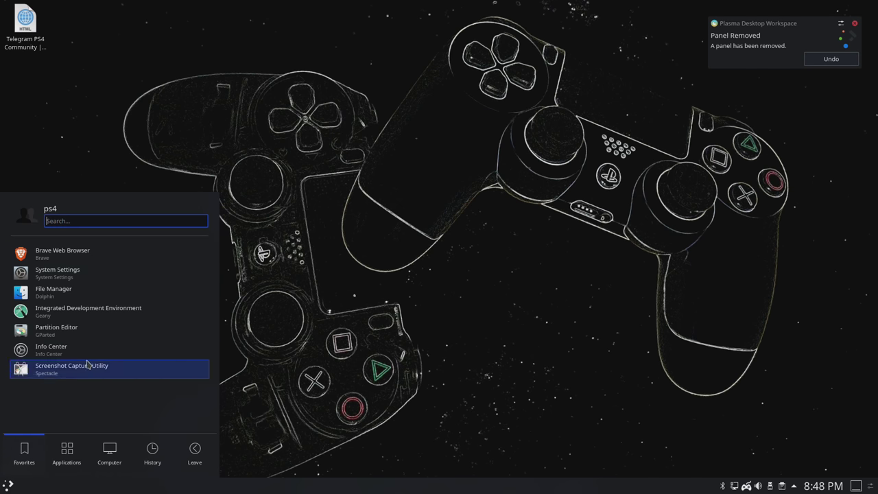
pyautogui.click(553, 294)
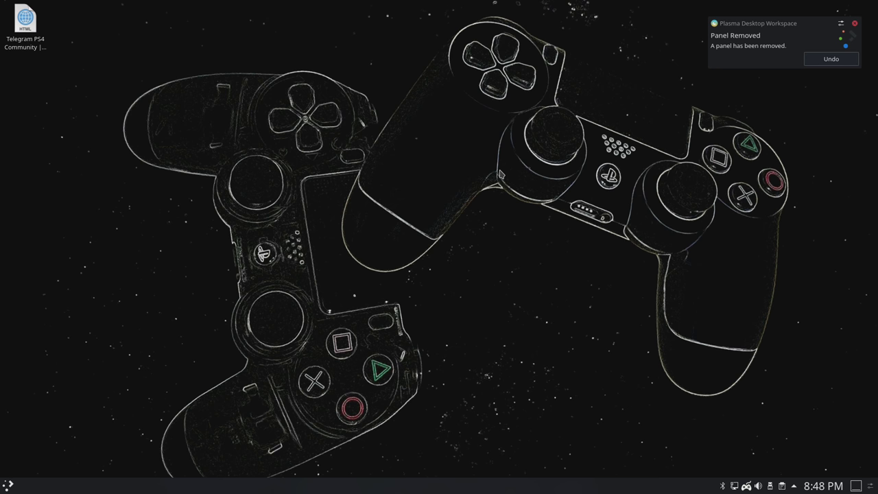
pyautogui.click(854, 23)
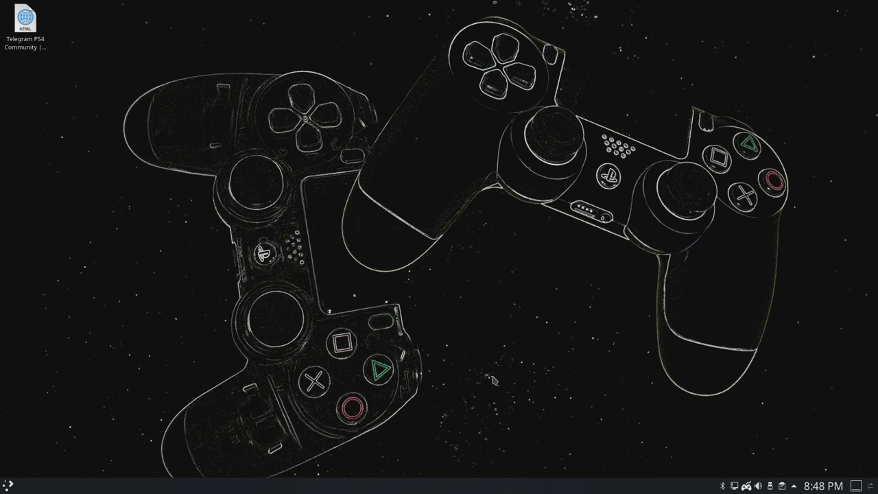
pyautogui.click(734, 487)
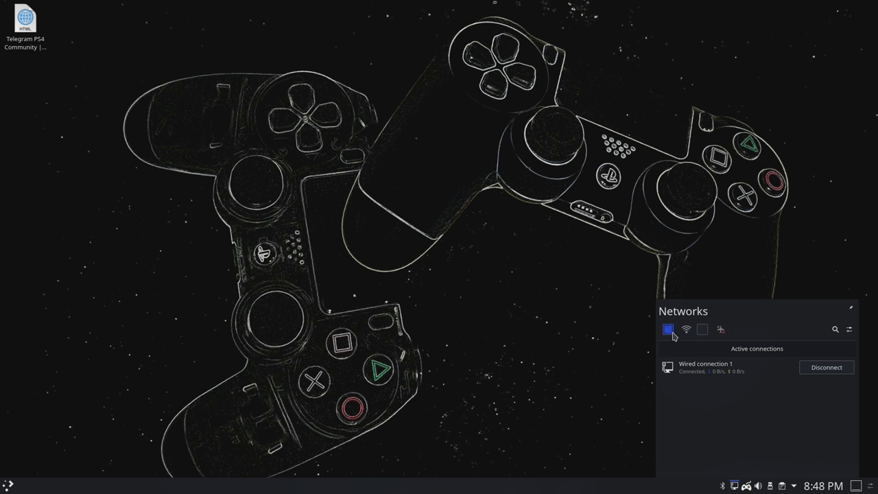
pyautogui.click(669, 331)
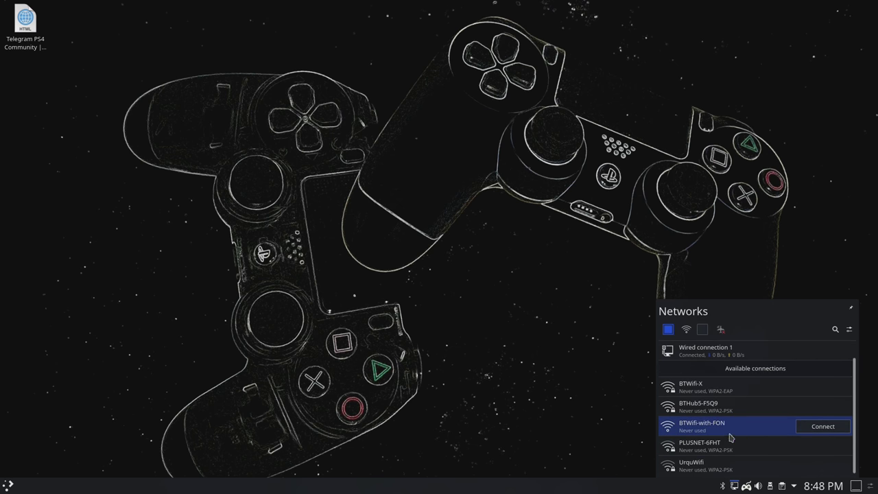
pyautogui.click(669, 330)
pyautogui.click(501, 310)
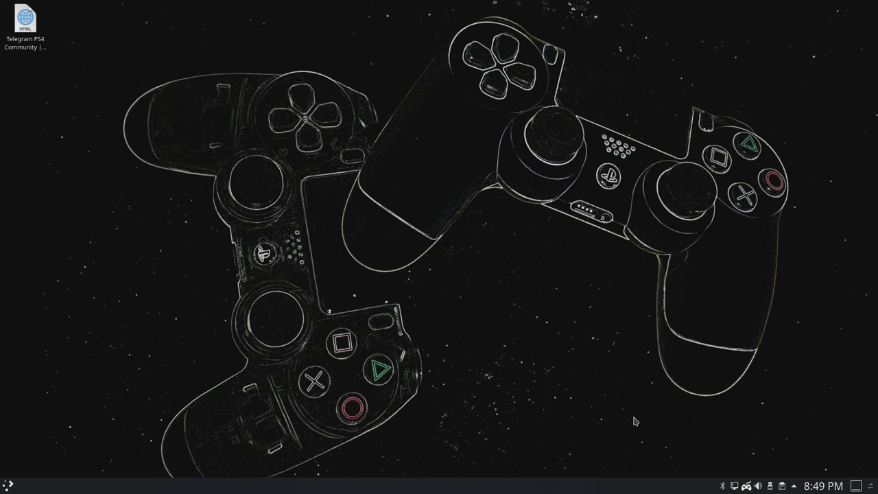
# View antimicroX's unmapped PS4 controller profile, close it, and show the launcher favourites
pyautogui.click(747, 486)
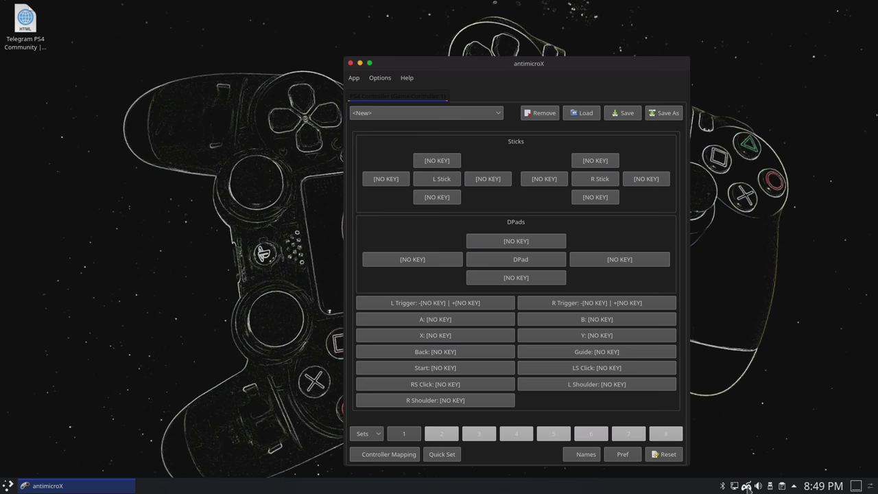
pyautogui.moveTo(498, 71); pyautogui.dragTo(529, 51)
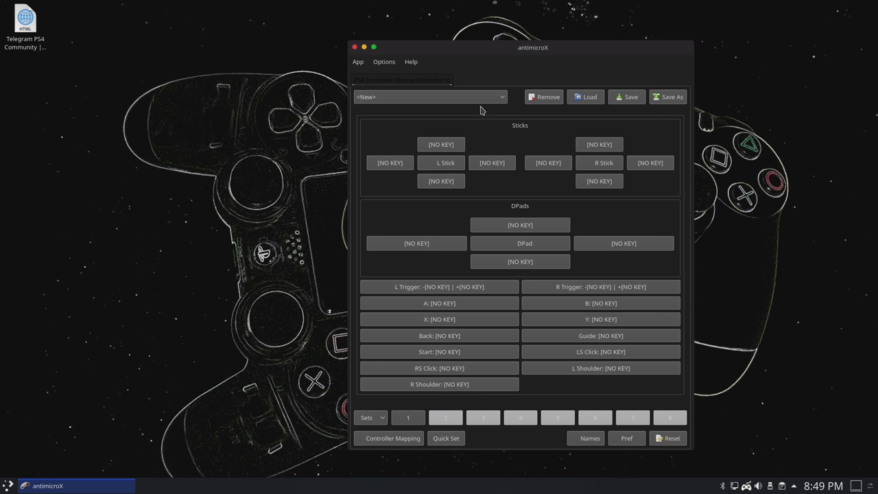
pyautogui.click(355, 48)
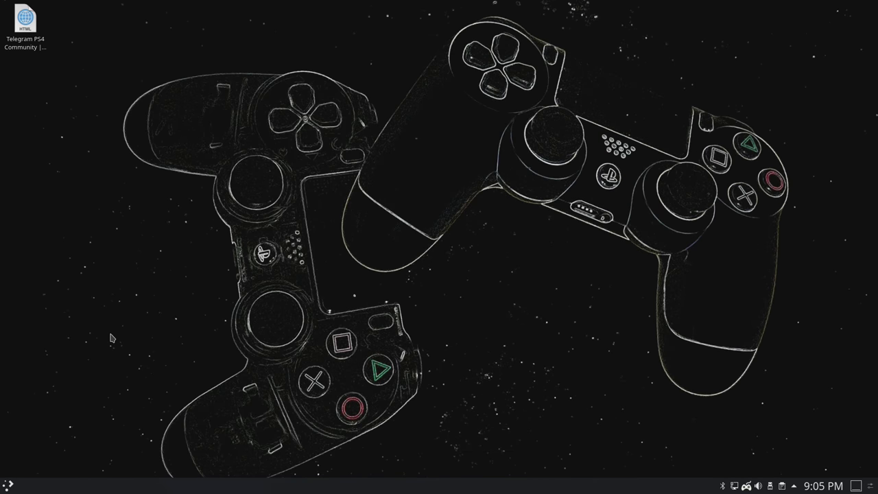
pyautogui.click(8, 484)
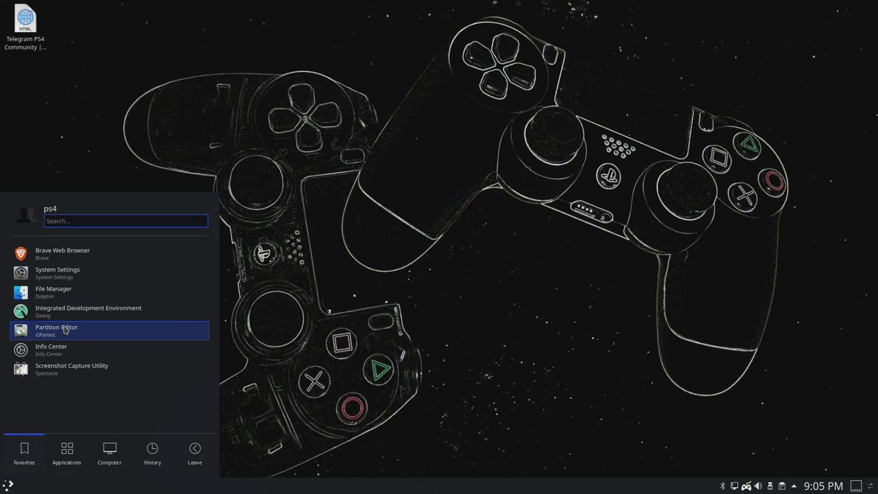
# Launch RetroArch from the Games applications, then quit it back to the desktop
pyautogui.click(75, 466)
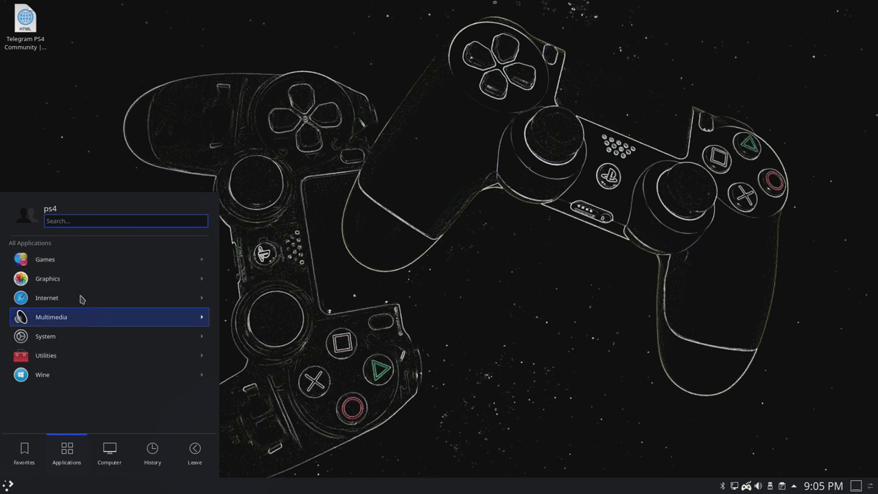
pyautogui.click(74, 260)
pyautogui.scroll(-3, 96, 274)
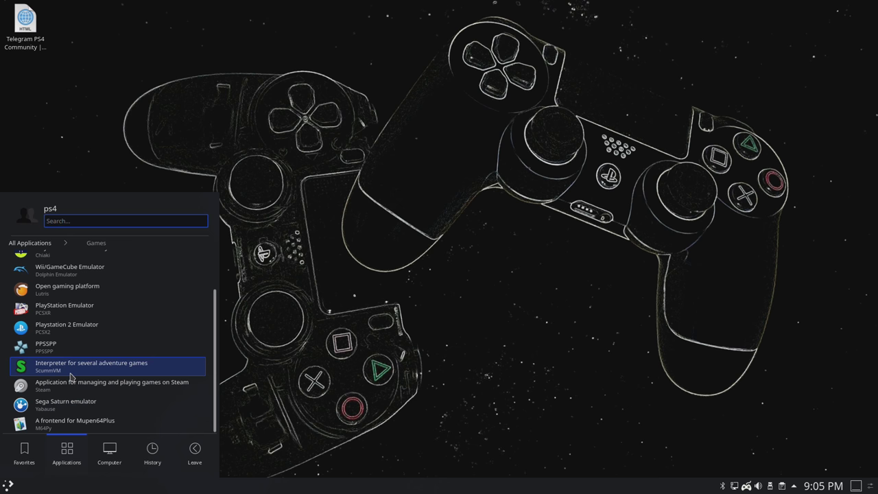
pyautogui.scroll(3, 77, 404)
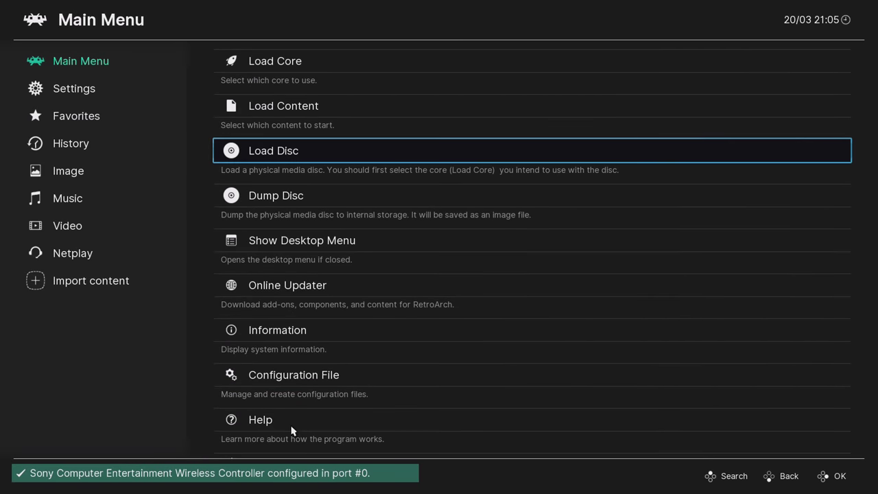
pyautogui.scroll(-8, 290, 420)
pyautogui.click(284, 427)
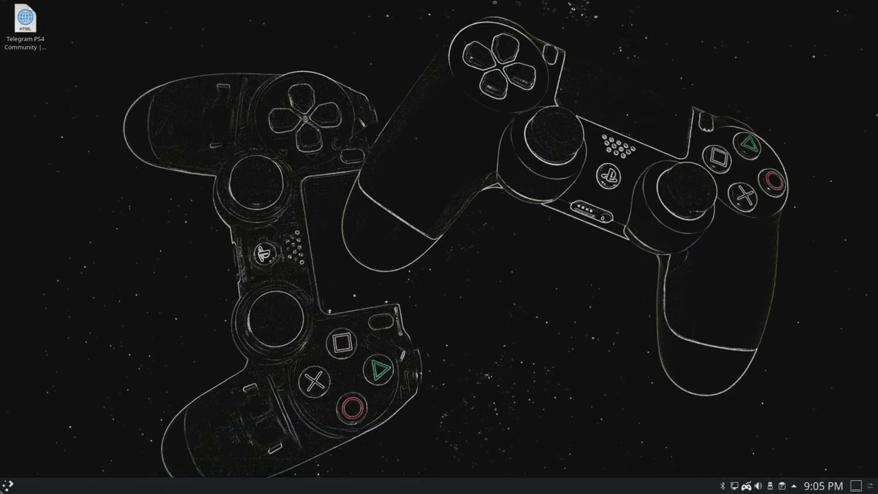
# Reopen the launcher's Games category and scroll through the installed emulators
pyautogui.press('super')
pyautogui.click(68, 450)
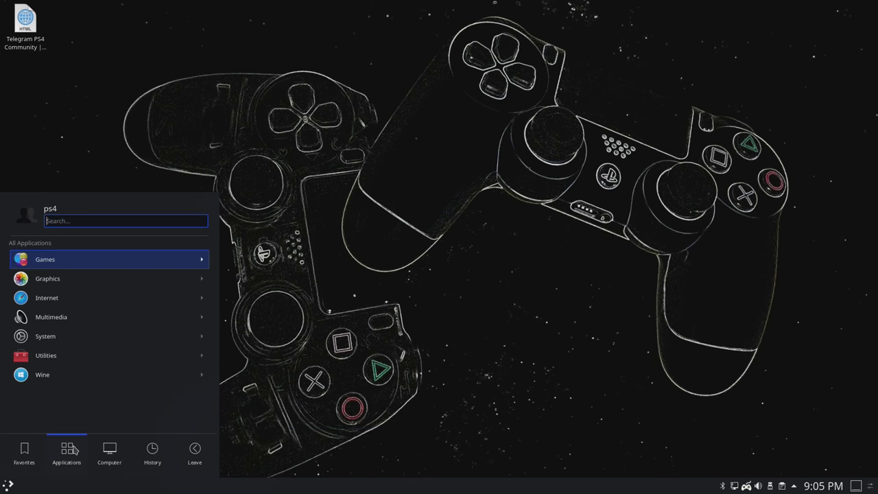
pyautogui.click(69, 260)
pyautogui.scroll(-1, 84, 296)
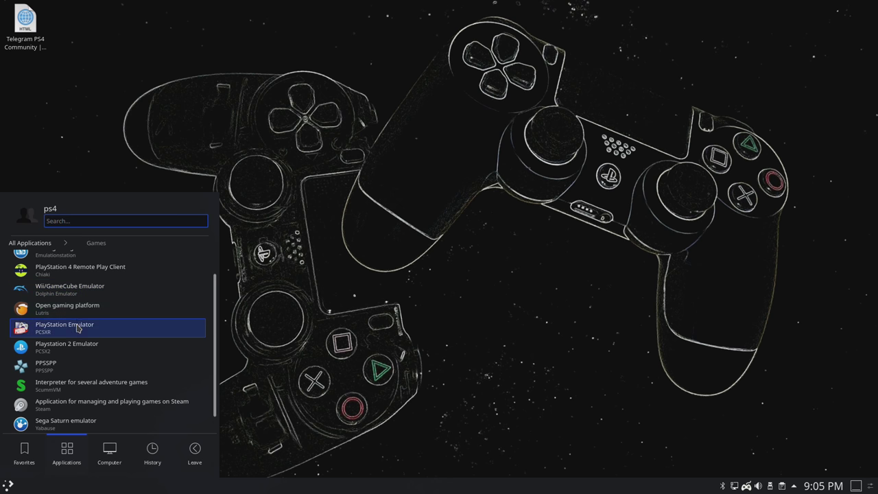
pyautogui.scroll(-1, 77, 328)
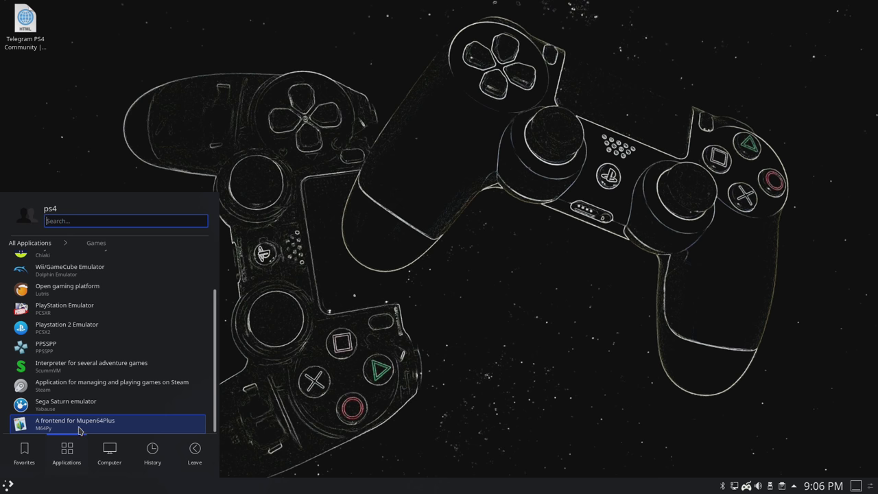
pyautogui.click(44, 245)
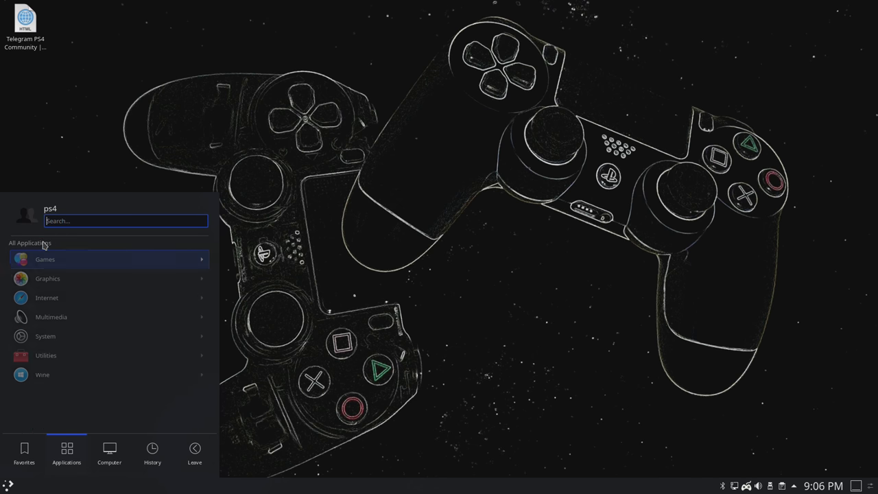
pyautogui.click(50, 278)
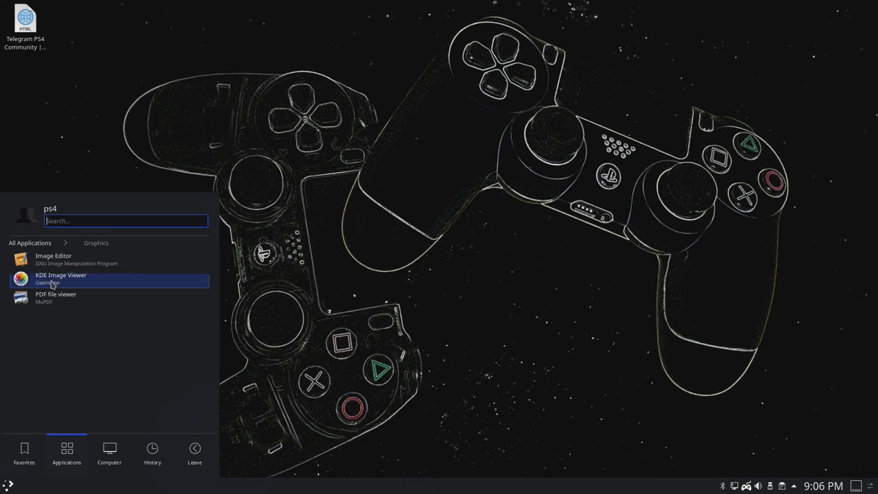
pyautogui.click(39, 245)
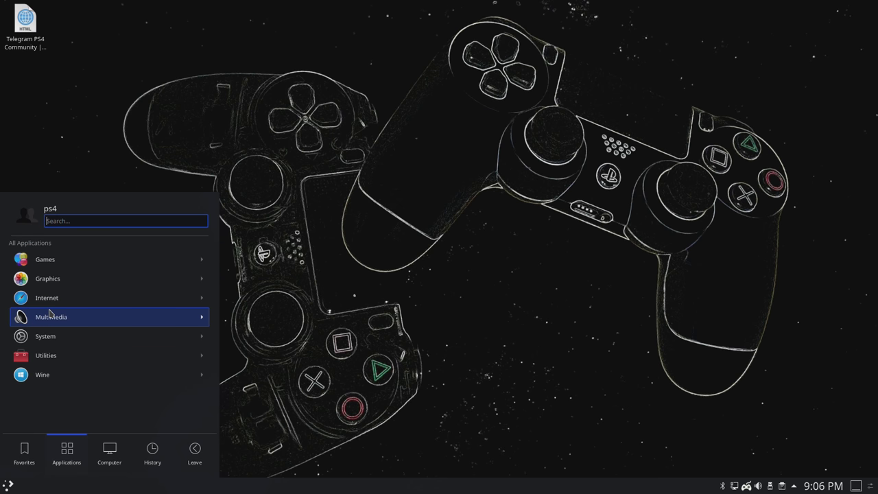
pyautogui.click(60, 301)
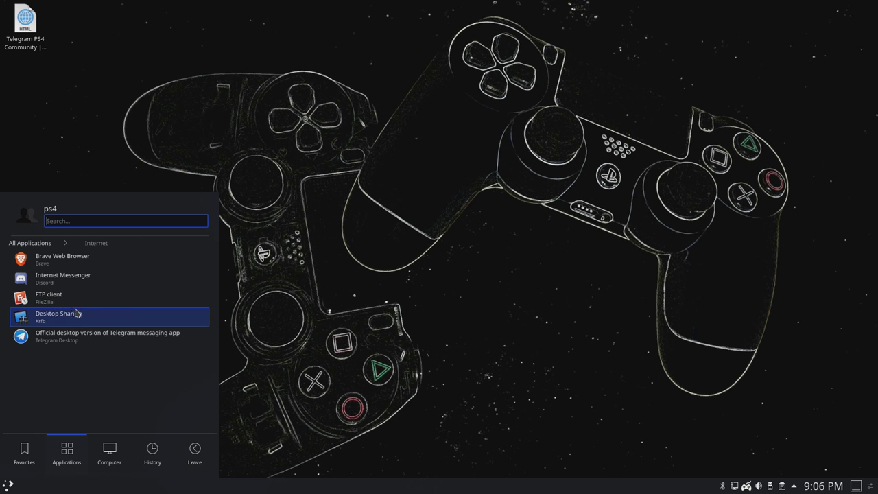
pyautogui.click(34, 244)
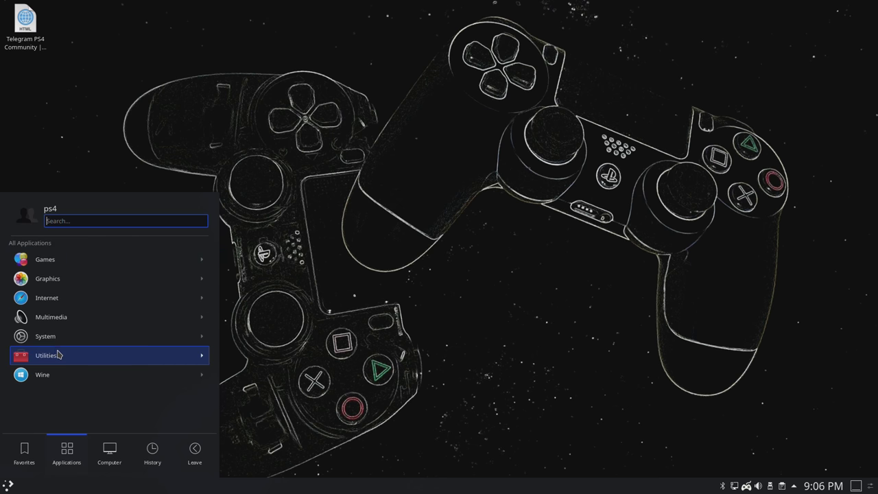
pyautogui.click(72, 320)
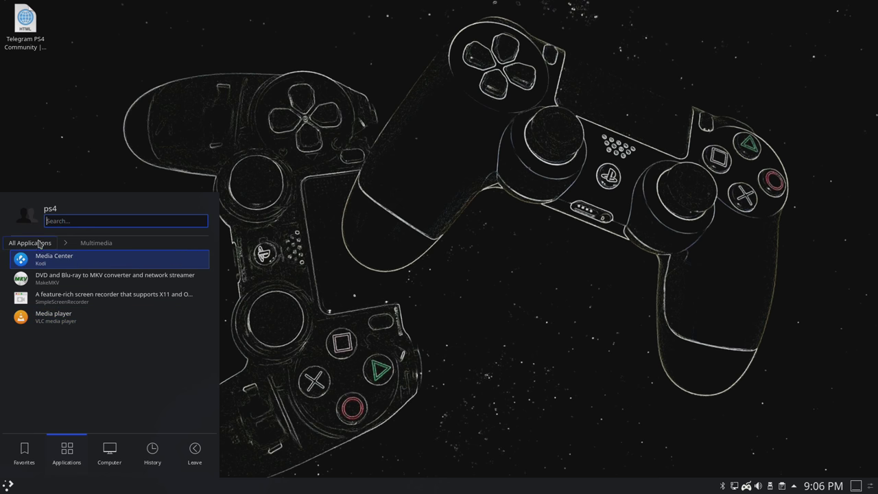
pyautogui.click(30, 243)
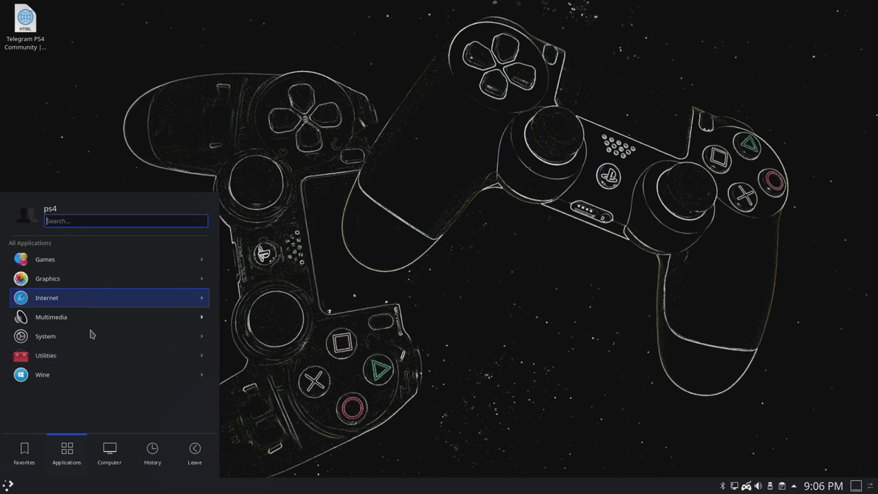
pyautogui.click(61, 336)
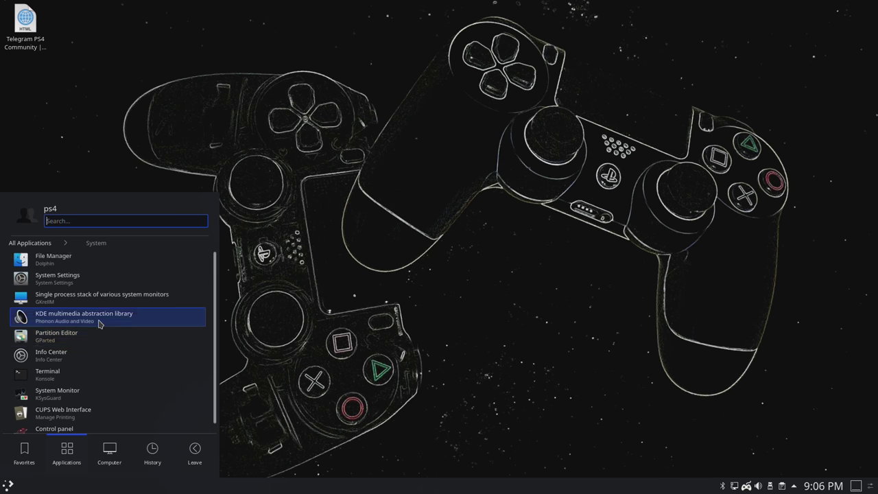
pyautogui.scroll(1, 62, 288)
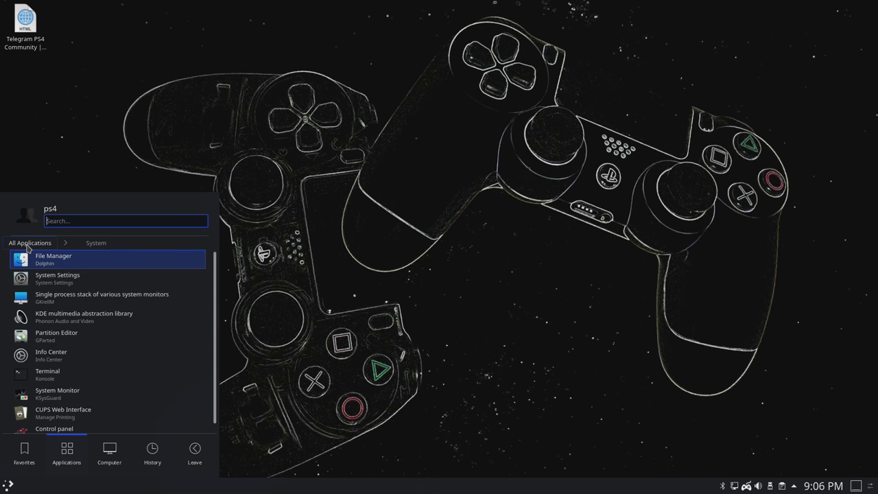
pyautogui.click(29, 242)
pyautogui.click(55, 357)
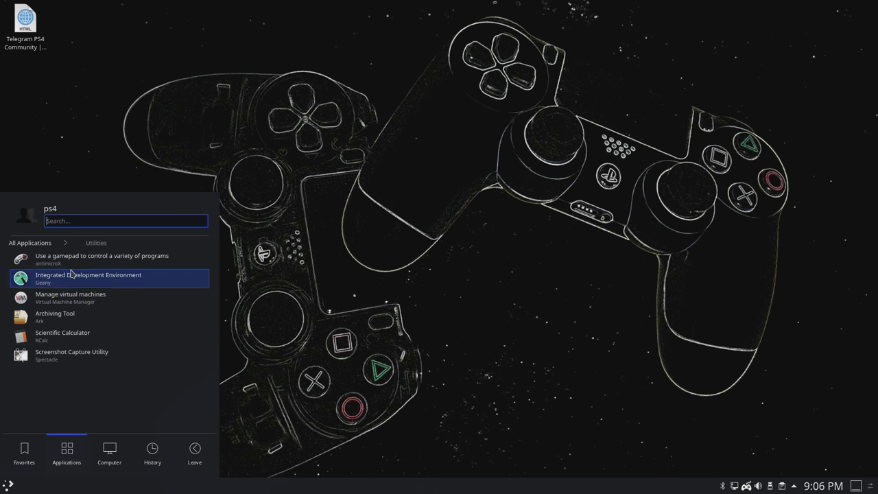
pyautogui.click(31, 243)
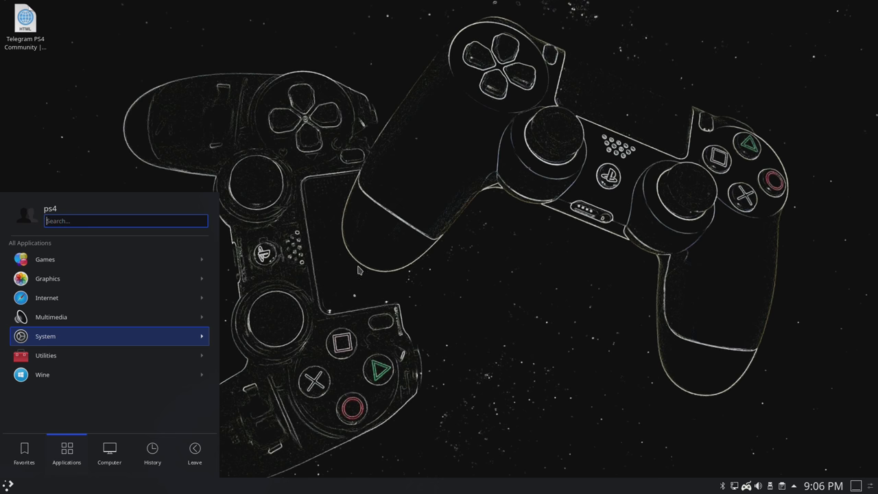
pyautogui.click(367, 204)
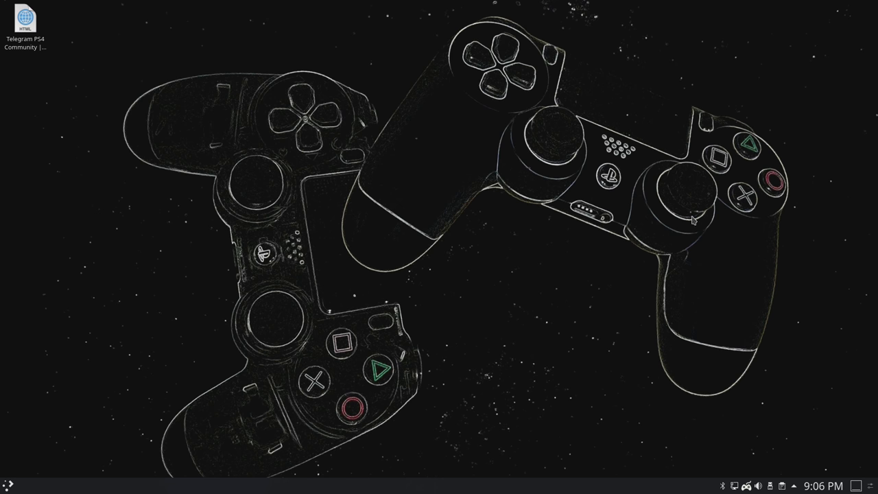
# Launch the Wii/GameCube Emulator (Dolphin) from Games and move its window to the centre
pyautogui.click(9, 486)
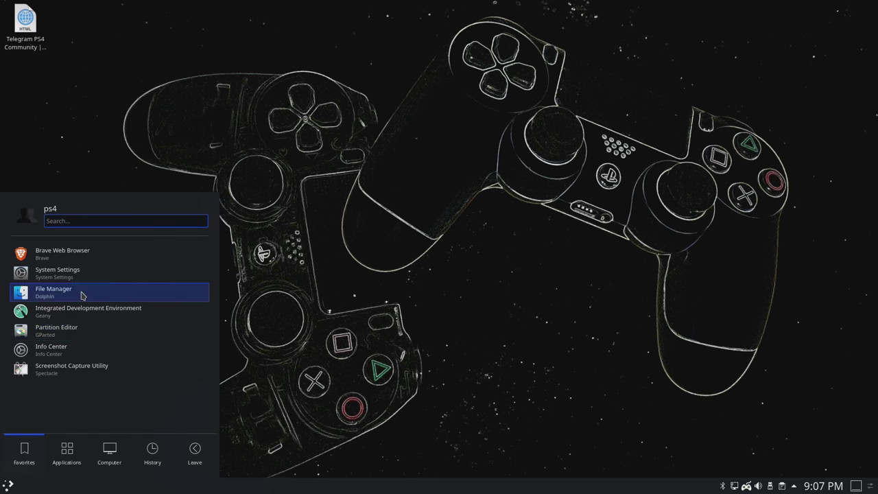
pyautogui.click(60, 472)
pyautogui.click(71, 262)
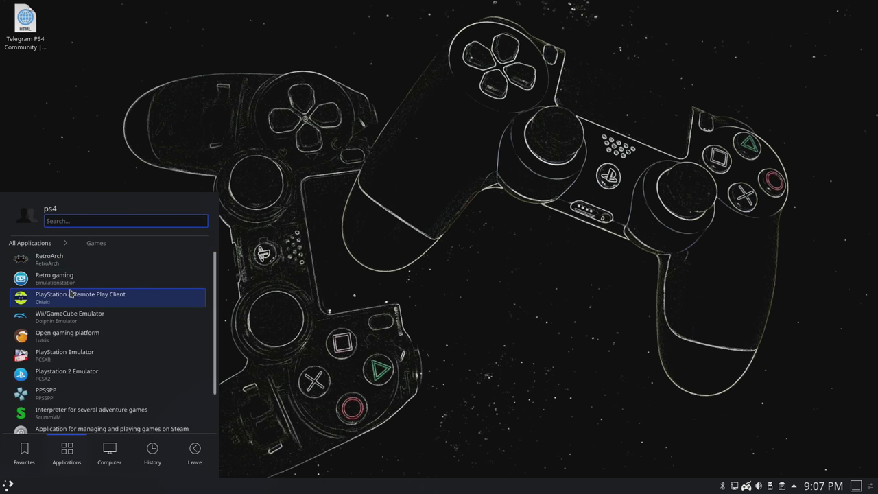
pyautogui.click(68, 315)
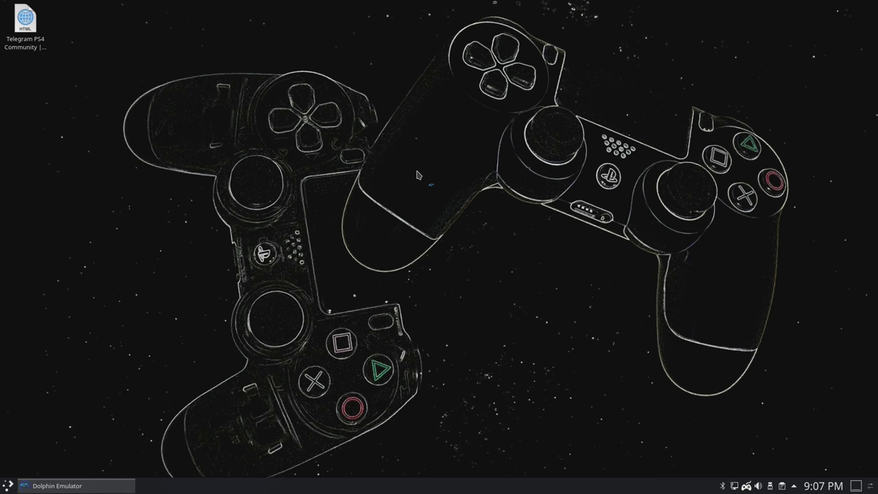
pyautogui.moveTo(280, 152); pyautogui.dragTo(393, 141)
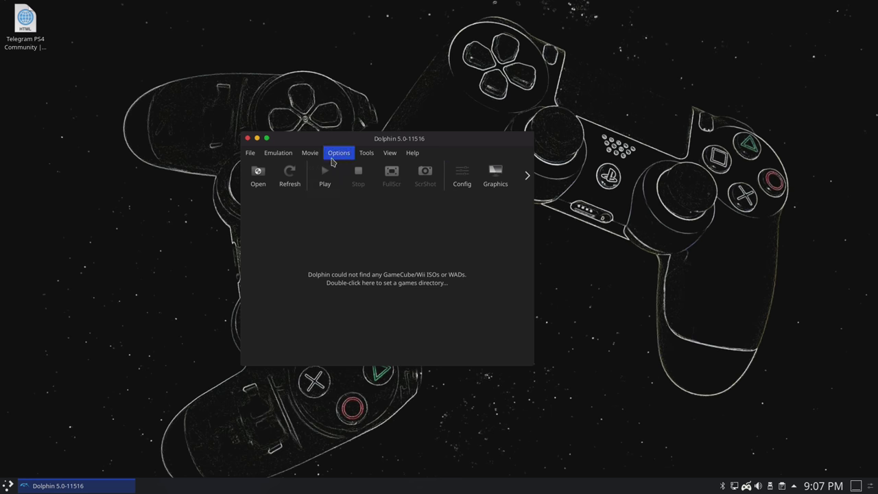
# Set the Port 1 GameCube controller's input device to the Sony controller, then close the settings
pyautogui.click(334, 158)
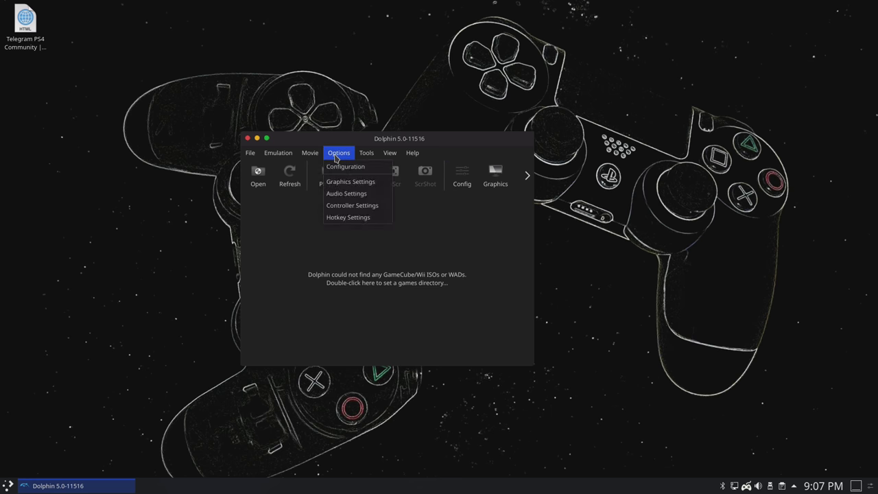
pyautogui.click(351, 207)
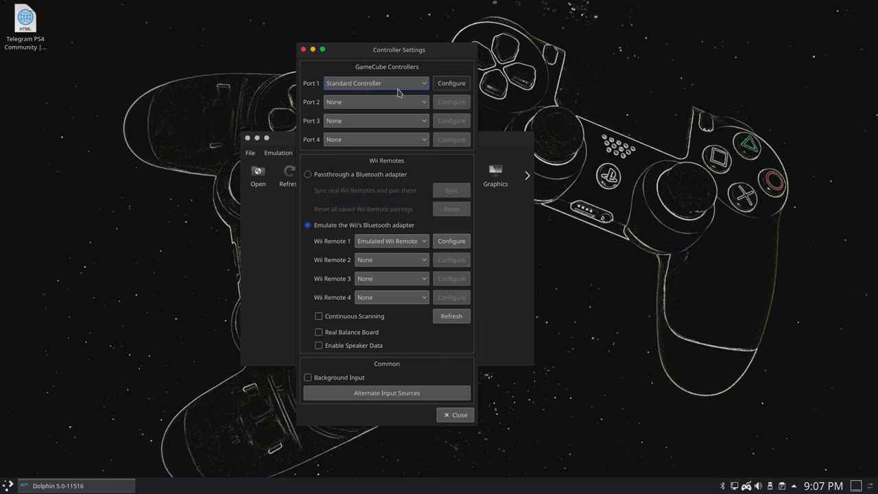
pyautogui.click(451, 83)
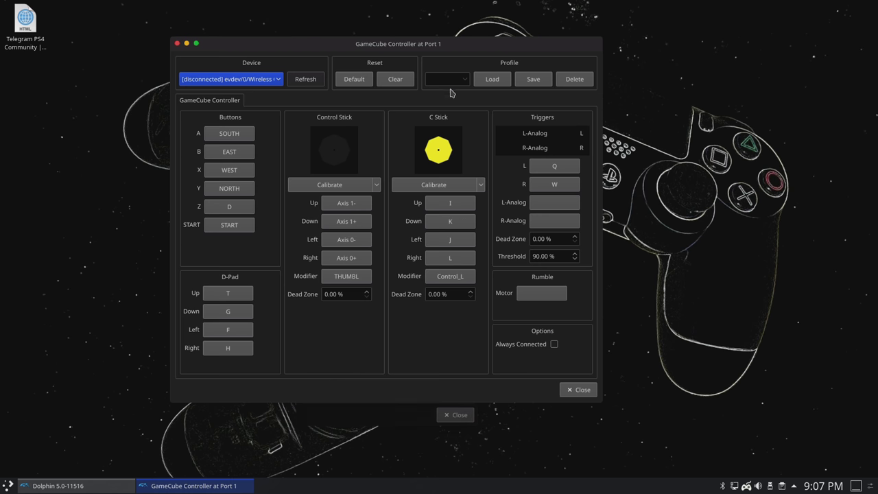
pyautogui.click(248, 80)
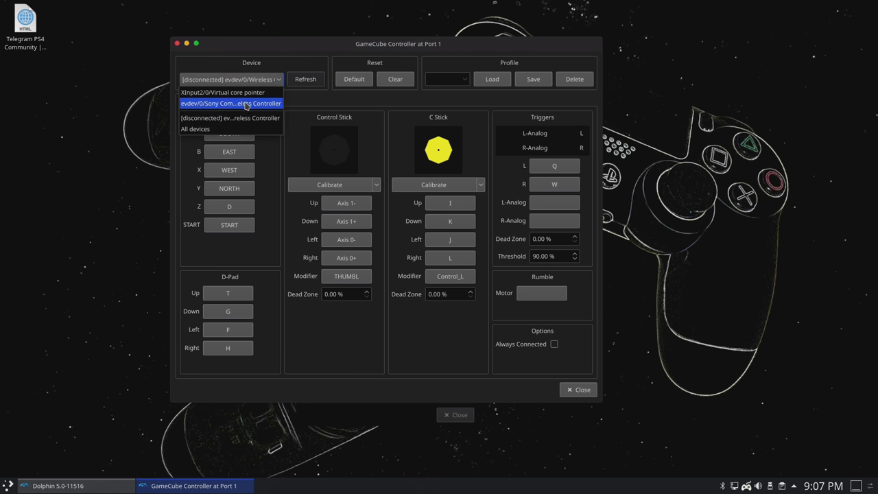
pyautogui.click(235, 104)
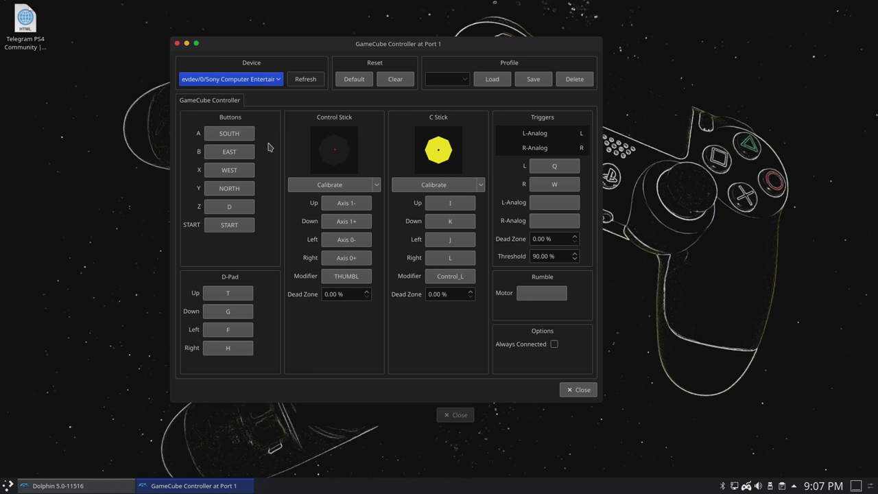
pyautogui.click(242, 140)
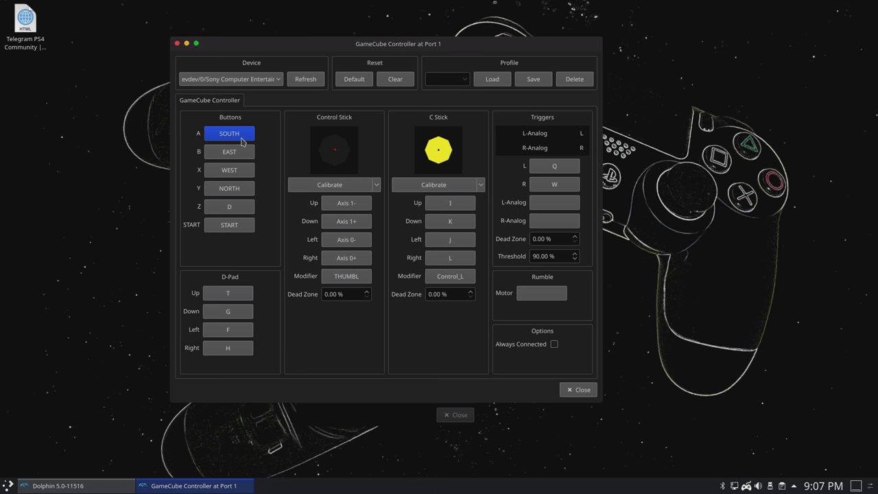
pyautogui.press('Escape')
pyautogui.click(303, 50)
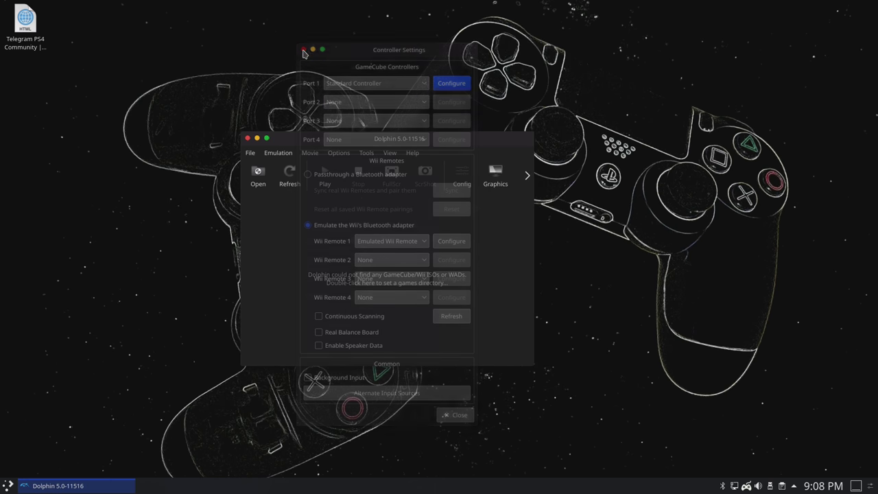
pyautogui.click(495, 177)
pyautogui.click(414, 103)
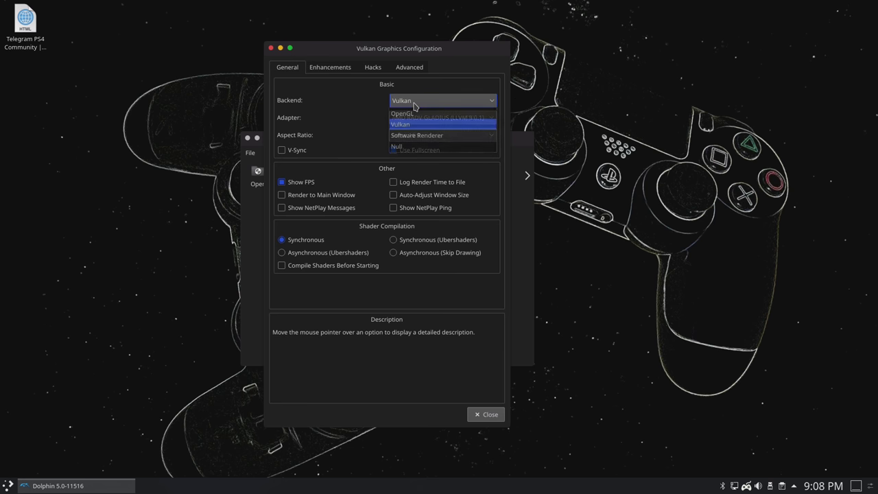
pyautogui.click(423, 118)
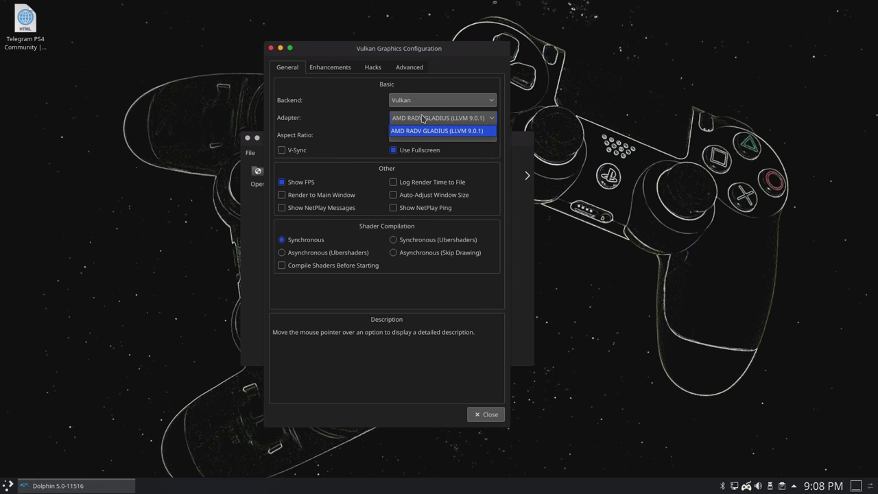
pyautogui.click(422, 118)
pyautogui.click(425, 102)
pyautogui.click(420, 114)
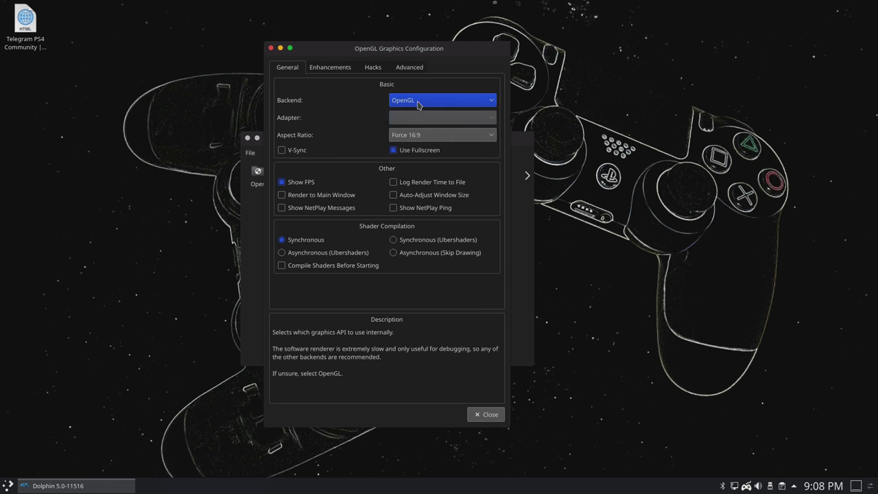
pyautogui.click(419, 103)
pyautogui.click(418, 115)
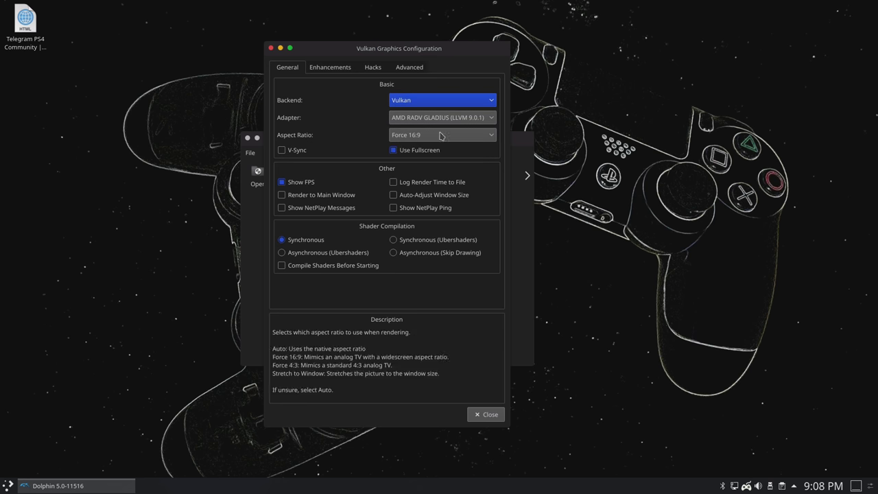
pyautogui.click(333, 68)
pyautogui.click(389, 102)
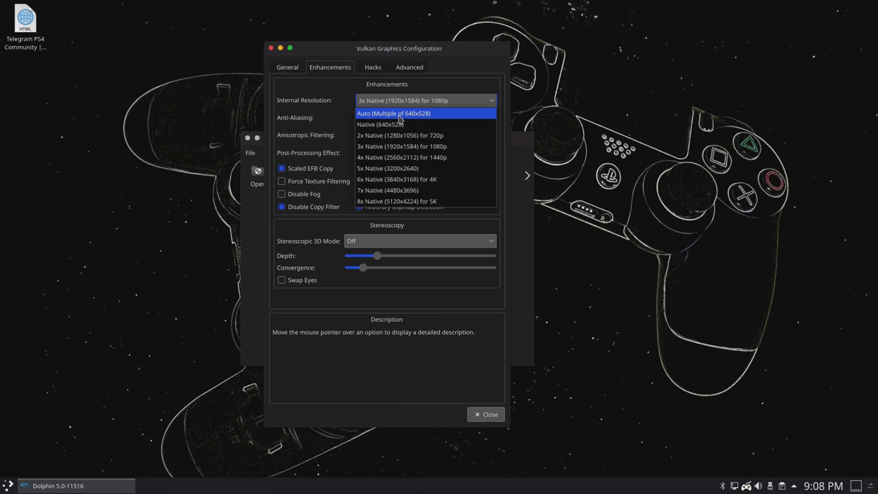
pyautogui.click(338, 95)
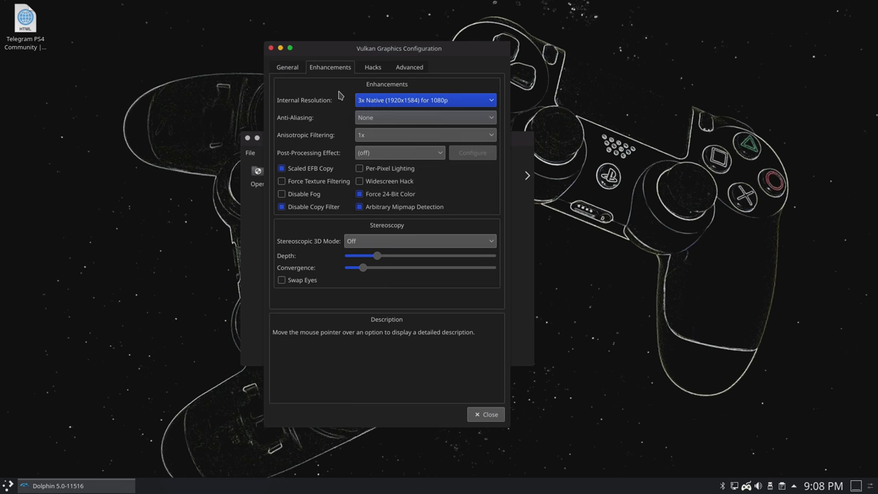
pyautogui.click(272, 48)
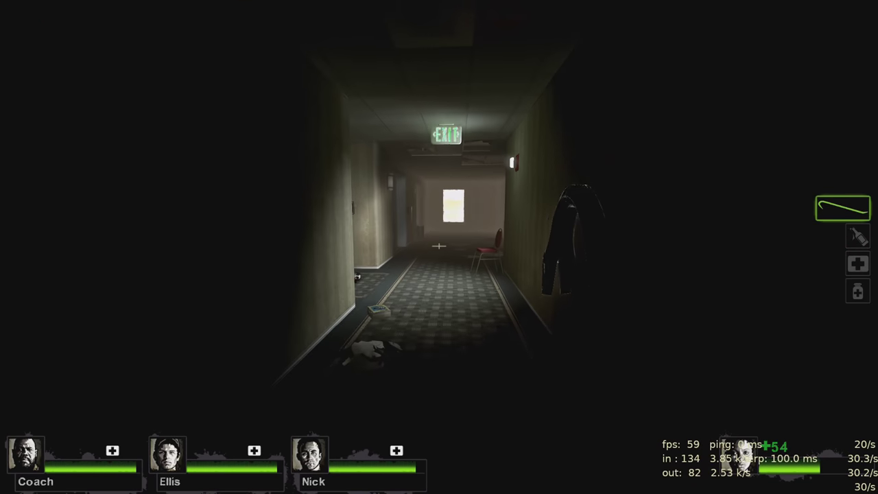
# Walk down the hotel corridors past the burning section into the dark housekeeping room
pyautogui.press('w')
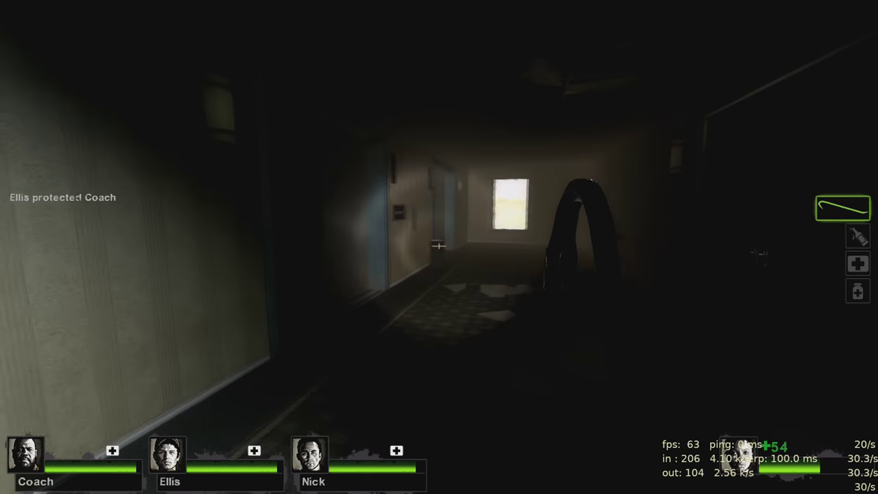
pyautogui.press('w')
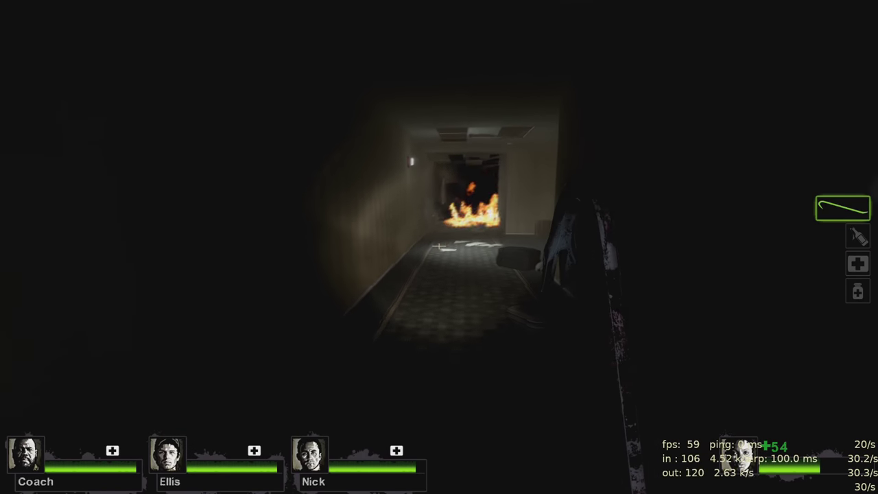
pyautogui.press('w')
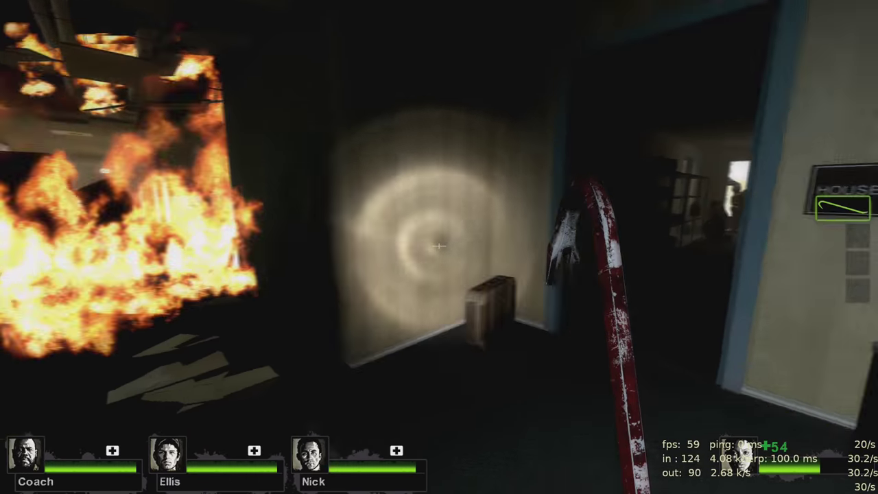
pyautogui.press('w')
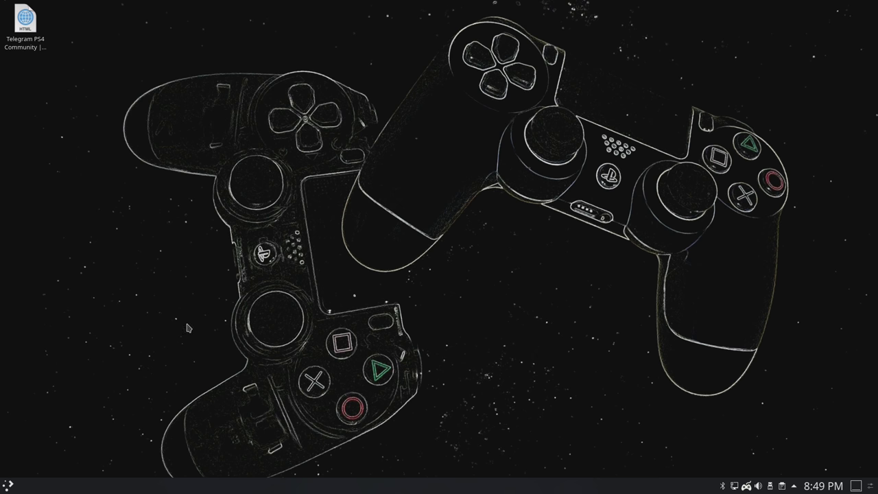
# Launch GParted from a 'gparted' launcher search and authenticate with the root password
pyautogui.click(9, 485)
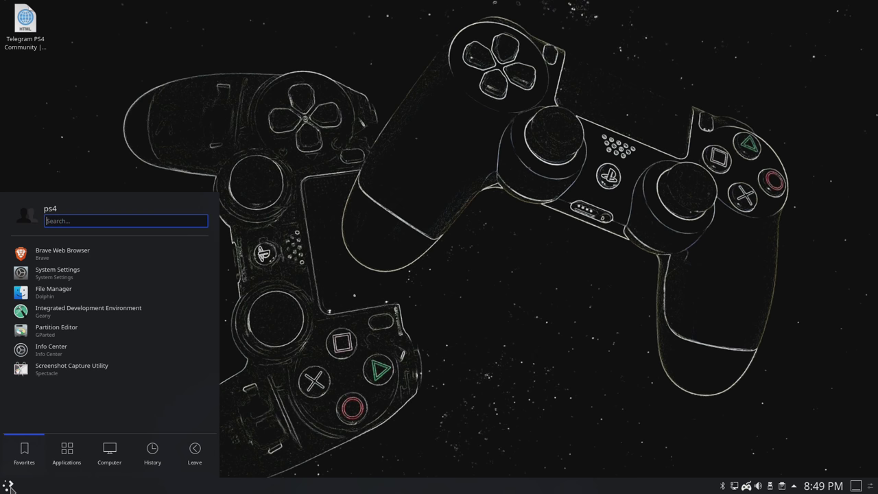
pyautogui.write('gparted')
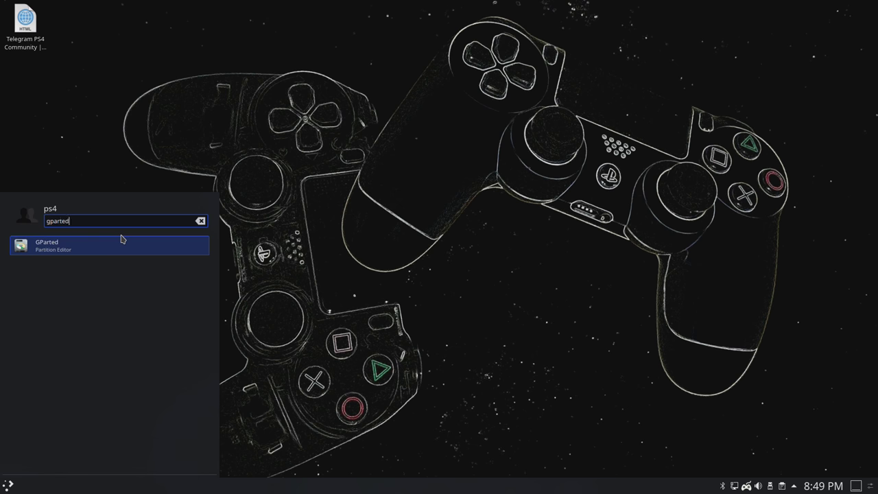
pyautogui.click(80, 247)
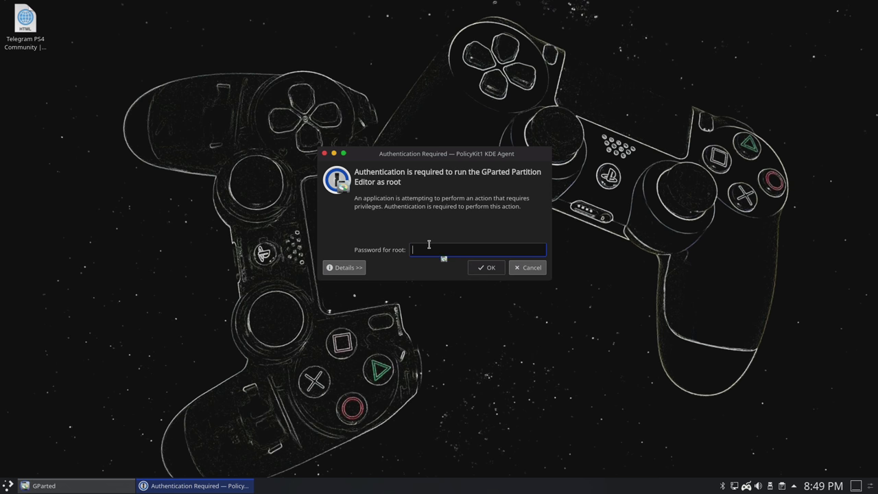
pyautogui.write('***')
pyautogui.press('Return')
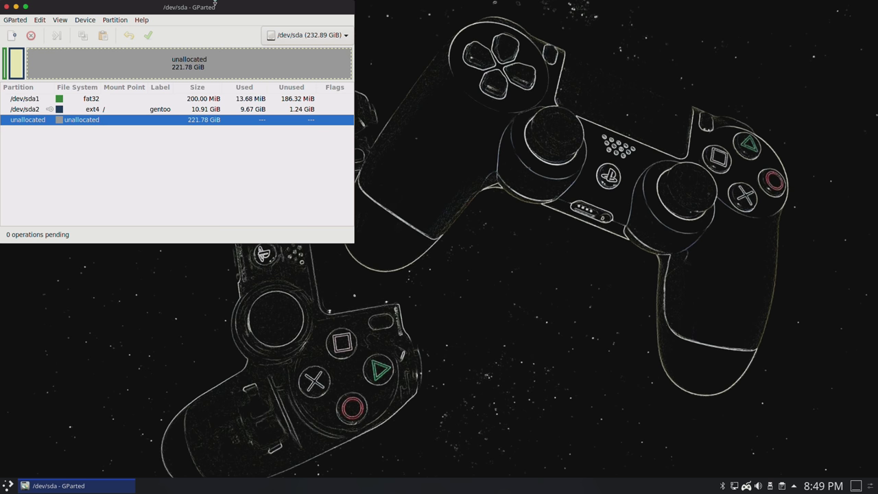
# Centre the GParted window and select the /dev/sda2 partition
pyautogui.moveTo(215, 6); pyautogui.dragTo(427, 85)
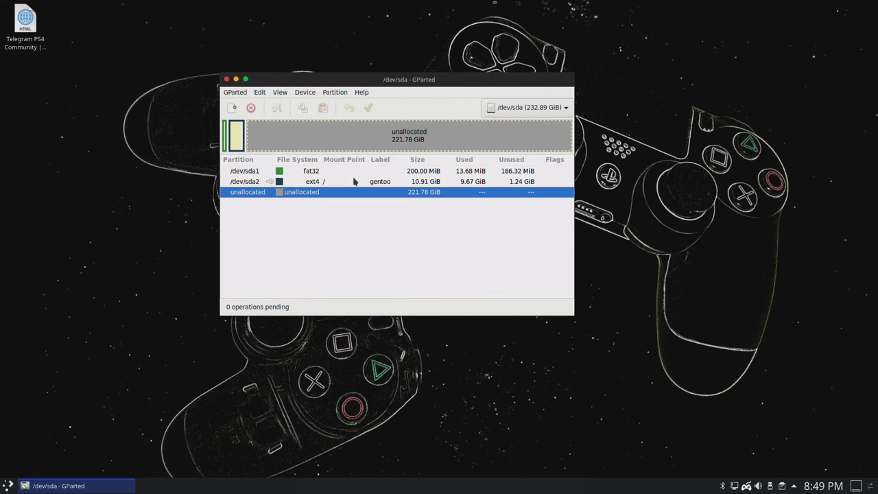
pyautogui.click(323, 181)
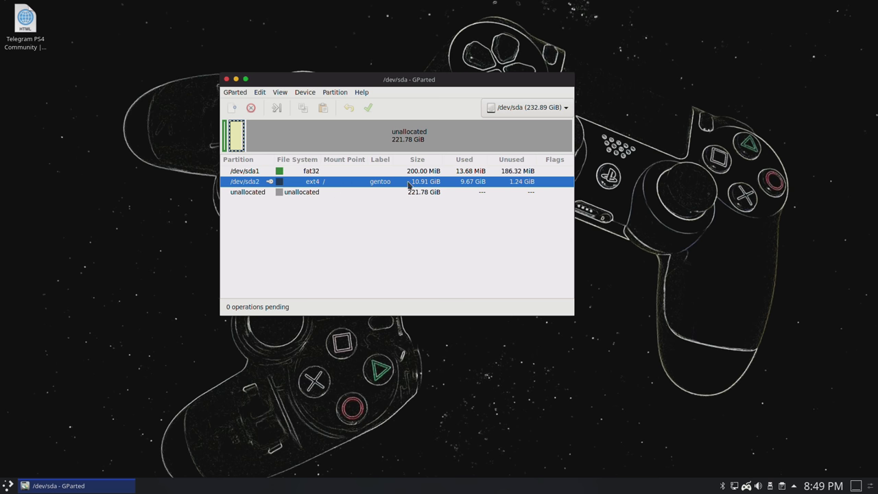
pyautogui.click(325, 195)
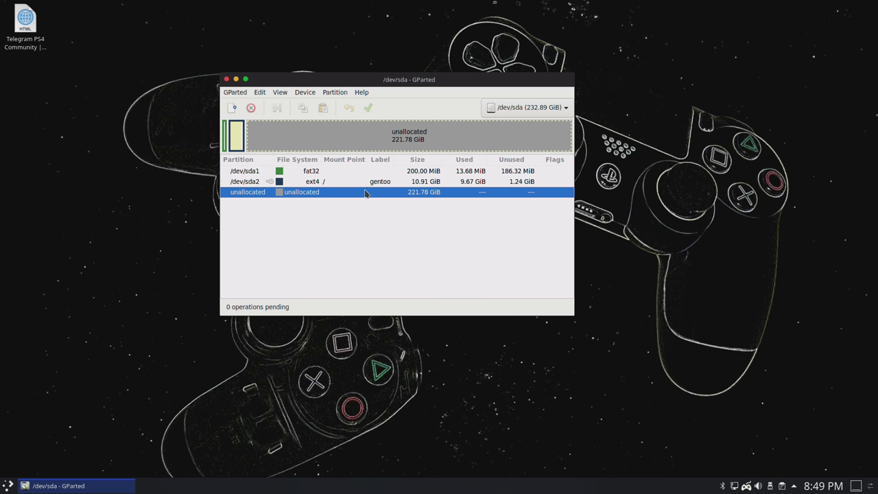
pyautogui.click(343, 183)
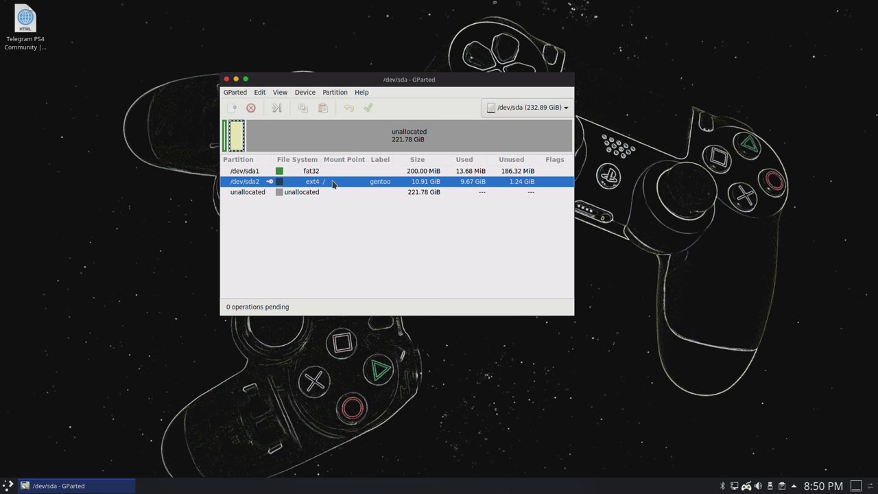
pyautogui.click(336, 193)
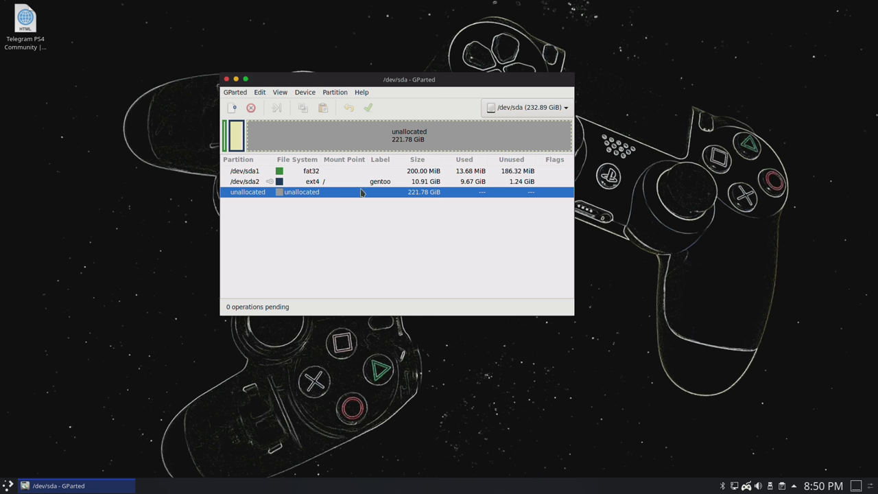
pyautogui.click(320, 183)
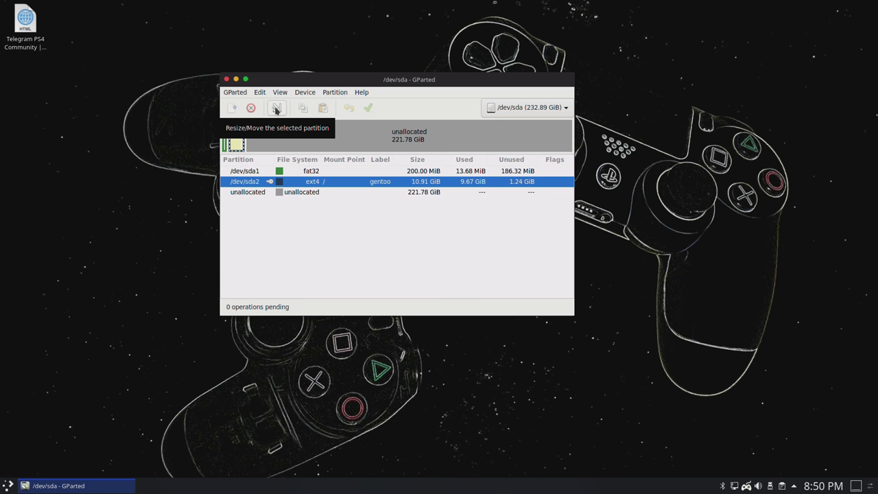
# Resize /dev/sda2 across all unallocated space to 232.69 GiB and apply the operation
pyautogui.click(276, 109)
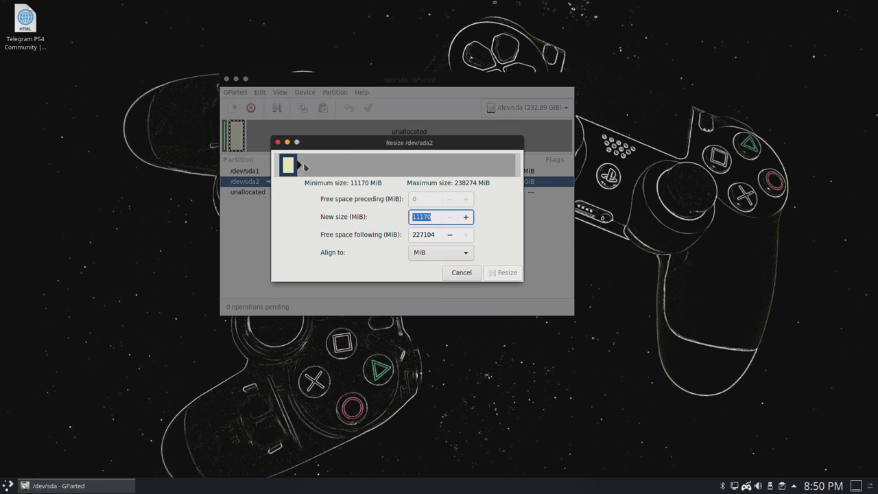
pyautogui.moveTo(298, 166); pyautogui.dragTo(527, 174)
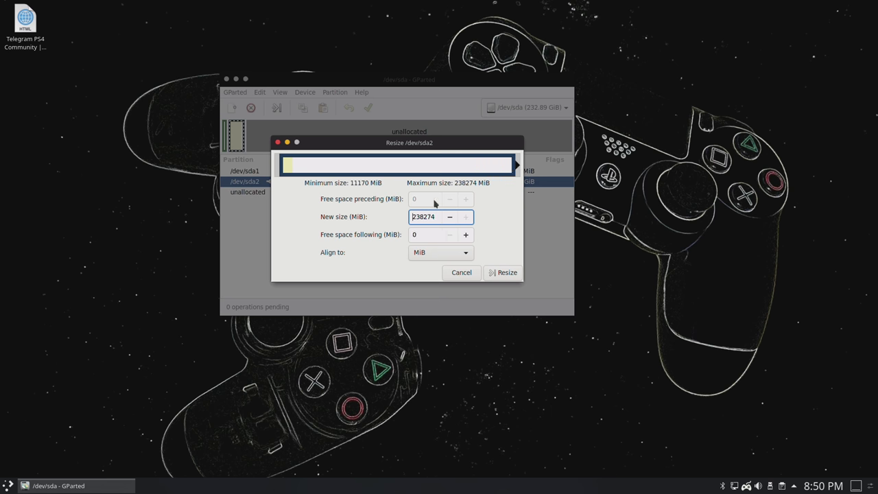
pyautogui.click(506, 273)
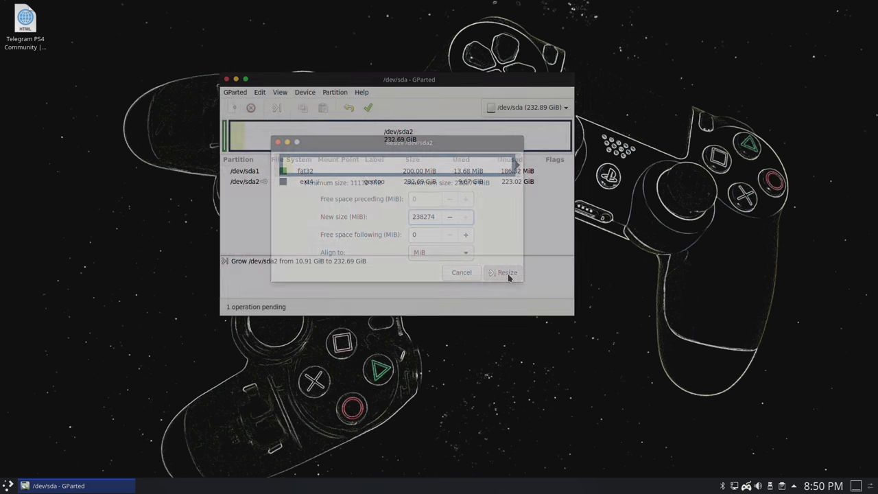
pyautogui.click(369, 108)
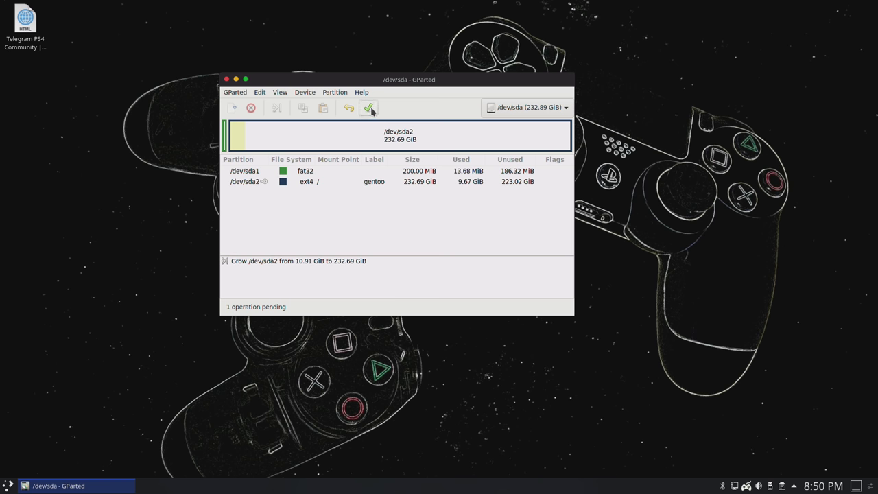
pyautogui.click(445, 244)
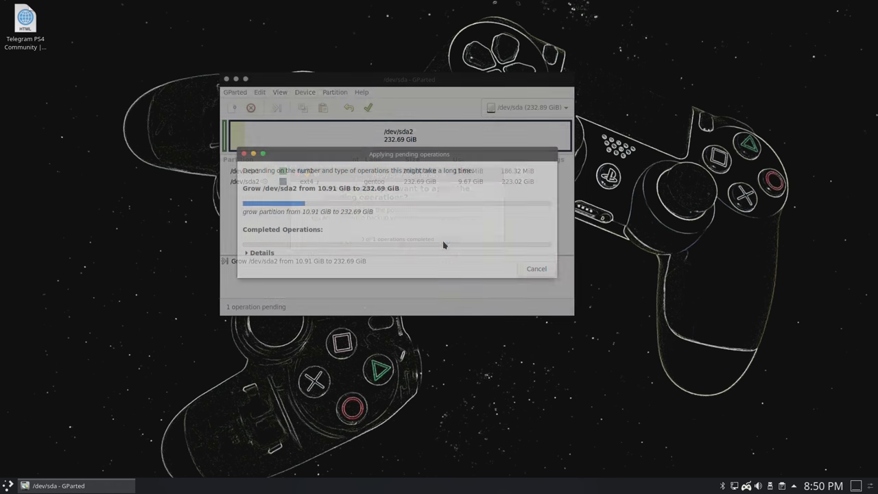
pyautogui.click(540, 269)
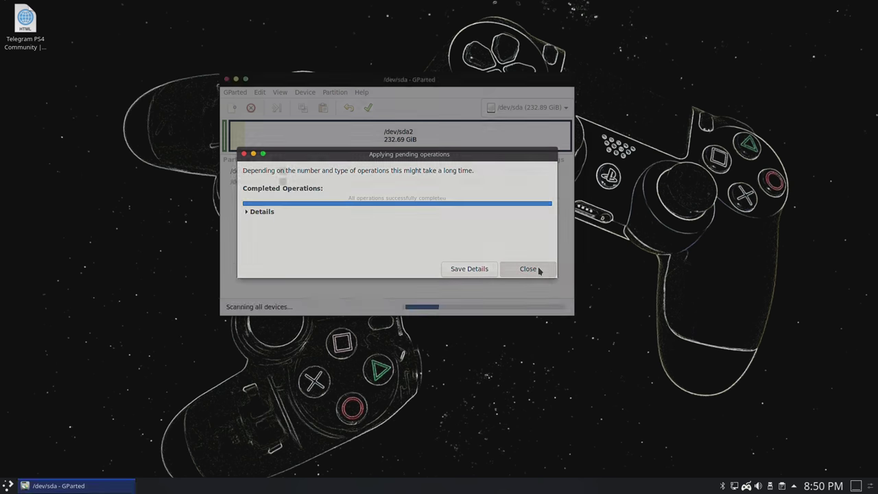
pyautogui.click(403, 183)
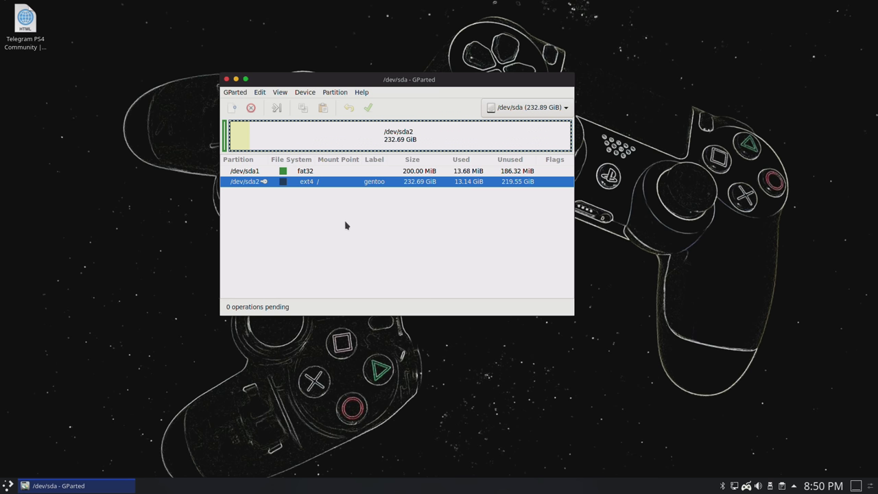
# Close GParted, launch Konsole via a 'termin' search, centre it and enlarge its text
pyautogui.click(227, 80)
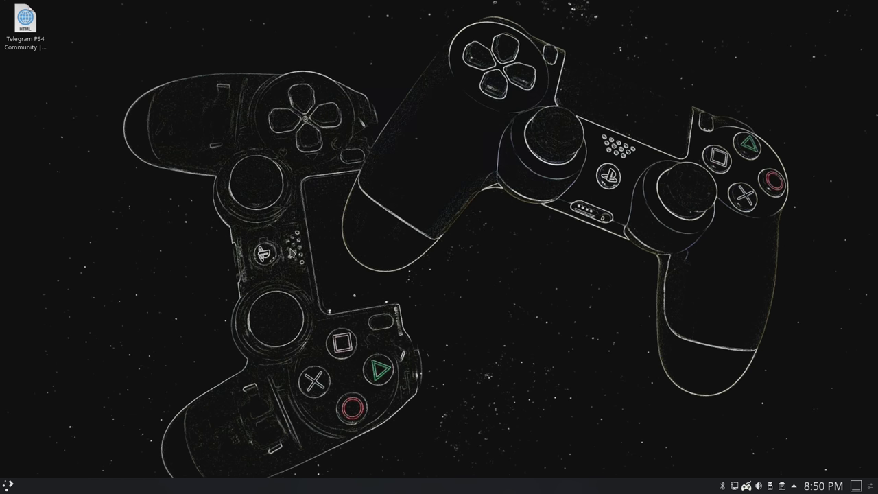
pyautogui.click(10, 485)
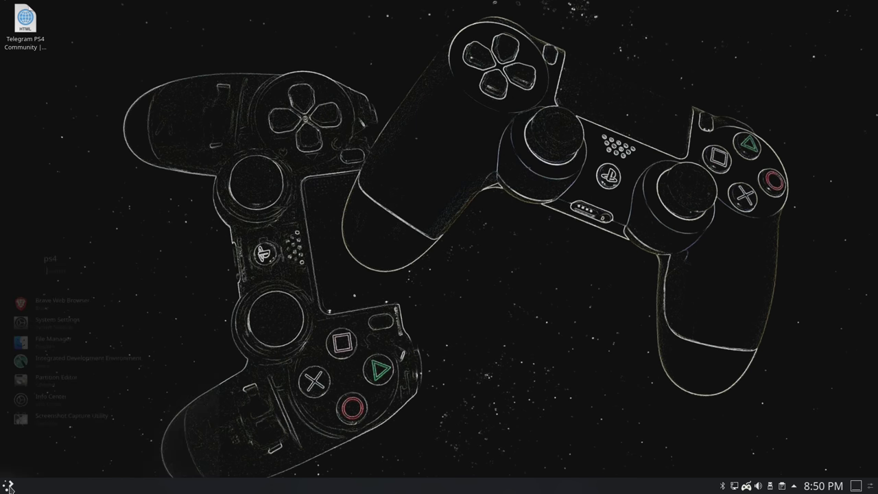
pyautogui.write('termin')
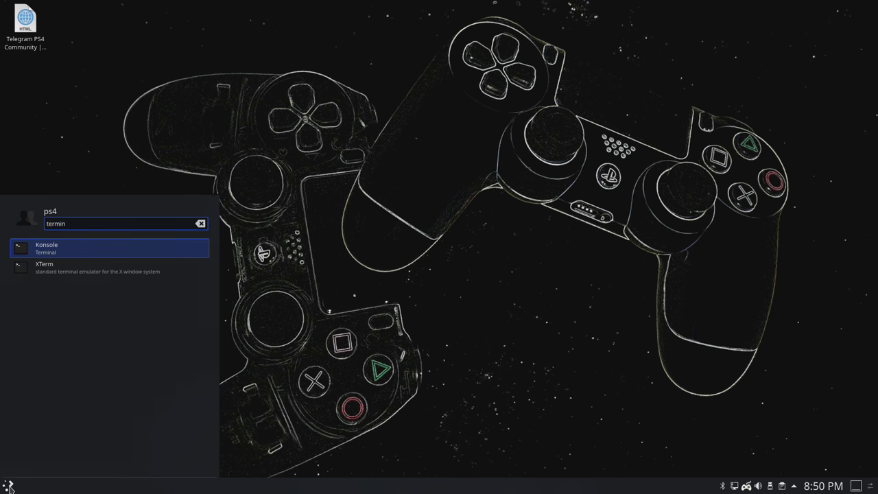
pyautogui.press('Return')
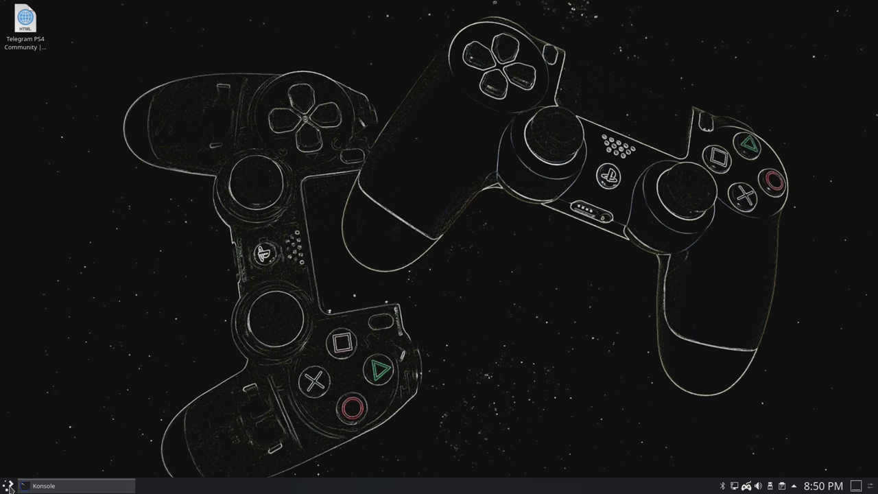
pyautogui.moveTo(239, 9); pyautogui.dragTo(418, 98)
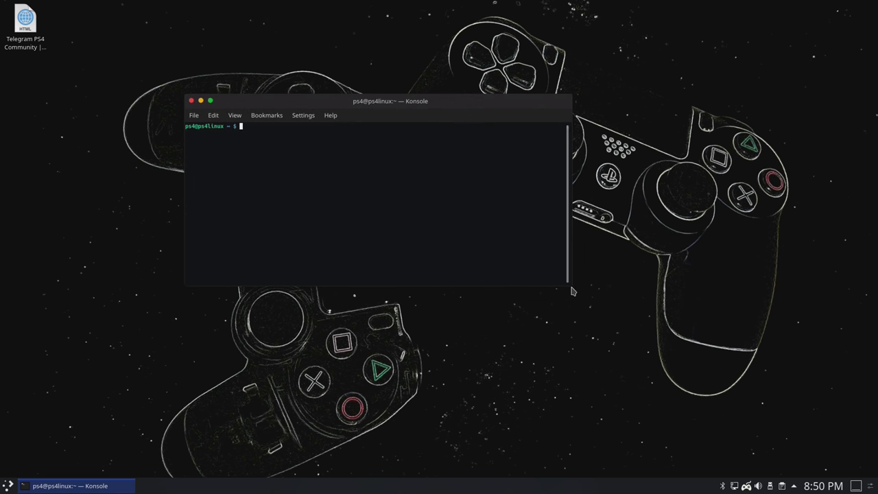
pyautogui.moveTo(379, 101); pyautogui.dragTo(426, 118)
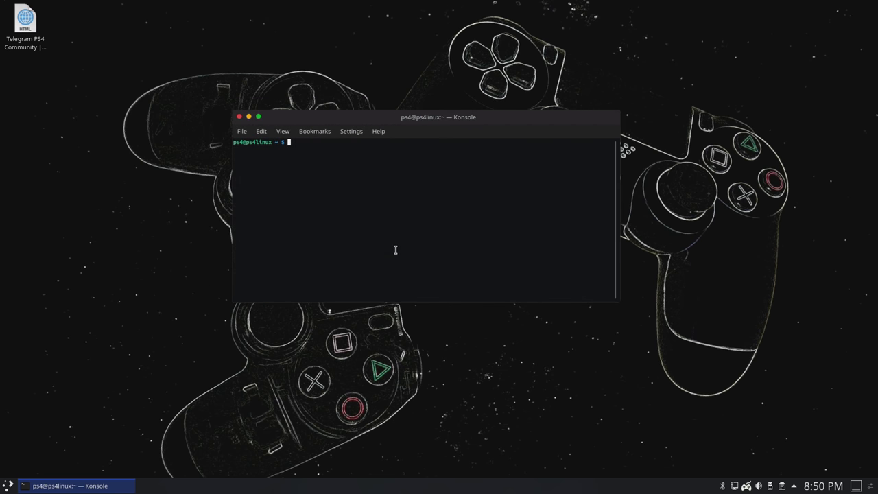
pyautogui.hotkey('ctrl', '+')
pyautogui.hotkey('ctrl', '+')
pyautogui.hotkey('ctrl', '+')
pyautogui.hotkey('ctrl', '+')
pyautogui.hotkey('ctrl', '+')
pyautogui.hotkey('ctrl', '+')
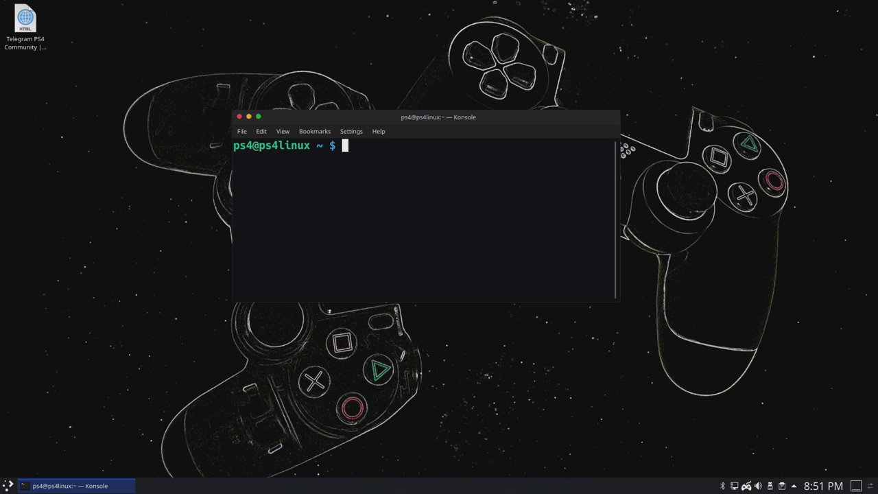
# Change the ps4 user's password with passwd ps4, entering current and new passwords
pyautogui.write('passwd ps4')
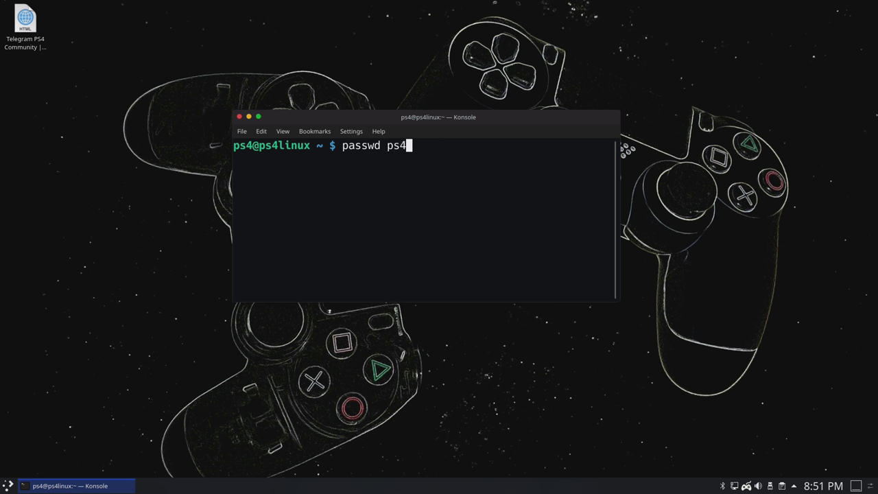
pyautogui.press('Return')
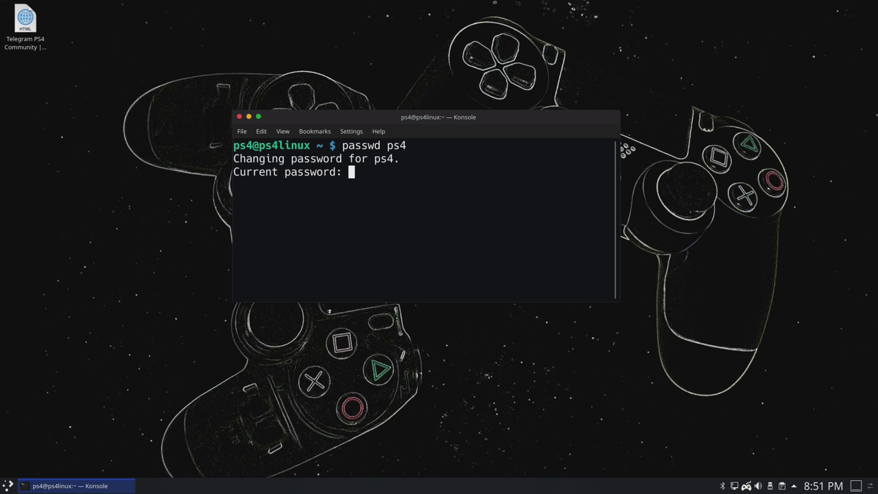
pyautogui.press('Return')
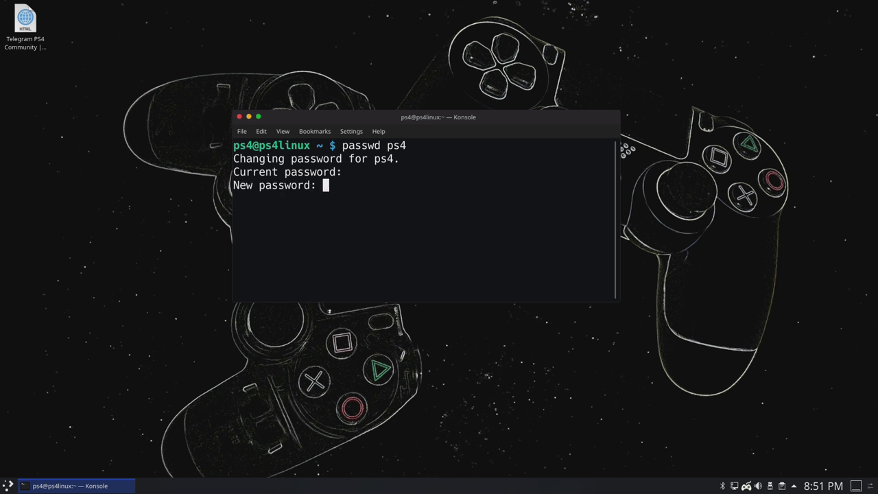
pyautogui.press('Return')
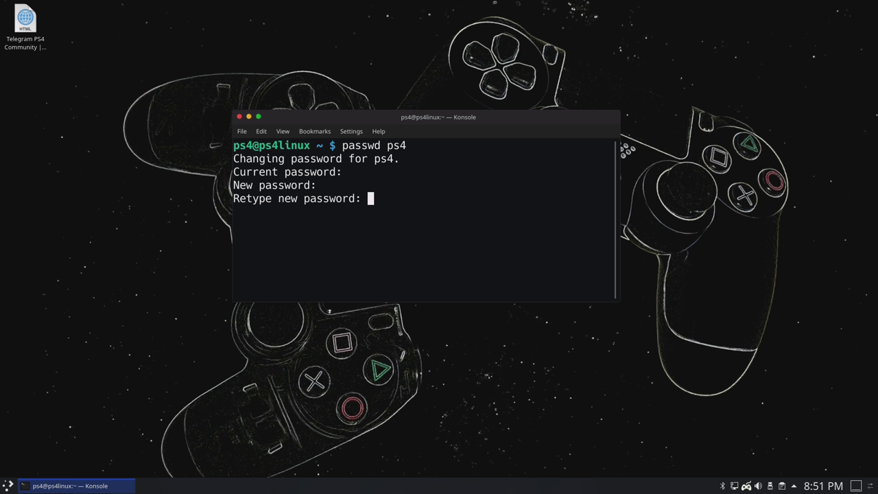
pyautogui.press('Return')
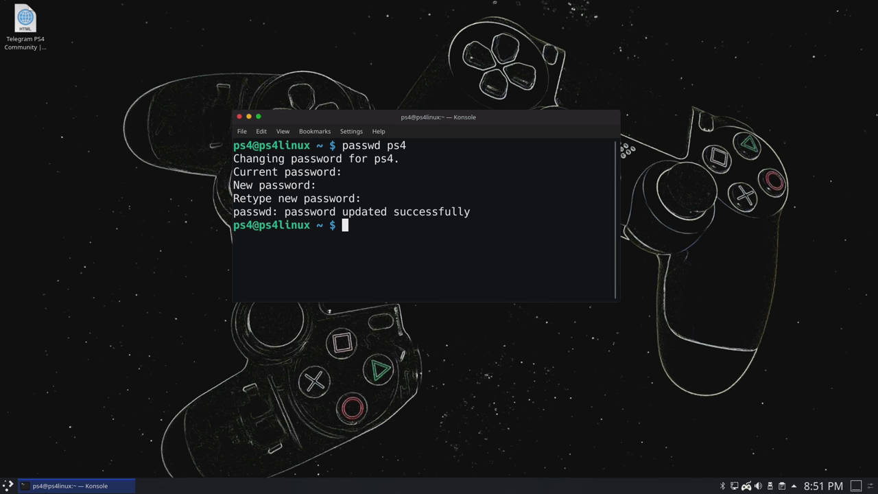
# Switch to the root user with su and the root password
pyautogui.write('su')
pyautogui.press('Return')
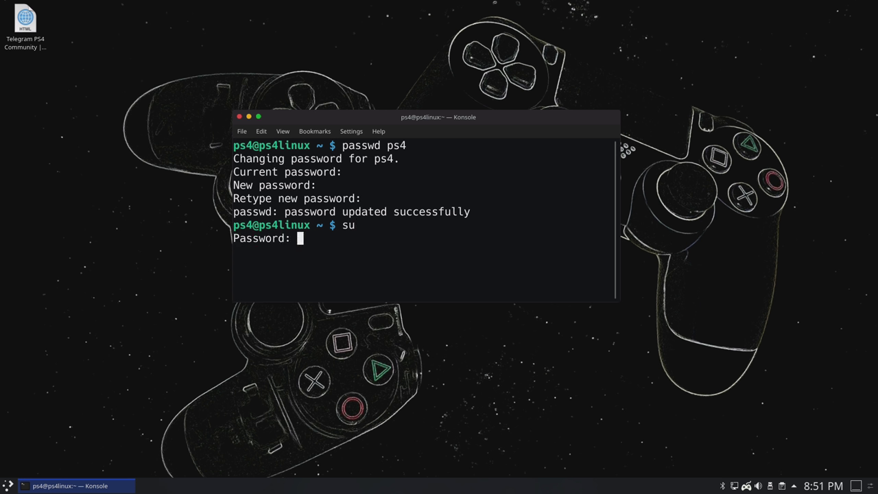
pyautogui.press('Return')
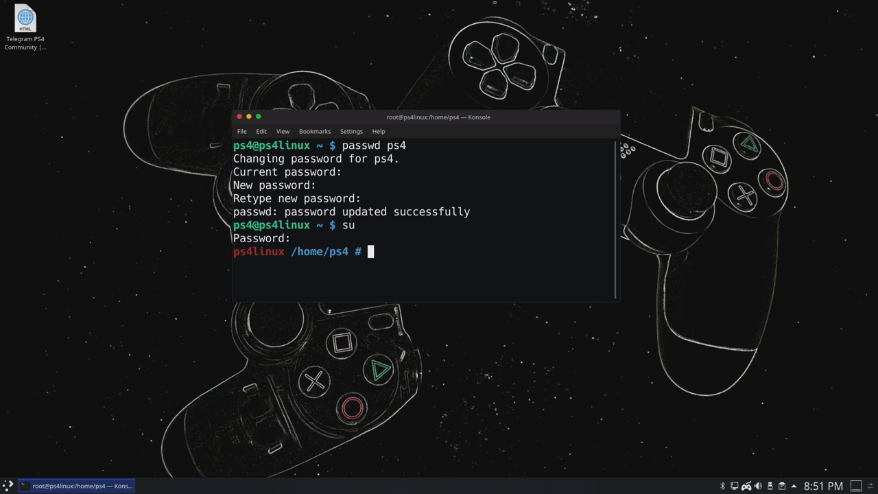
# Set a new root password with passwd root, correcting the mistyped 'rppt' command
pyautogui.write('passwd rppt')
pyautogui.press('Return')
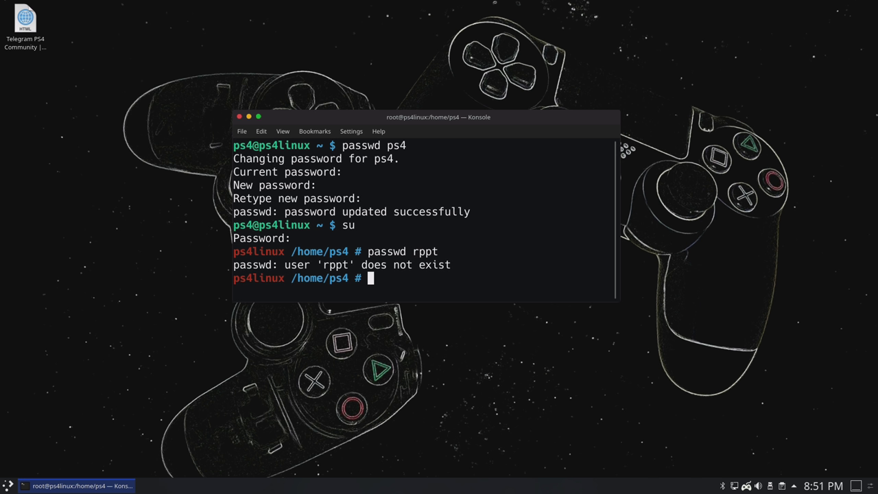
pyautogui.press('Up')
pyautogui.press('BackSpace')
pyautogui.press('BackSpace')
pyautogui.press('BackSpace')
pyautogui.write('oot')
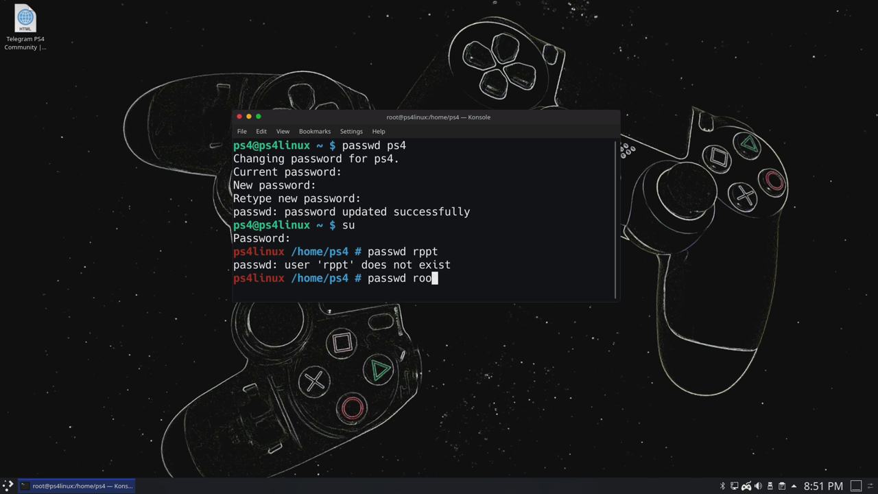
pyautogui.press('Return')
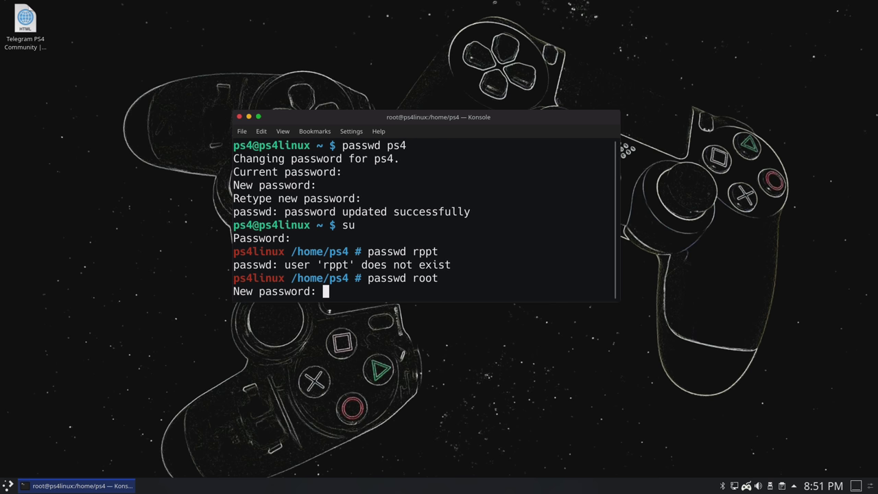
pyautogui.press('Return')
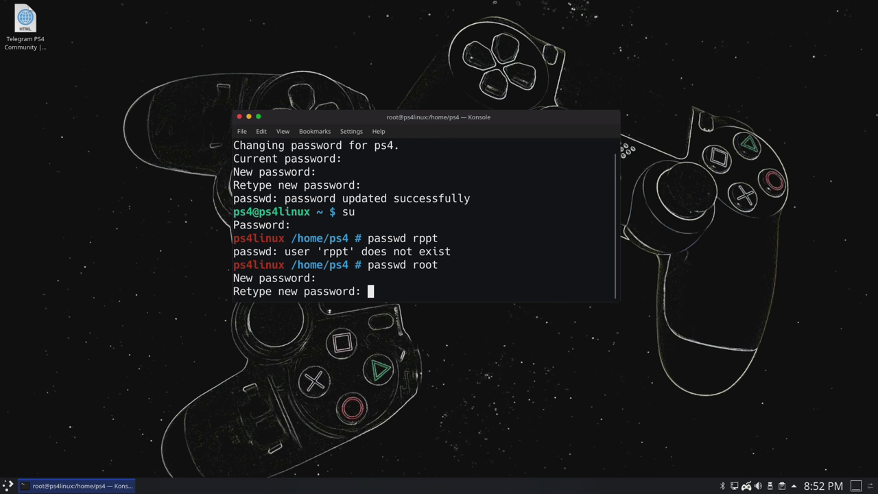
pyautogui.press('Return')
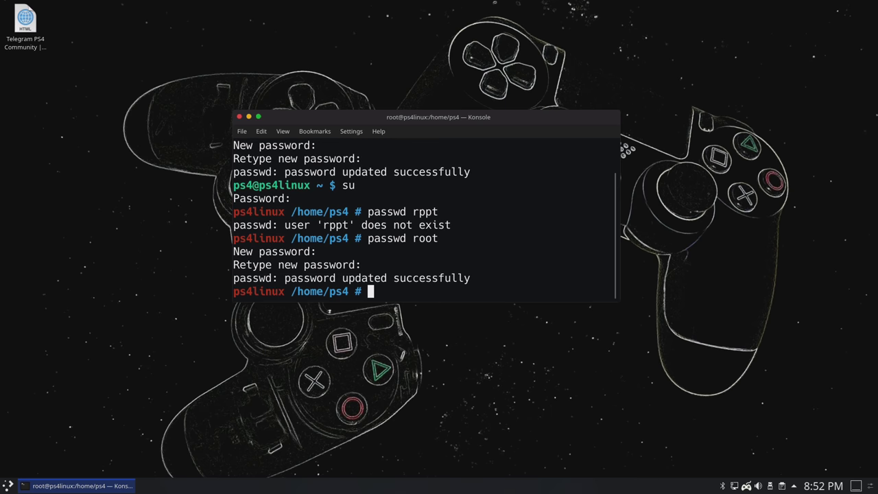
# Clear the terminal and exit the root shell back to the ps4 user
pyautogui.write('clear')
pyautogui.press('Return')
pyautogui.write('exit')
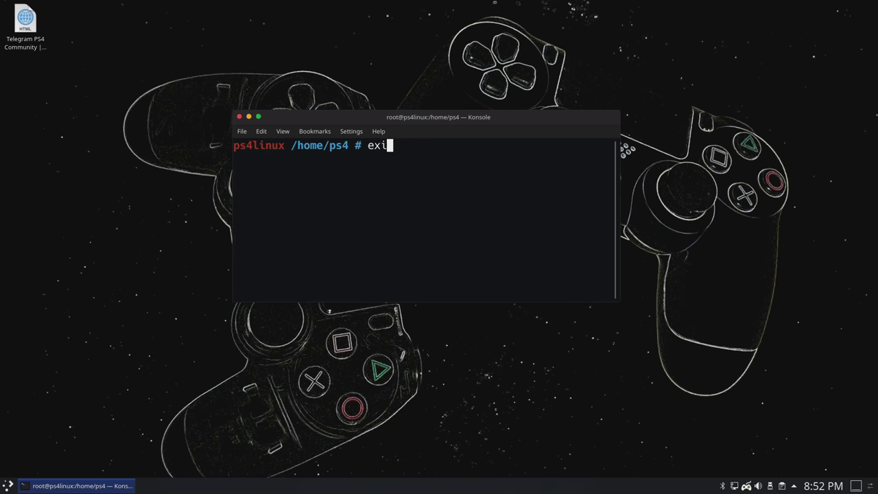
pyautogui.press('Return')
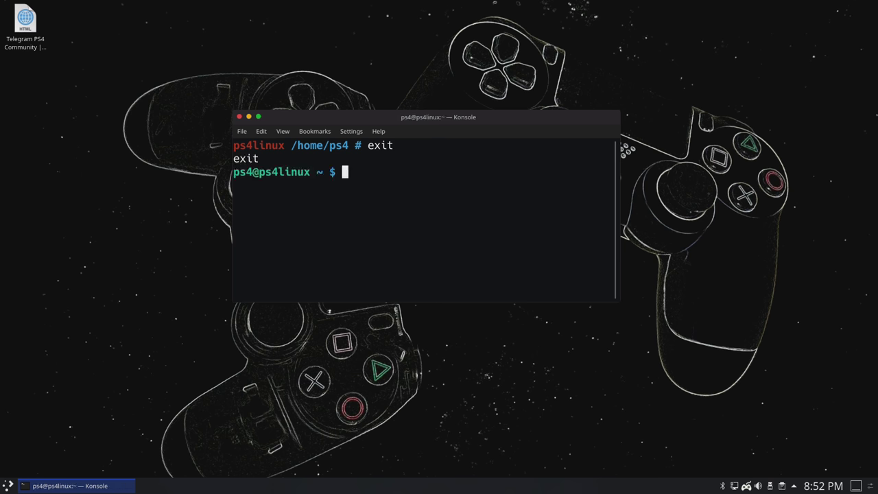
# Run clear at the ps4 prompt to wipe all earlier output
pyautogui.write('clear')
pyautogui.press('Return')
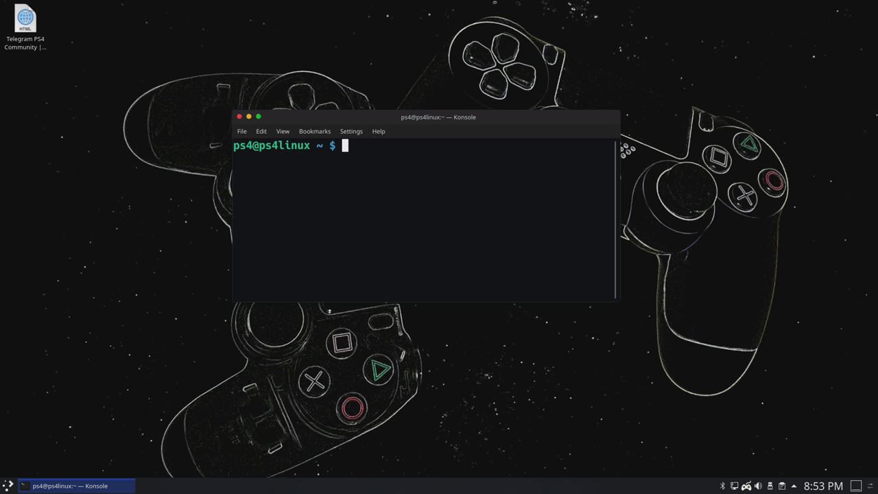
# Become root with su and open /etc/portage/make.conf in nano
pyautogui.write('su')
pyautogui.press('Return')
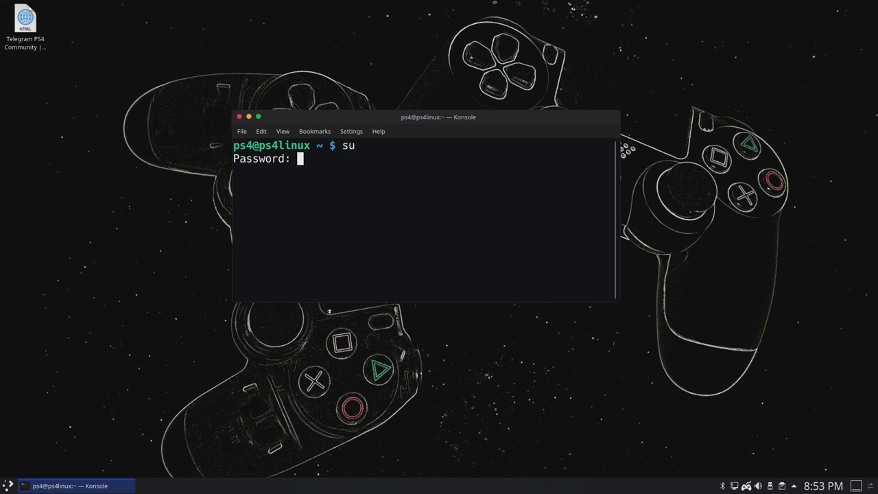
pyautogui.press('Return')
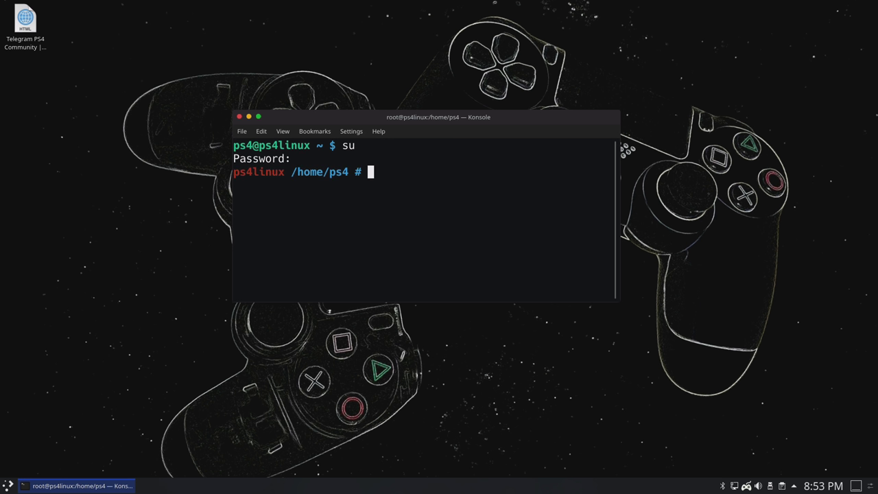
pyautogui.write('nano /etc/')
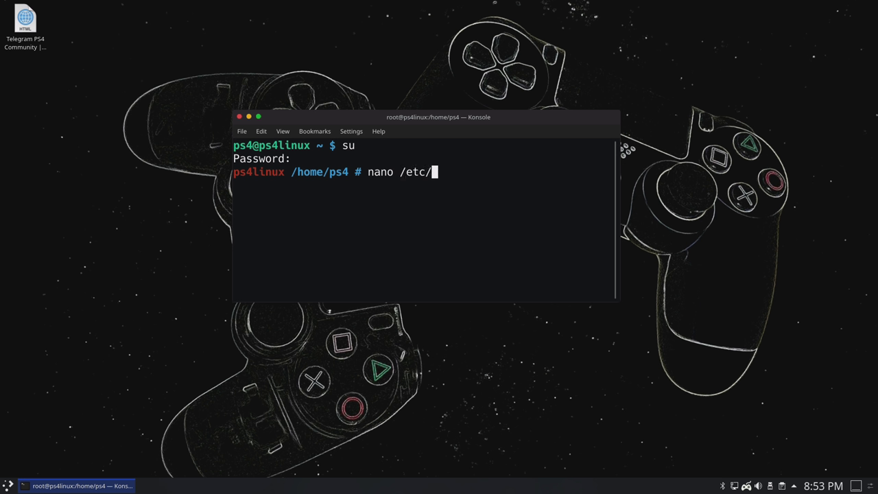
pyautogui.write('portage/')
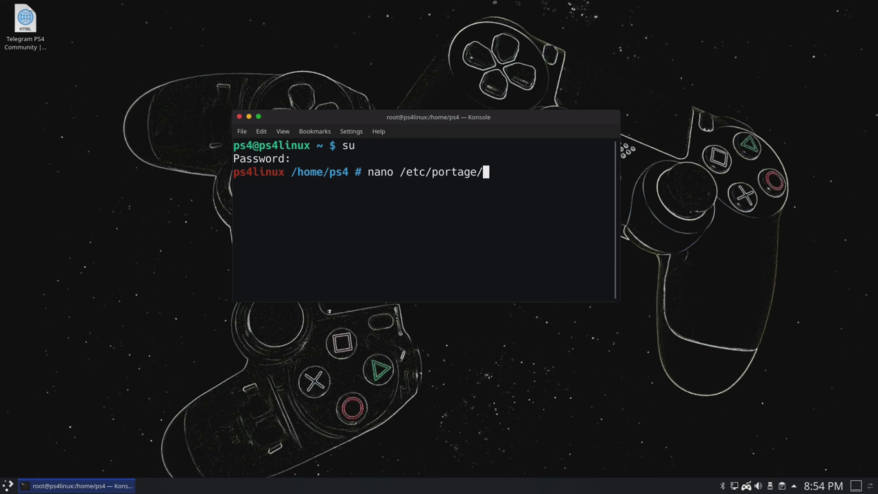
pyautogui.write('make.conf')
pyautogui.press('Return')
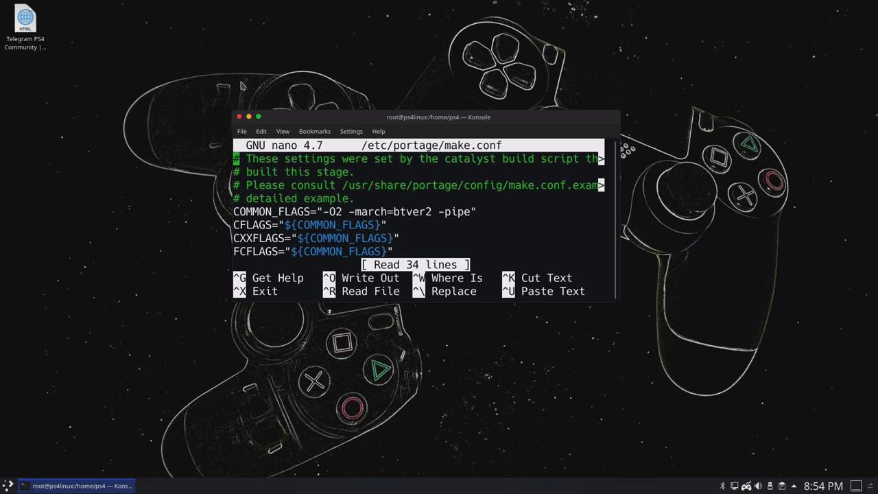
# Enlarge and reposition the terminal, then locate the ftp.fau.de GENTOO_MIRRORS line
pyautogui.moveTo(232, 111); pyautogui.dragTo(130, 18)
pyautogui.moveTo(377, 27); pyautogui.dragTo(428, 48)
pyautogui.press('Down')
pyautogui.press('Down')
pyautogui.press('Down')
pyautogui.press('Down')
pyautogui.press('Down')
pyautogui.press('Down')
pyautogui.press('Down')
pyautogui.press('Down')
pyautogui.press('Down')
pyautogui.press('Down')
pyautogui.press('Down')
pyautogui.press('Down')
pyautogui.press('Down')
pyautogui.press('Down')
pyautogui.press('Down')
pyautogui.press('Down')
pyautogui.press('Down')
pyautogui.press('Down')
pyautogui.press('Down')
pyautogui.press('Down')
pyautogui.press('Down')
pyautogui.press('Down')
pyautogui.press('Down')
pyautogui.press('Down')
pyautogui.press('Down')
pyautogui.press('Down')
pyautogui.press('Down')
pyautogui.press('Down')
pyautogui.press('Down')
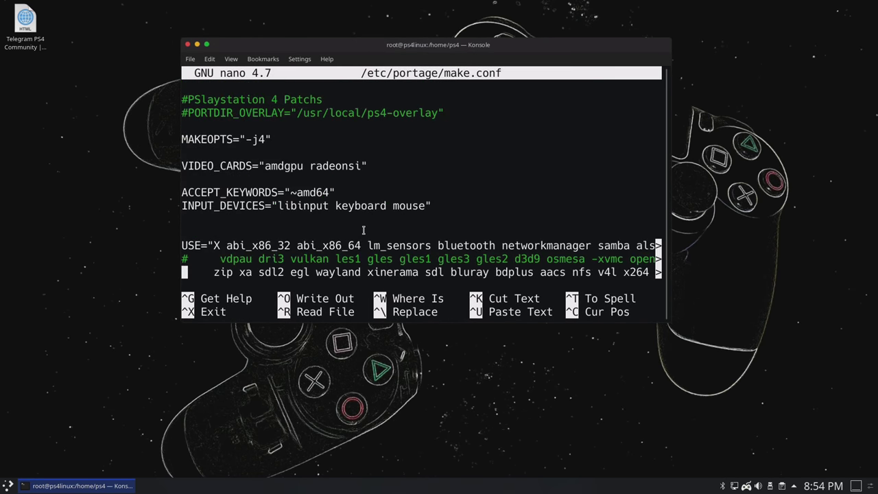
pyautogui.press('Up')
pyautogui.press('Up')
pyautogui.press('Up')
pyautogui.press('Up')
pyautogui.press('Up')
pyautogui.press('Up')
pyautogui.press('Up')
pyautogui.press('Up')
pyautogui.press('Up')
pyautogui.press('Up')
pyautogui.press('Up')
pyautogui.press('Up')
pyautogui.press('Up')
pyautogui.press('Up')
pyautogui.press('Up')
pyautogui.press('Up')
pyautogui.press('Up')
pyautogui.press('Up')
pyautogui.press('Up')
pyautogui.press('Up')
pyautogui.press('Up')
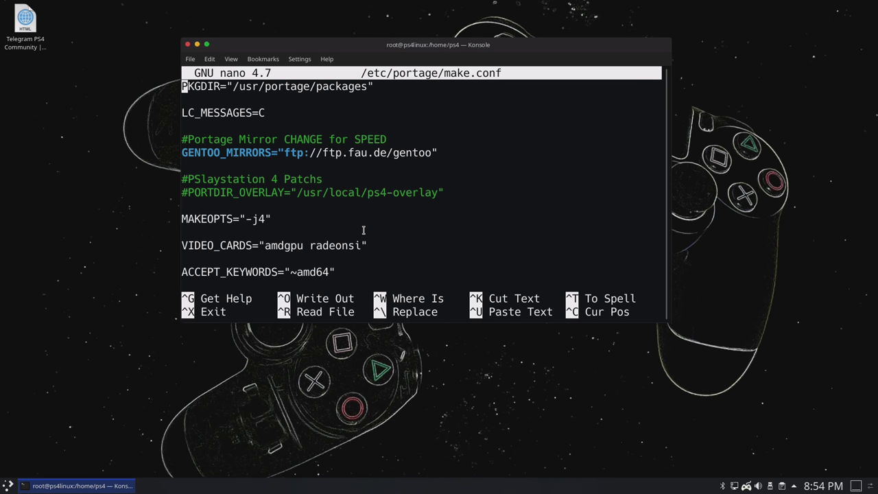
pyautogui.moveTo(208, 140); pyautogui.dragTo(421, 142)
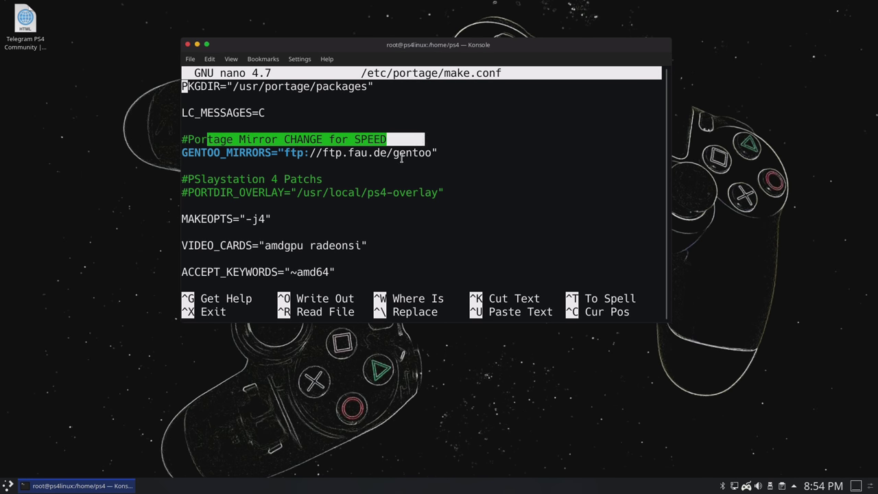
pyautogui.click(293, 165)
pyautogui.moveTo(371, 154); pyautogui.dragTo(388, 154)
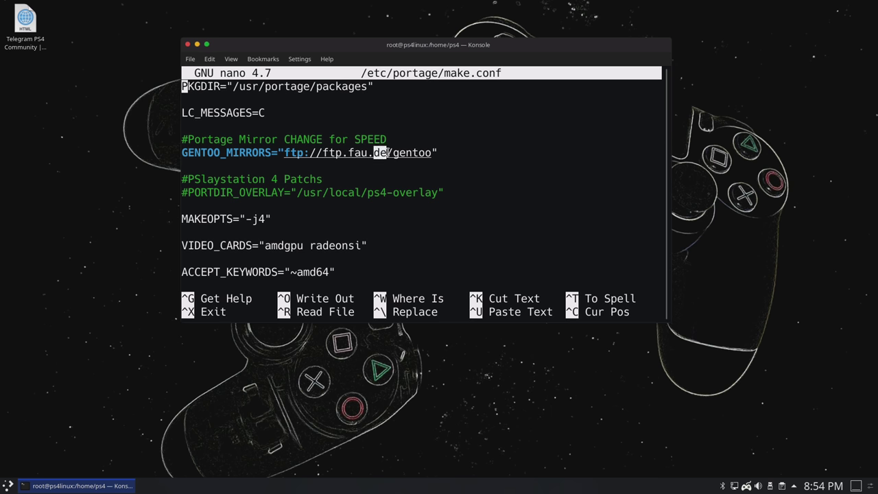
pyautogui.click(433, 150)
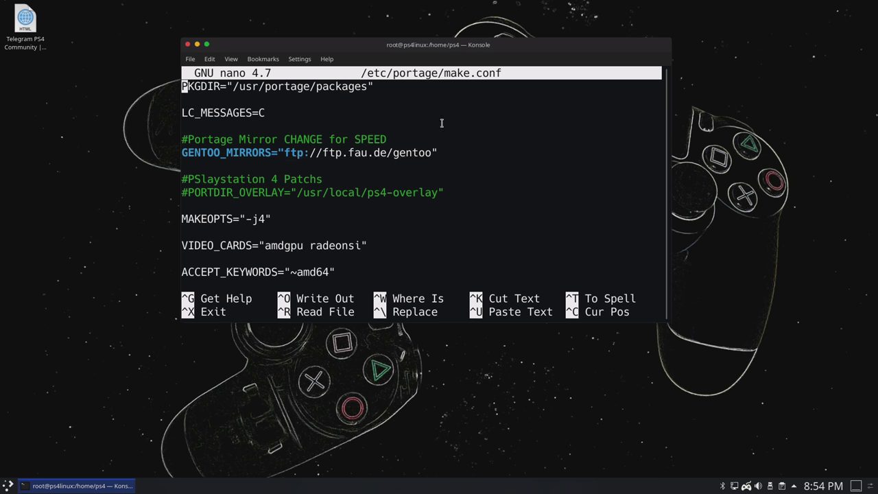
pyautogui.moveTo(481, 54); pyautogui.dragTo(502, 61)
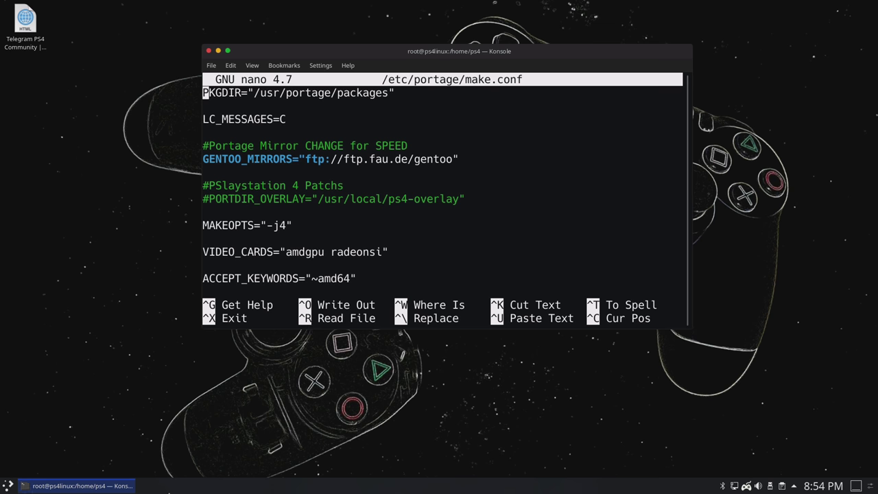
# Launch Brave, search 'gentoo portage mirrors' and open the Gentoo source mirrors page
pyautogui.press('super')
pyautogui.click(62, 251)
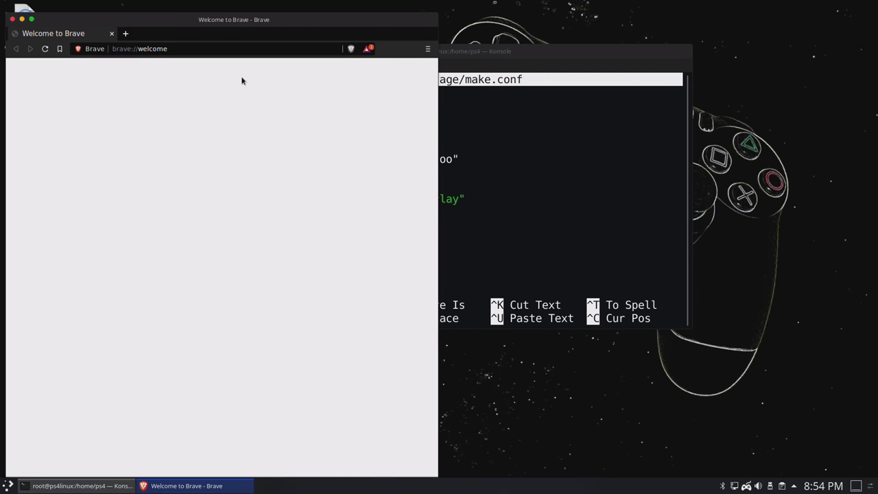
pyautogui.click(234, 50)
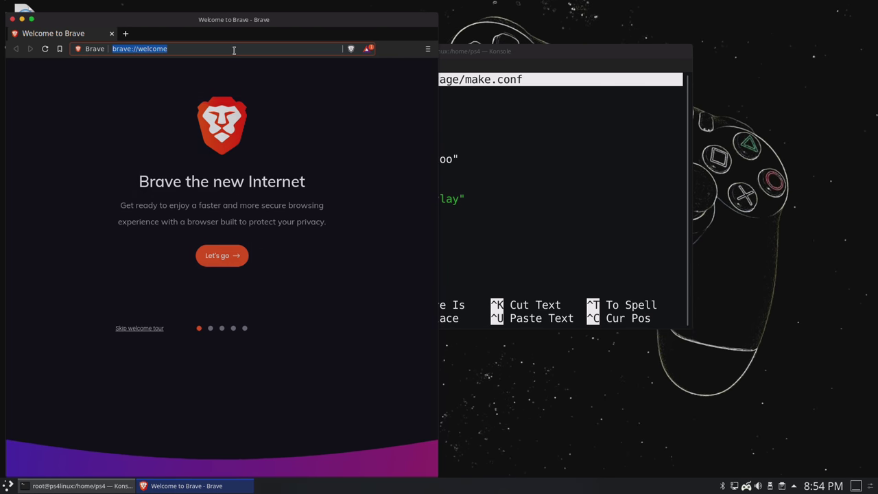
pyautogui.press('BackSpace')
pyautogui.write('gento')
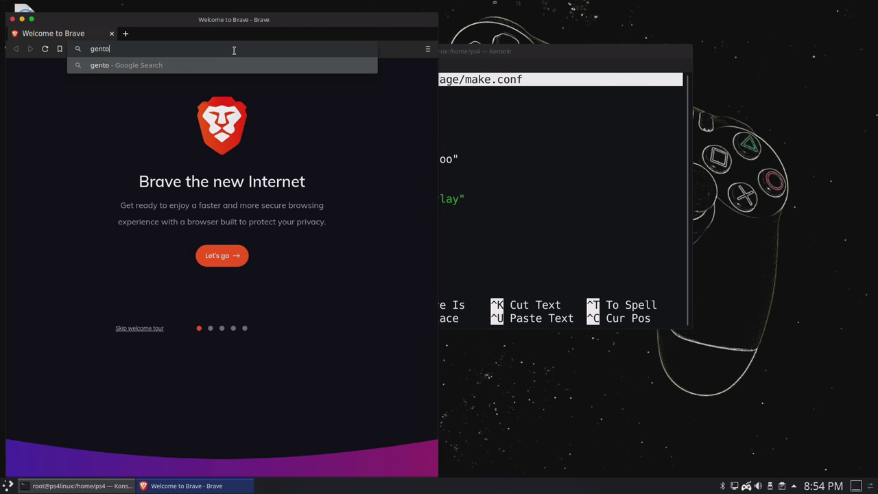
pyautogui.write('o portage')
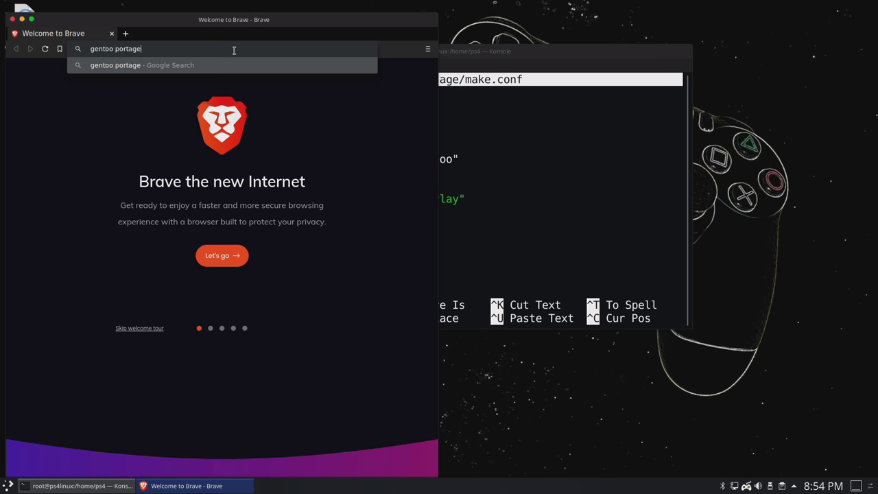
pyautogui.write(' mirrors')
pyautogui.press('Return')
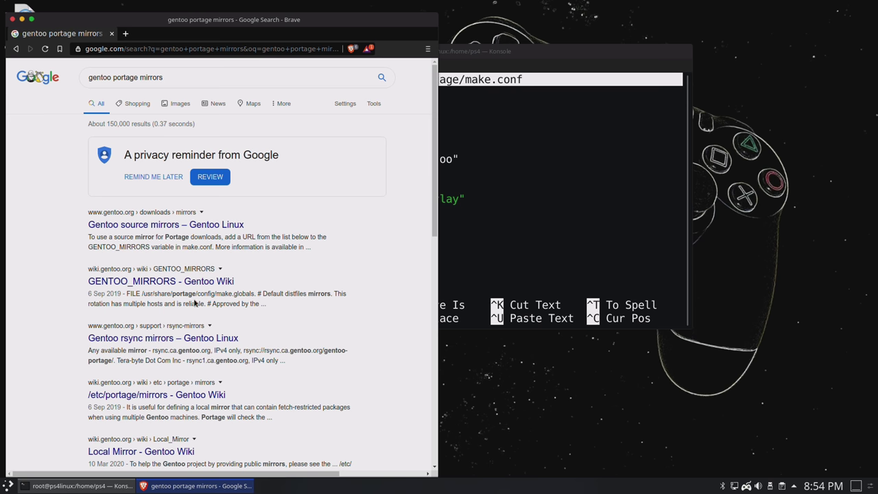
pyautogui.click(204, 228)
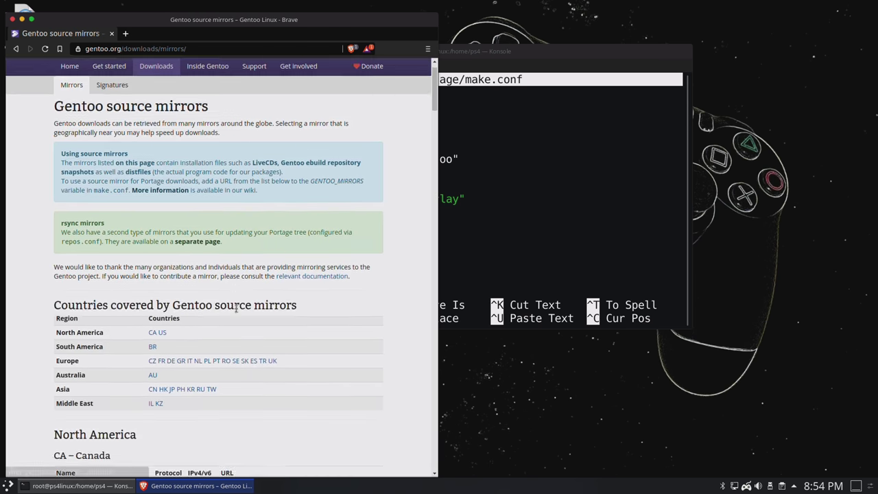
# Copy the UK Bytemark FTP mirror URL from the mirror list
pyautogui.scroll(-5, 235, 308)
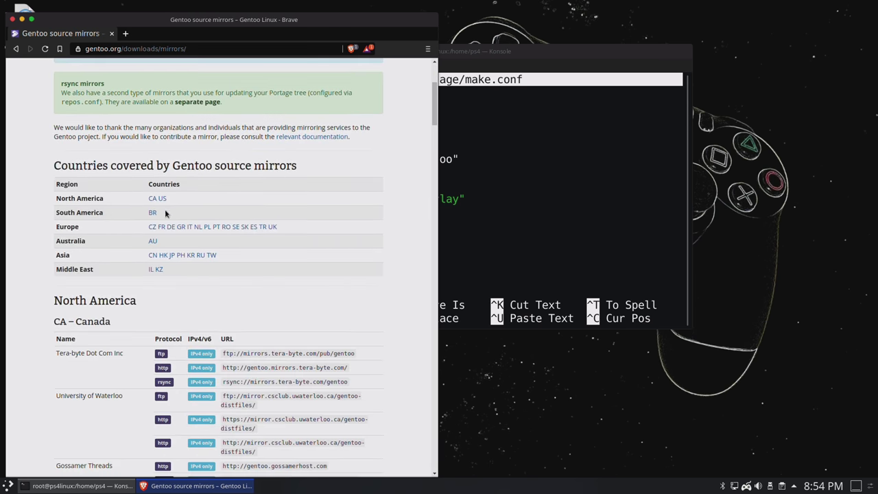
pyautogui.click(272, 226)
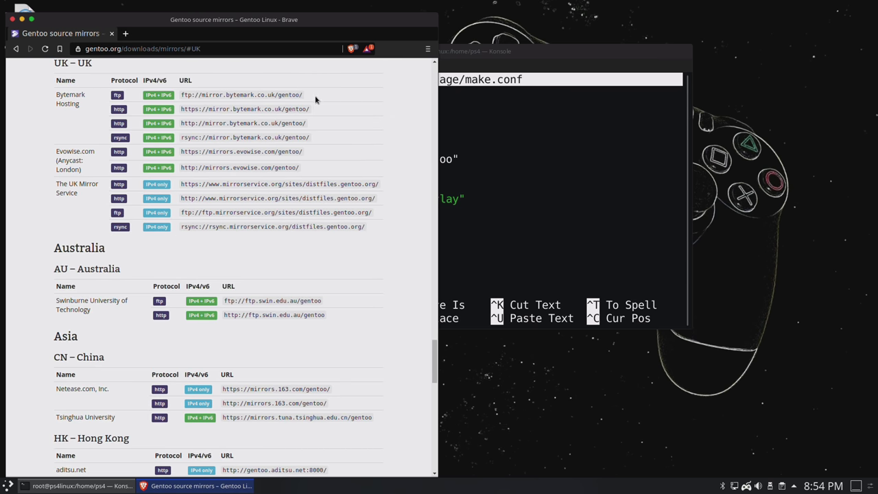
pyautogui.moveTo(304, 94); pyautogui.dragTo(182, 93)
pyautogui.rightClick(181, 94)
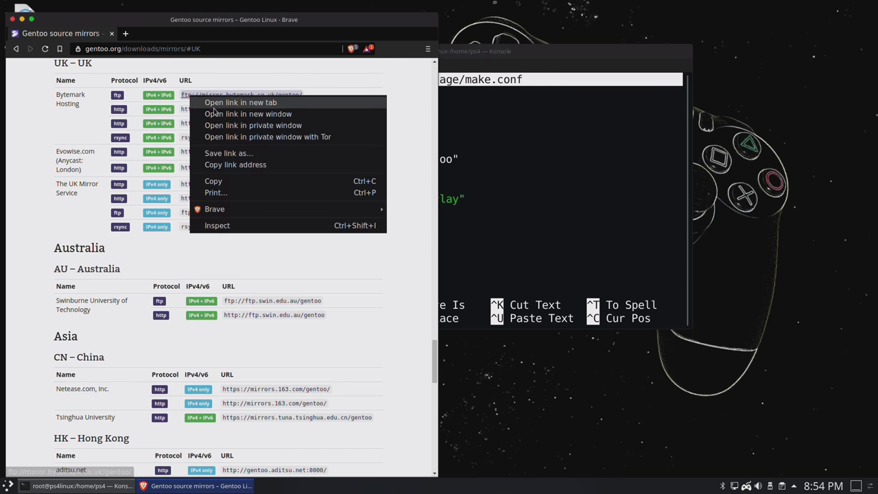
pyautogui.click(258, 181)
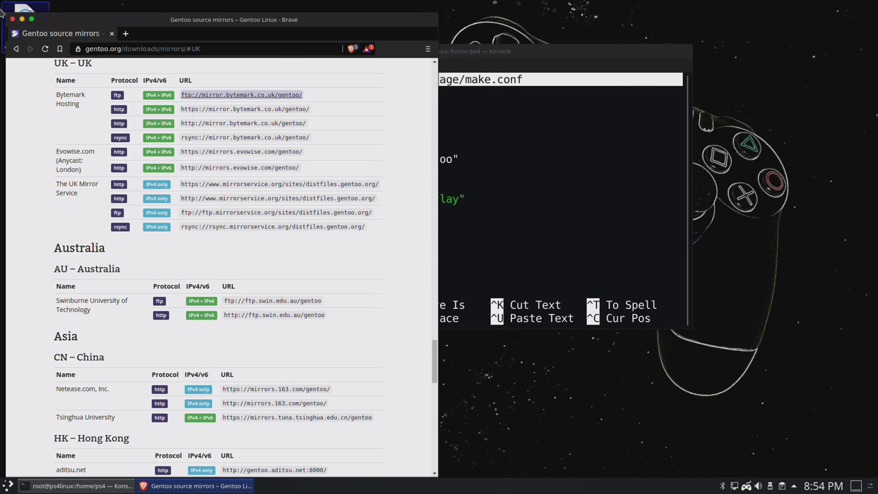
# Switch windows and set and confirm a new KDE wallet password for Brave
pyautogui.hotkey('alt', 'Tab')
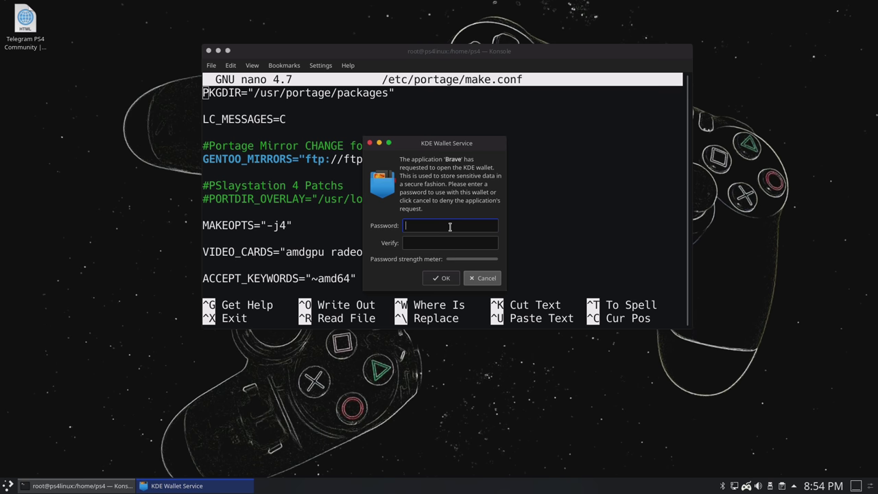
pyautogui.write('********')
pyautogui.press('Tab')
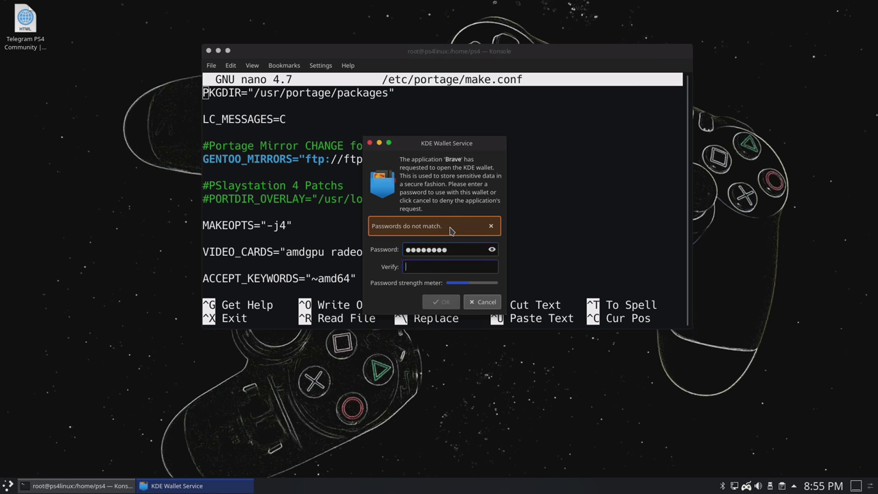
pyautogui.write('********')
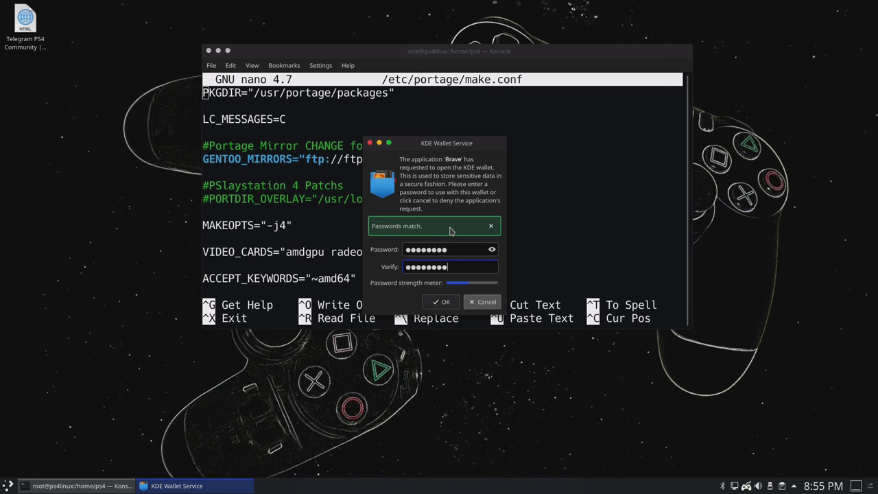
pyautogui.press('Return')
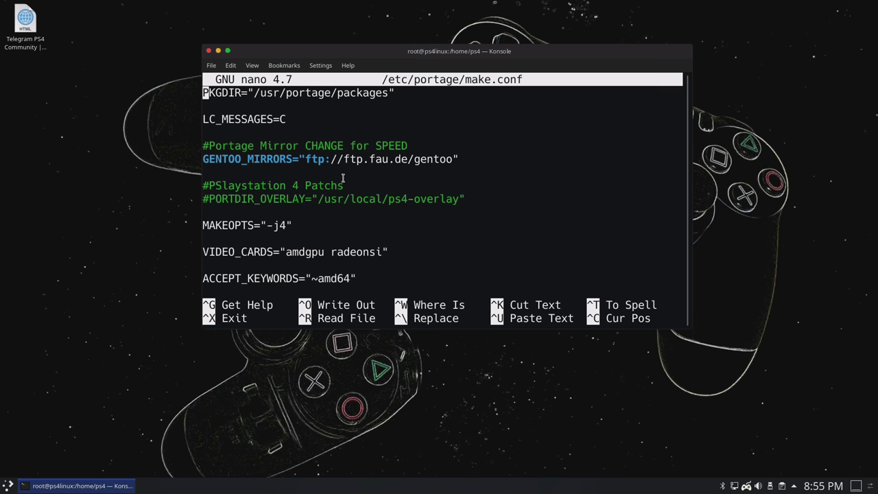
# Replace the ftp.fau.de GENTOO_MIRRORS address with ftp://mirror.bytemark.co.uk/gentoo/ in make.conf
pyautogui.scroll(1, 450, 247)
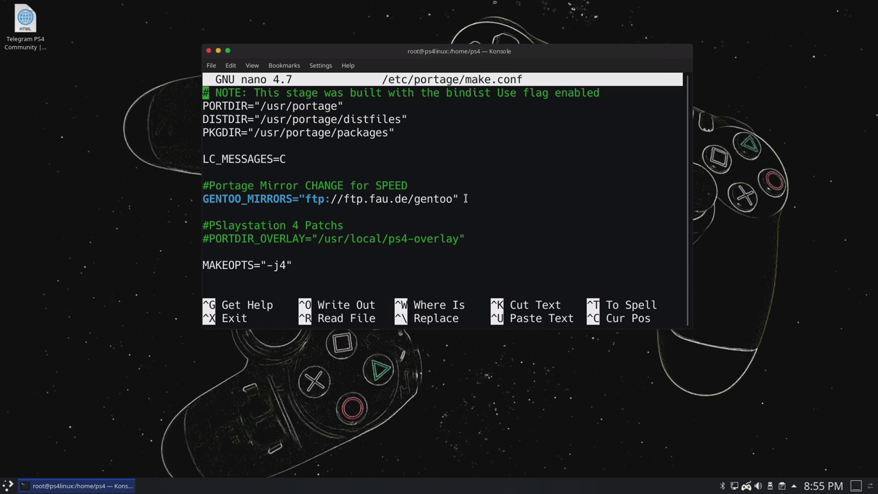
pyautogui.press('Down')
pyautogui.press('Down')
pyautogui.press('Down')
pyautogui.press('Down')
pyautogui.press('Down')
pyautogui.press('Down')
pyautogui.press('Down')
pyautogui.press('Down')
pyautogui.press('Right')
pyautogui.press('Right')
pyautogui.press('Right')
pyautogui.press('Right')
pyautogui.press('Right')
pyautogui.press('Right')
pyautogui.press('Right')
pyautogui.press('Right')
pyautogui.press('Right')
pyautogui.press('Right')
pyautogui.press('Right')
pyautogui.press('Right')
pyautogui.press('Right')
pyautogui.press('Right')
pyautogui.press('Right')
pyautogui.press('Right')
pyautogui.press('Right')
pyautogui.press('Right')
pyautogui.press('Right')
pyautogui.press('Right')
pyautogui.press('Right')
pyautogui.press('Delete')
pyautogui.press('BackSpace')
pyautogui.press('BackSpace')
pyautogui.press('BackSpace')
pyautogui.press('BackSpace')
pyautogui.press('BackSpace')
pyautogui.press('BackSpace')
pyautogui.press('BackSpace')
pyautogui.press('BackSpace')
pyautogui.press('BackSpace')
pyautogui.press('BackSpace')
pyautogui.press('BackSpace')
pyautogui.press('BackSpace')
pyautogui.press('BackSpace')
pyautogui.press('BackSpace')
pyautogui.press('BackSpace')
pyautogui.press('BackSpace')
pyautogui.press('BackSpace')
pyautogui.press('BackSpace')
pyautogui.press('BackSpace')
pyautogui.press('BackSpace')
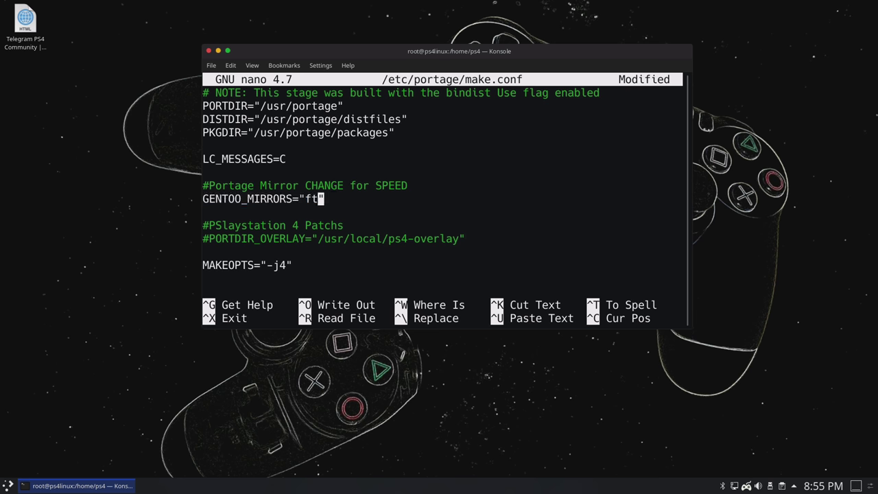
pyautogui.rightClick(463, 198)
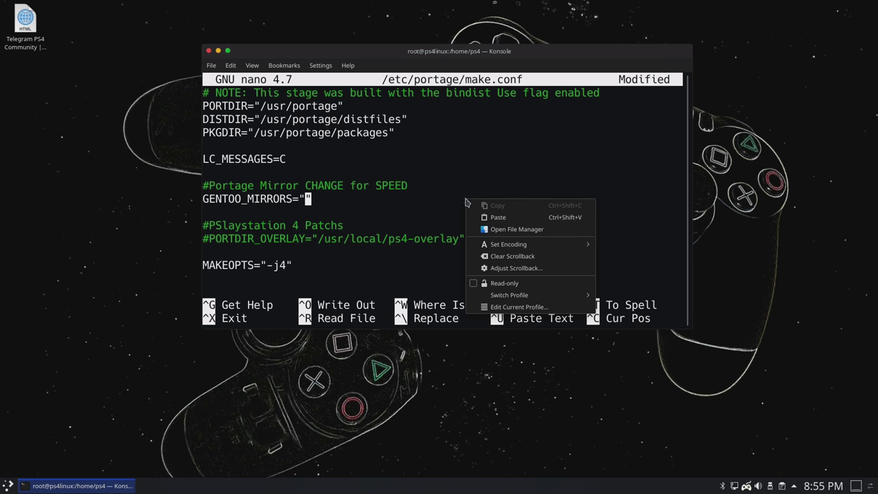
pyautogui.click(488, 217)
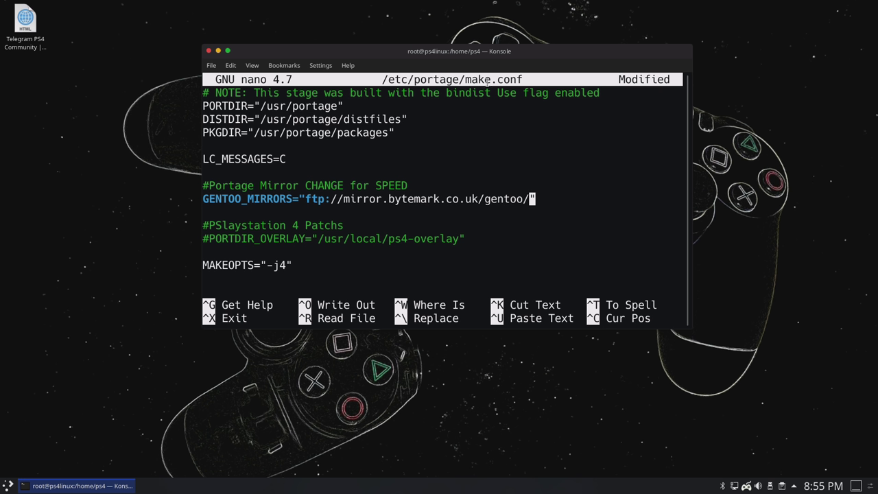
# Save /etc/portage/make.conf and exit nano back to the root prompt
pyautogui.moveTo(500, 54); pyautogui.dragTo(502, 62)
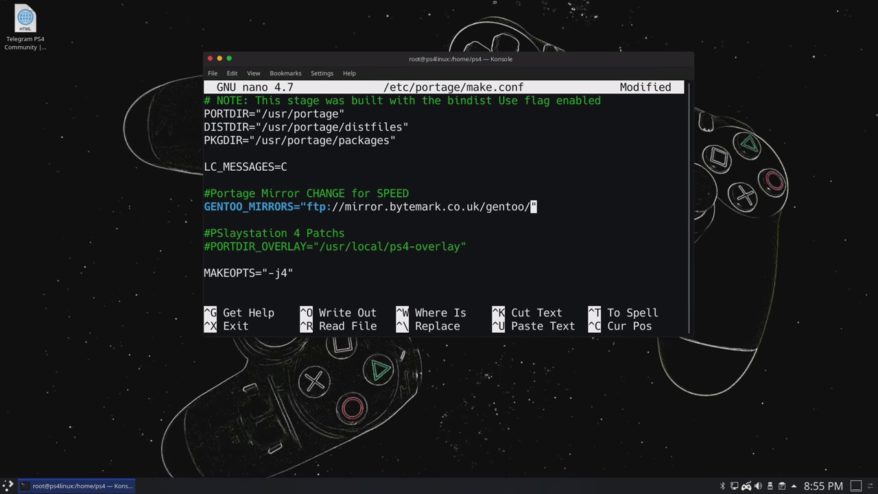
pyautogui.hotkey('ctrl', 'x')
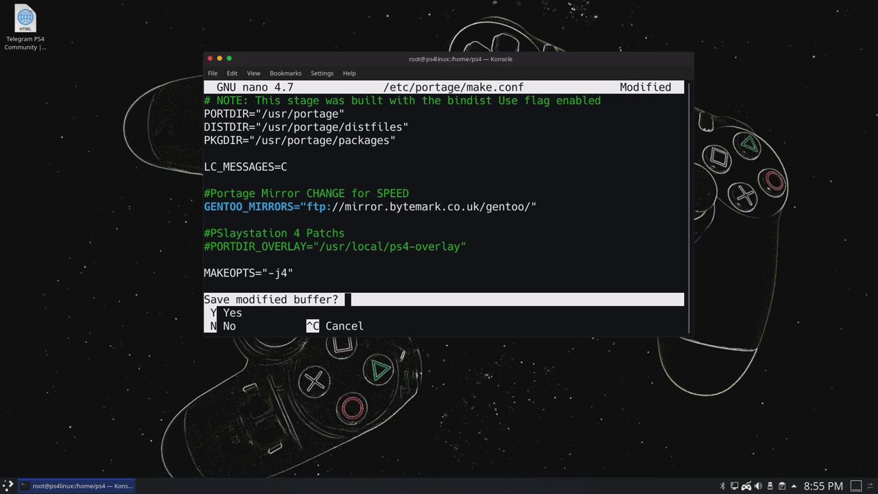
pyautogui.press('y')
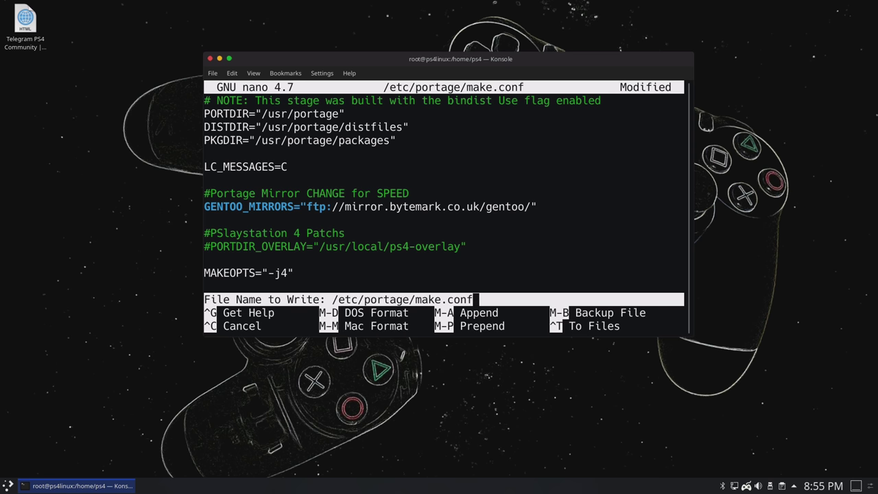
pyautogui.press('Return')
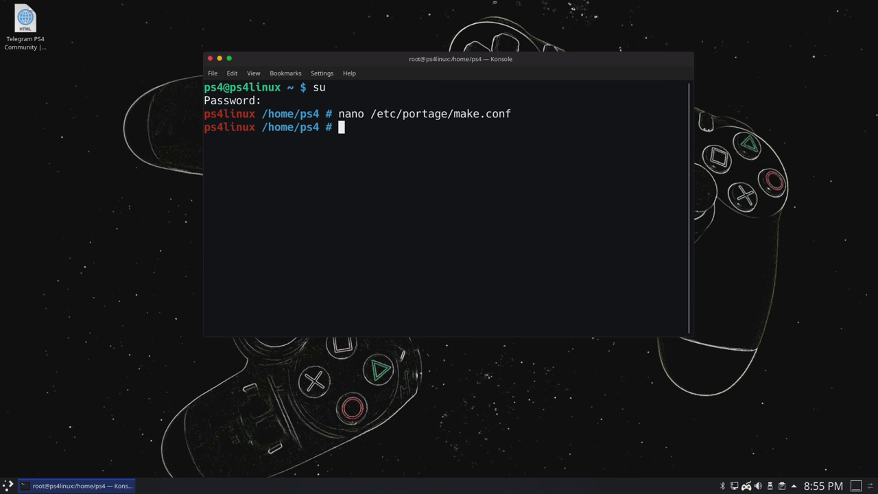
# Leave the root shell with exit and clear the terminal screen
pyautogui.write('exit')
pyautogui.press('Return')
pyautogui.write('clea')
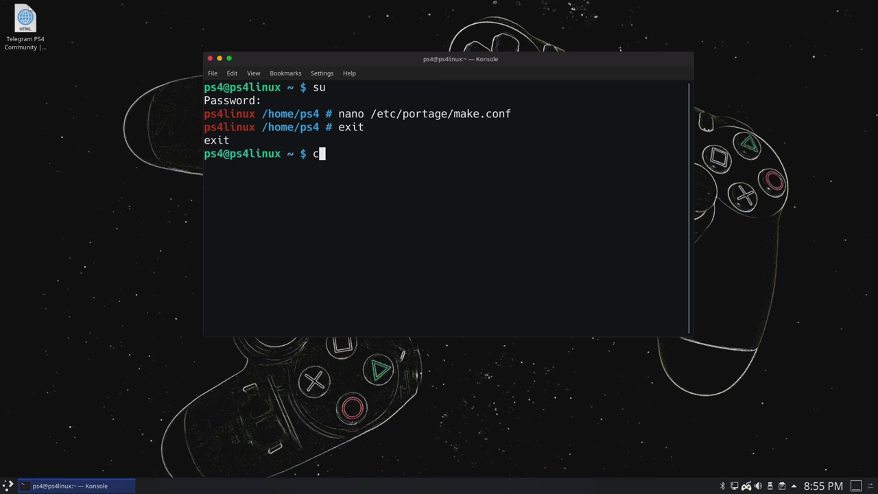
pyautogui.write('r')
pyautogui.press('Return')
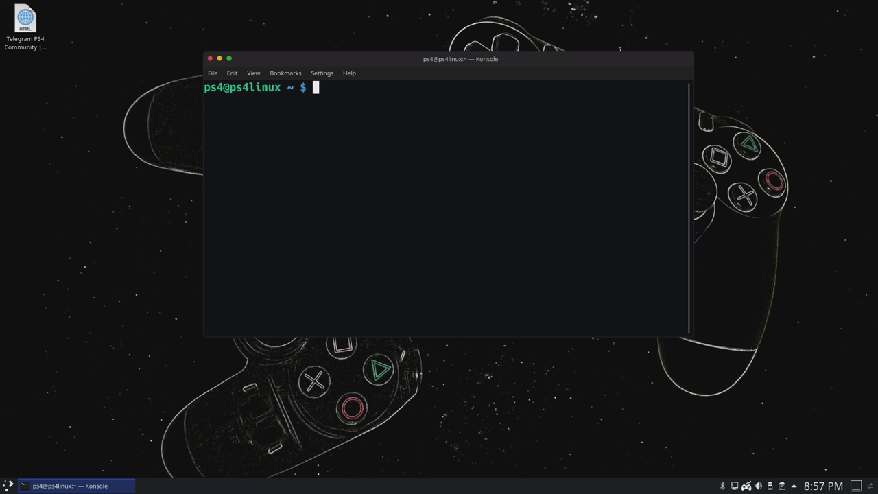
# Rerun 'systemctl start libvirtd' from history and authorise it with the root password
pyautogui.press('Up')
pyautogui.press('Up')
pyautogui.press('Up')
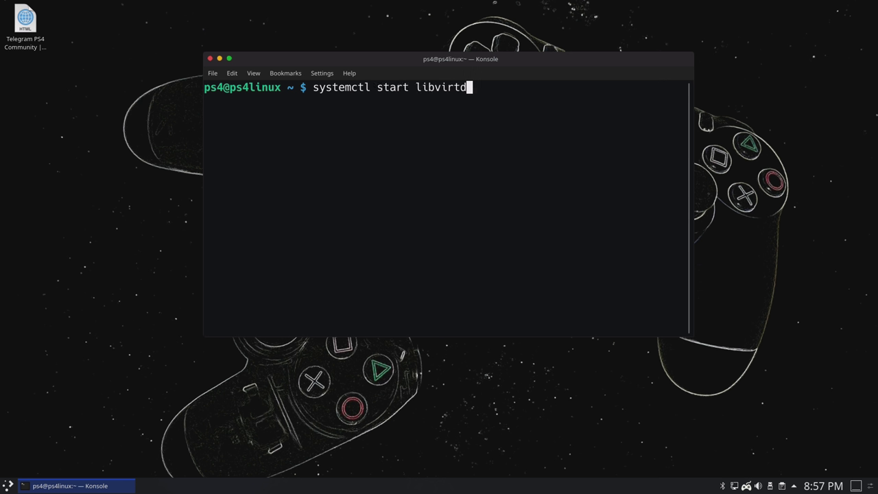
pyautogui.press('Down')
pyautogui.press('Up')
pyautogui.press('Down')
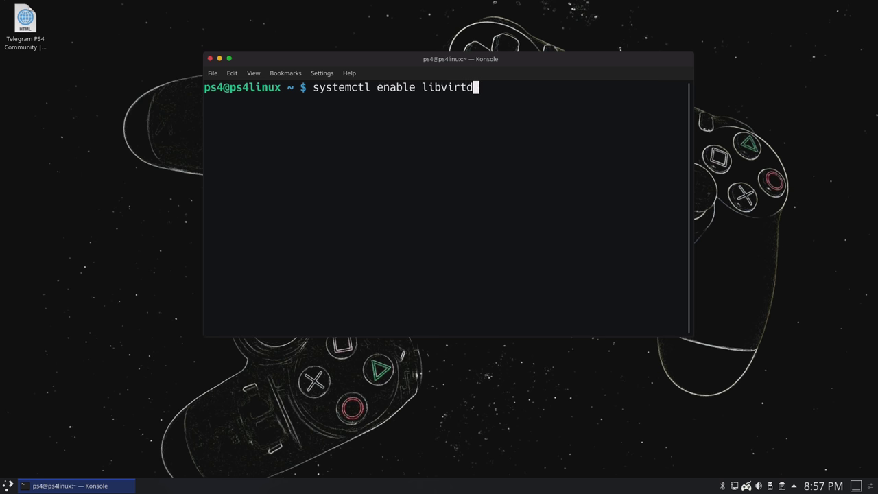
pyautogui.press('Up')
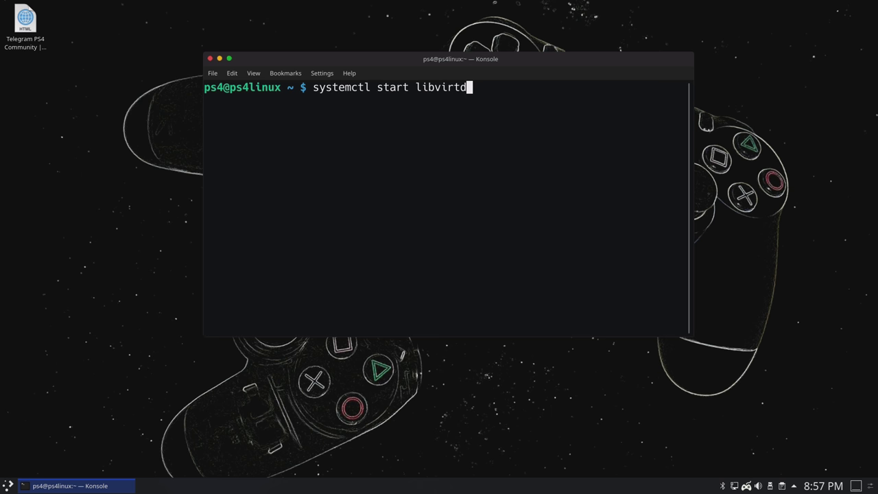
pyautogui.press('Return')
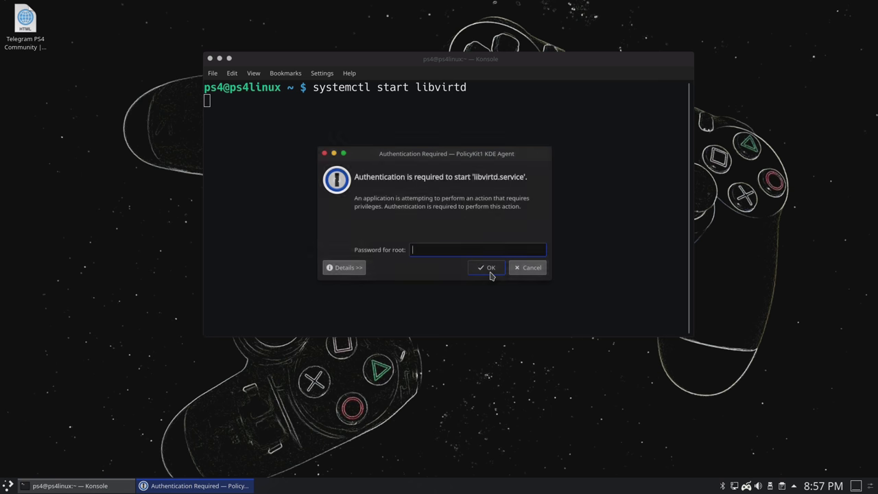
pyautogui.write('*******')
pyautogui.press('Return')
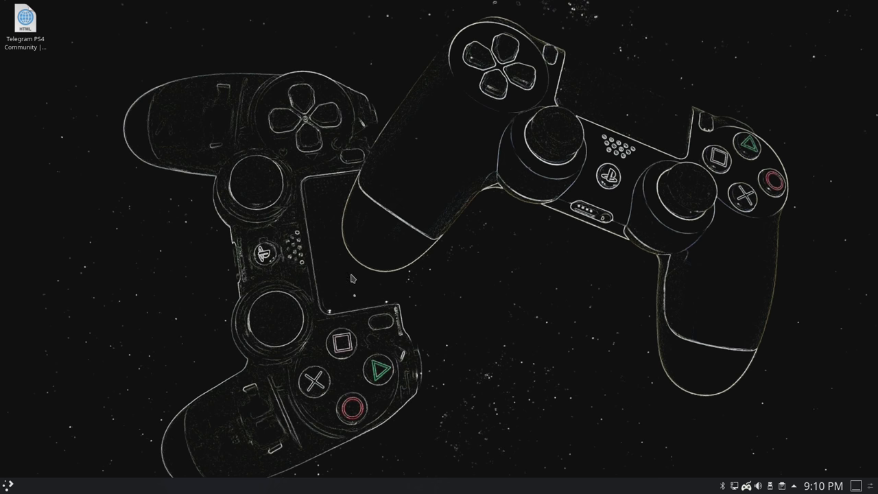
# Restart the machine from the Kickoff launcher's Leave options and confirm
pyautogui.click(9, 486)
pyautogui.click(196, 453)
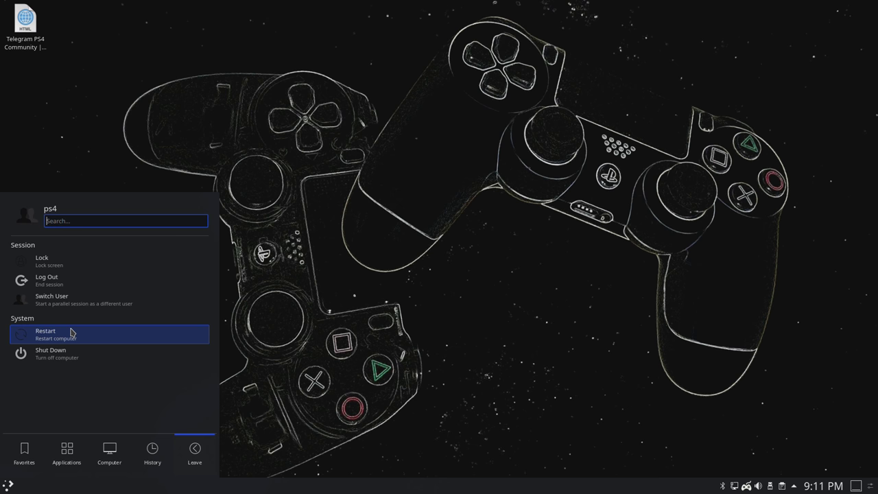
pyautogui.click(71, 333)
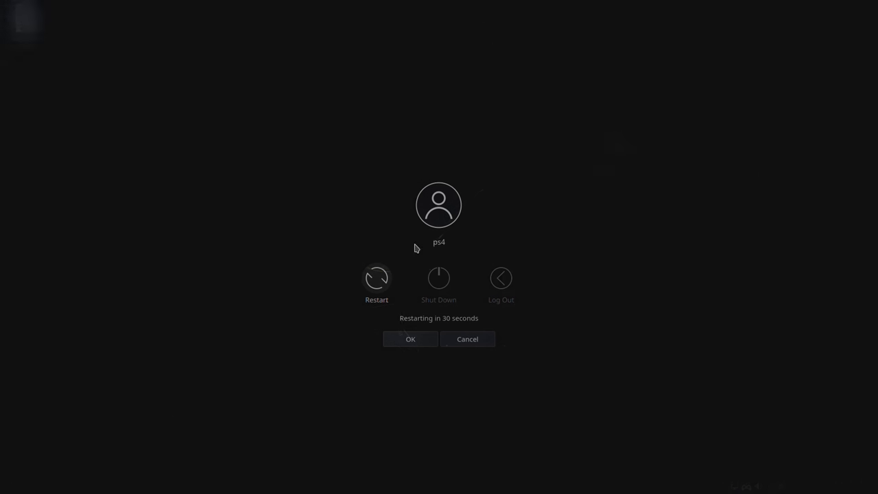
pyautogui.click(376, 282)
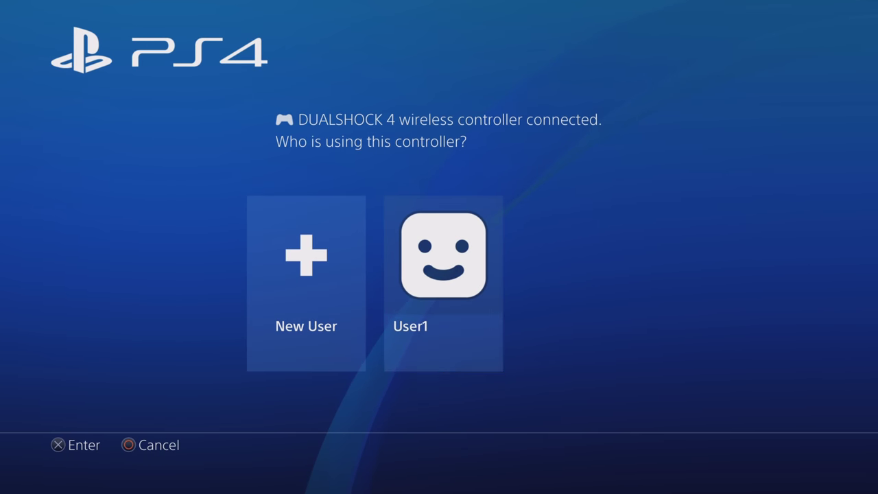
# Sign in as User1 and launch the Gentoo 3GB payload from the Internet Browser
pyautogui.press('Return')
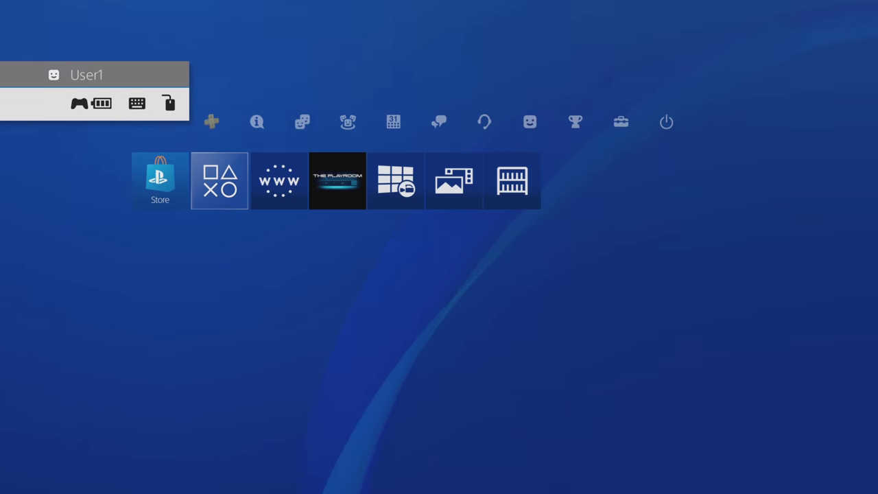
pyautogui.press('Right')
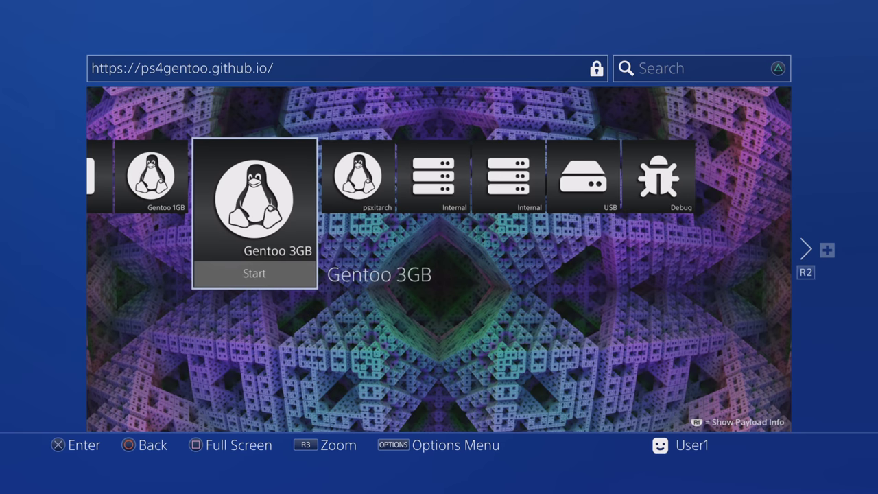
pyautogui.press('Return')
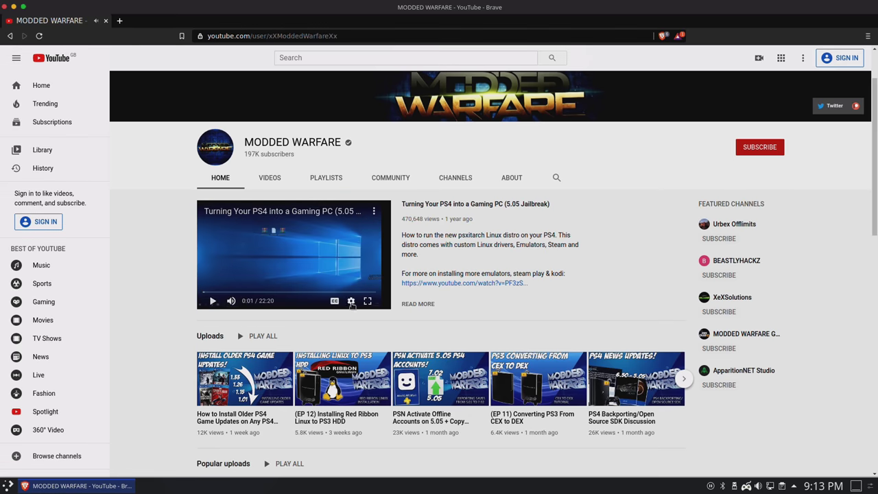
pyautogui.scroll(-5, 370, 322)
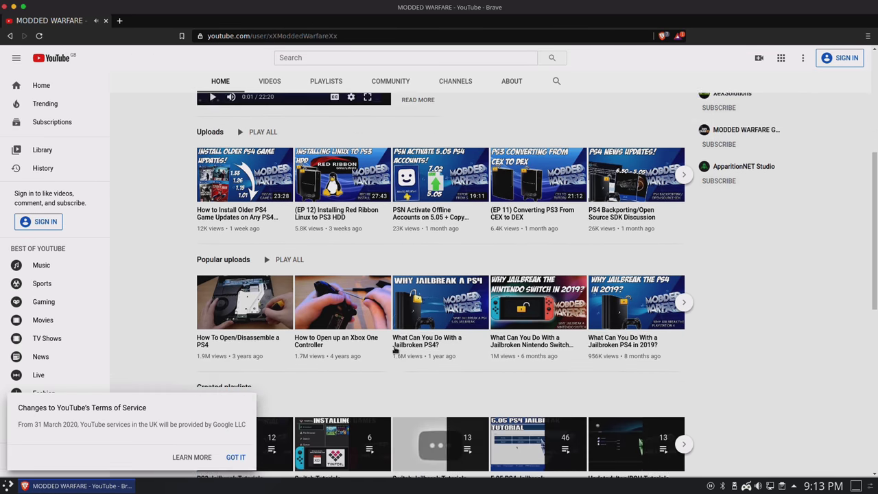
pyautogui.scroll(5, 395, 350)
pyautogui.scroll(-7, 396, 350)
pyautogui.scroll(2, 395, 350)
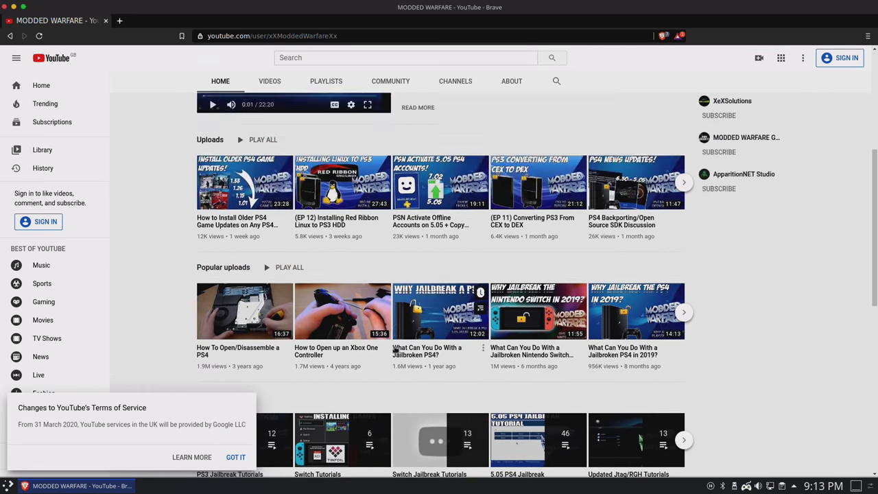
pyautogui.scroll(5, 396, 350)
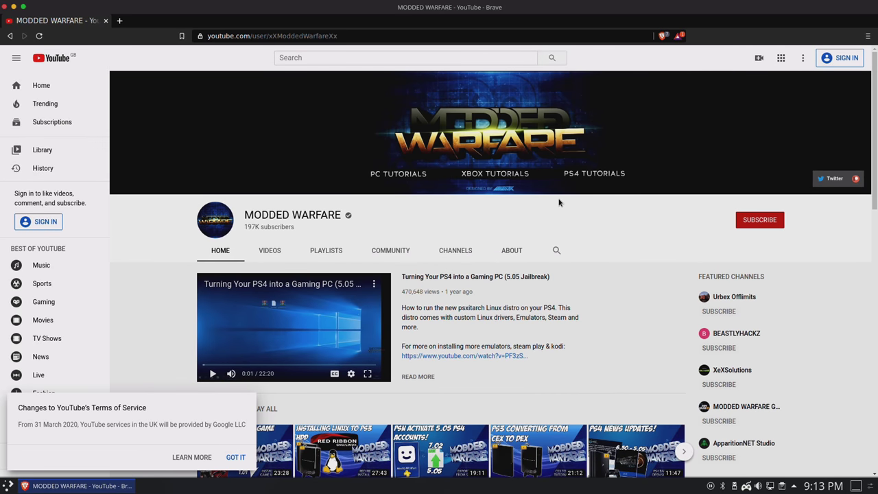
pyautogui.click(7, 7)
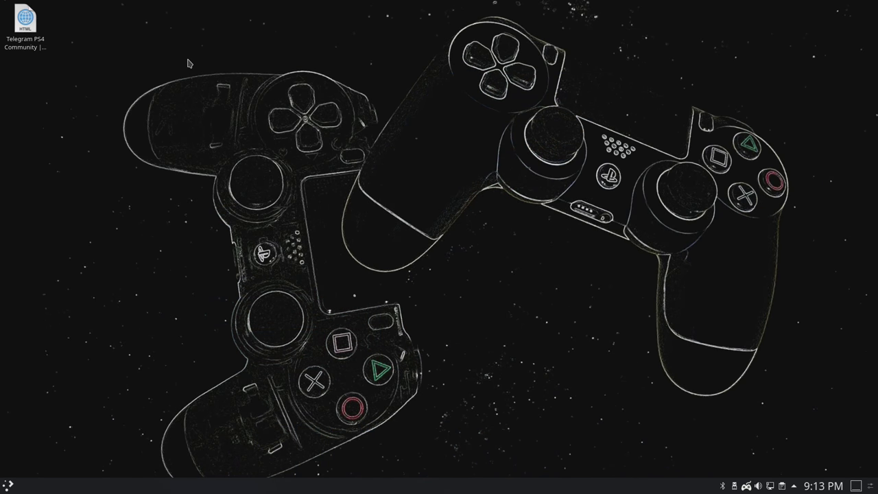